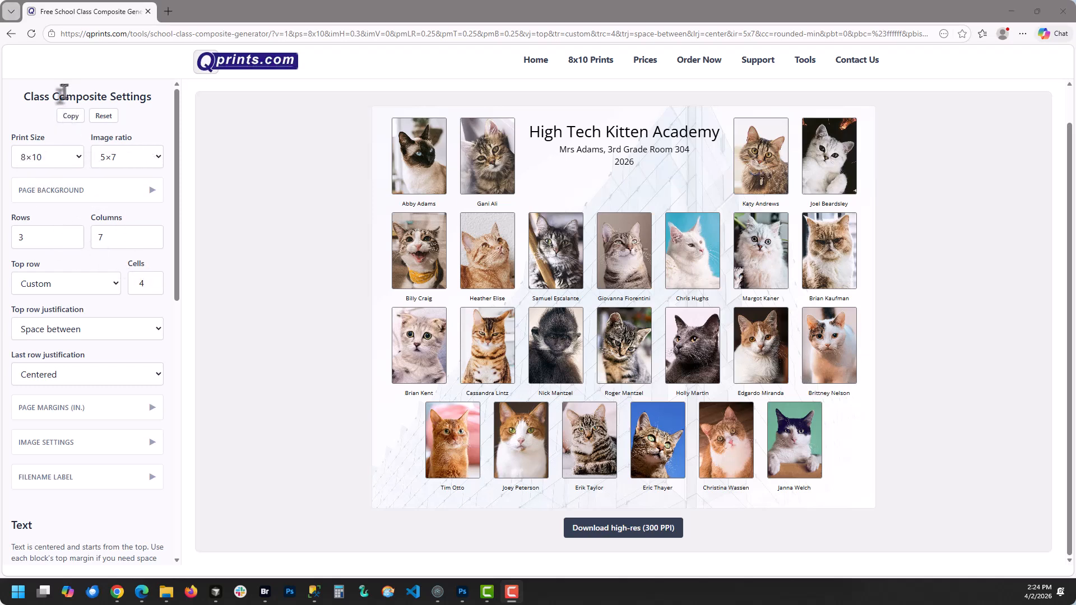
Try the 12×18 and Custom print sizes, and return the print size to 8×10
click(78, 157)
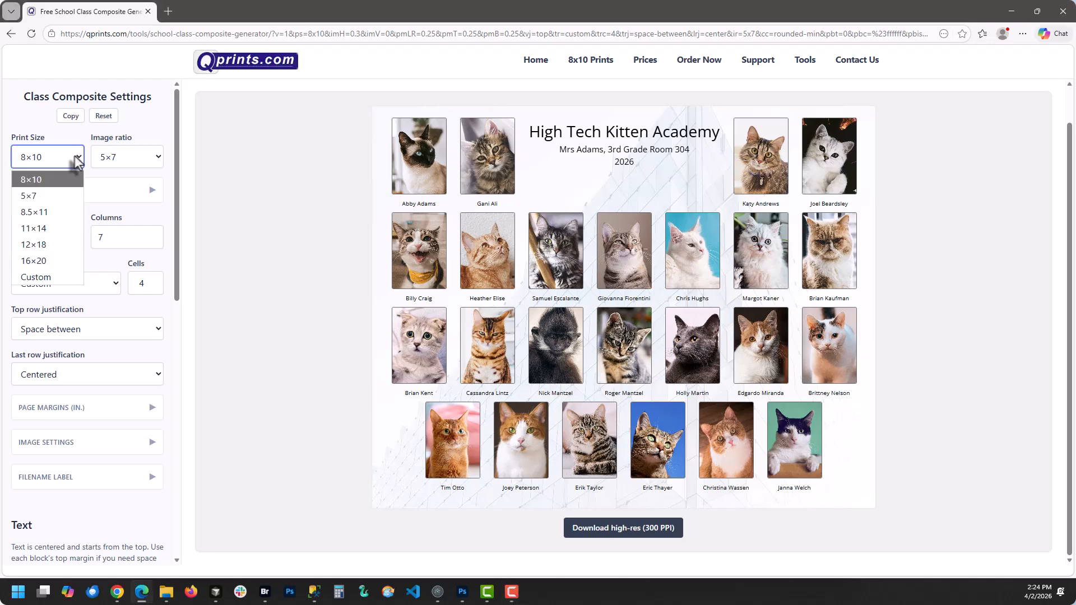
click(45, 213)
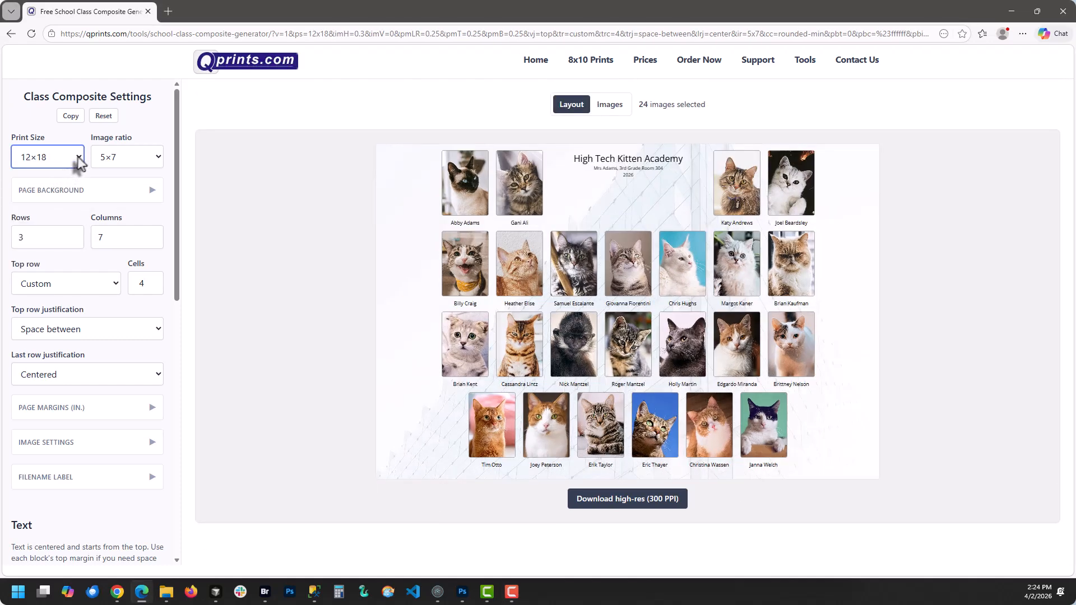
click(77, 157)
click(49, 278)
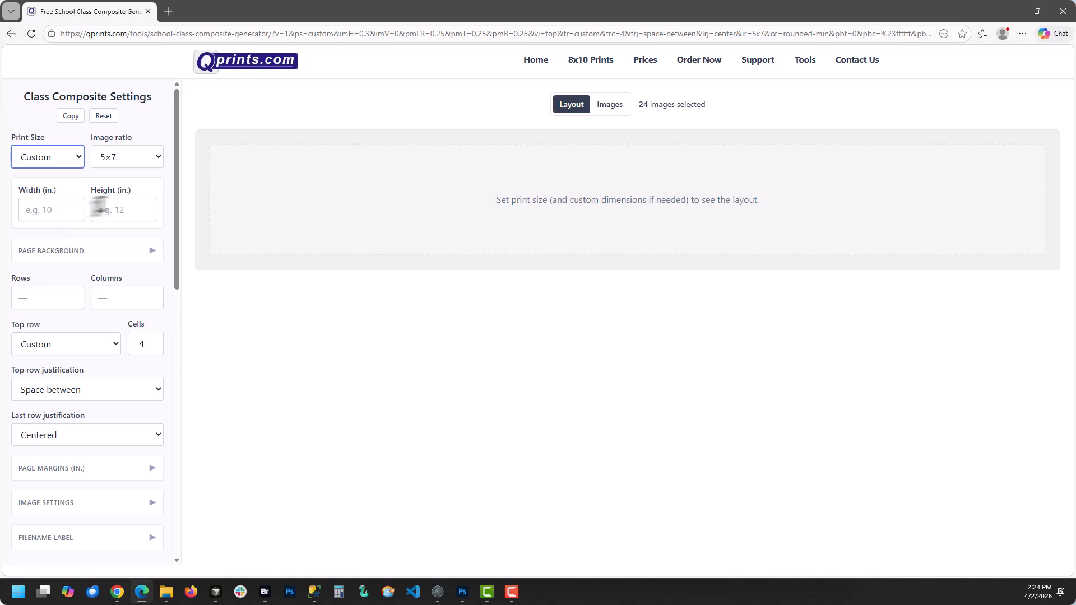
click(78, 157)
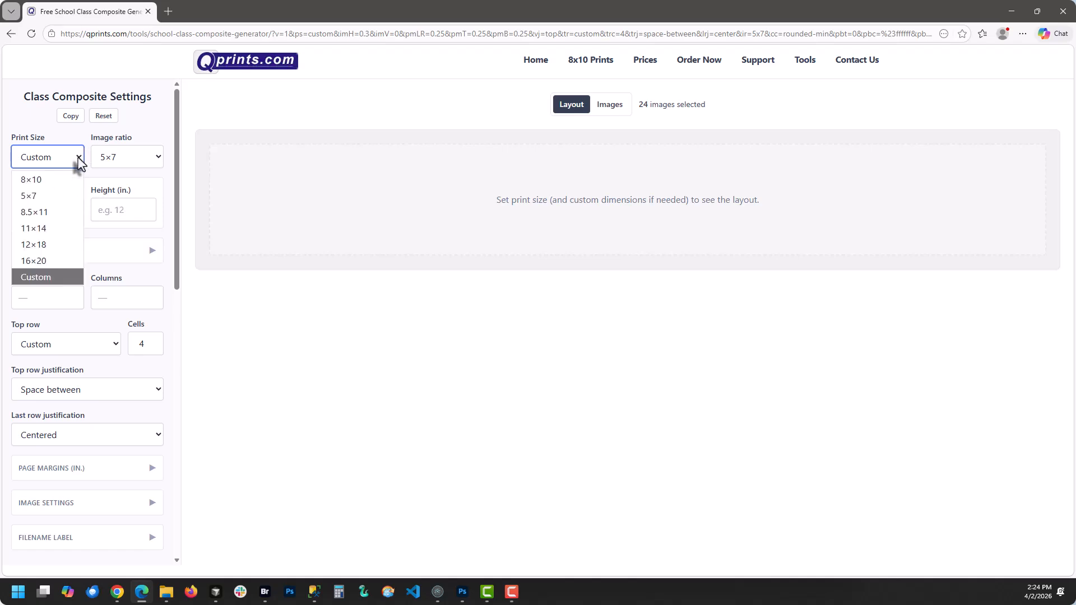
click(58, 181)
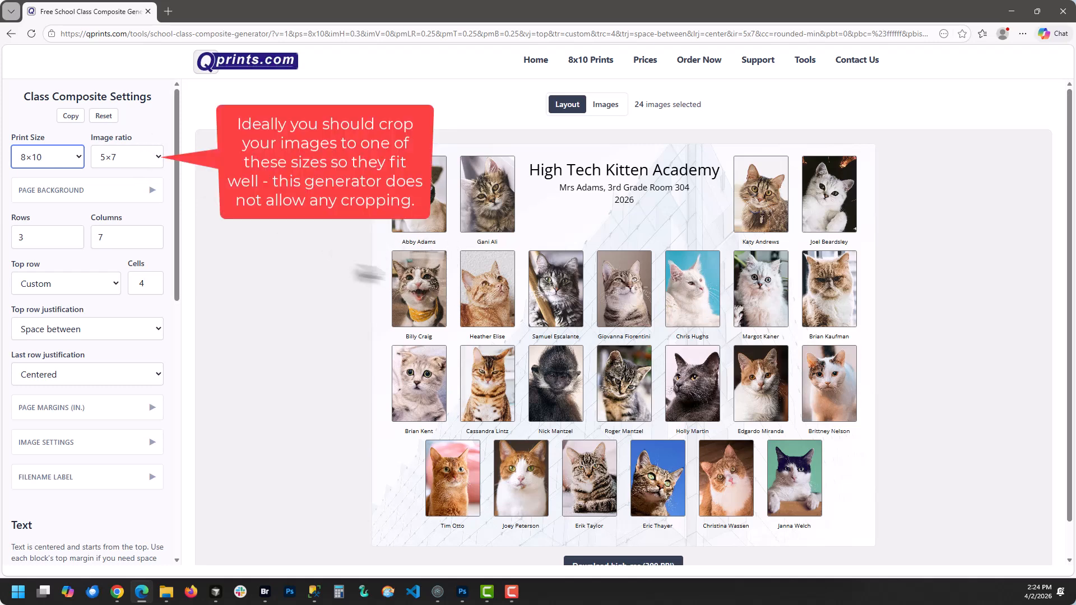
Try the 4×5 image ratio for the portraits, and switch the ratio back to 5×7
click(150, 157)
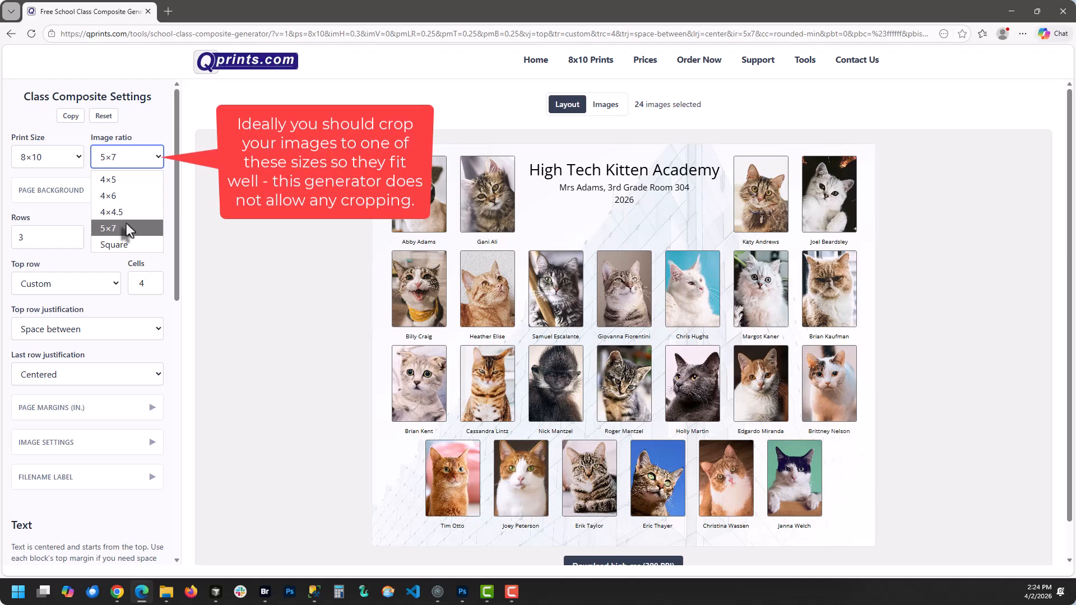
click(129, 180)
click(147, 159)
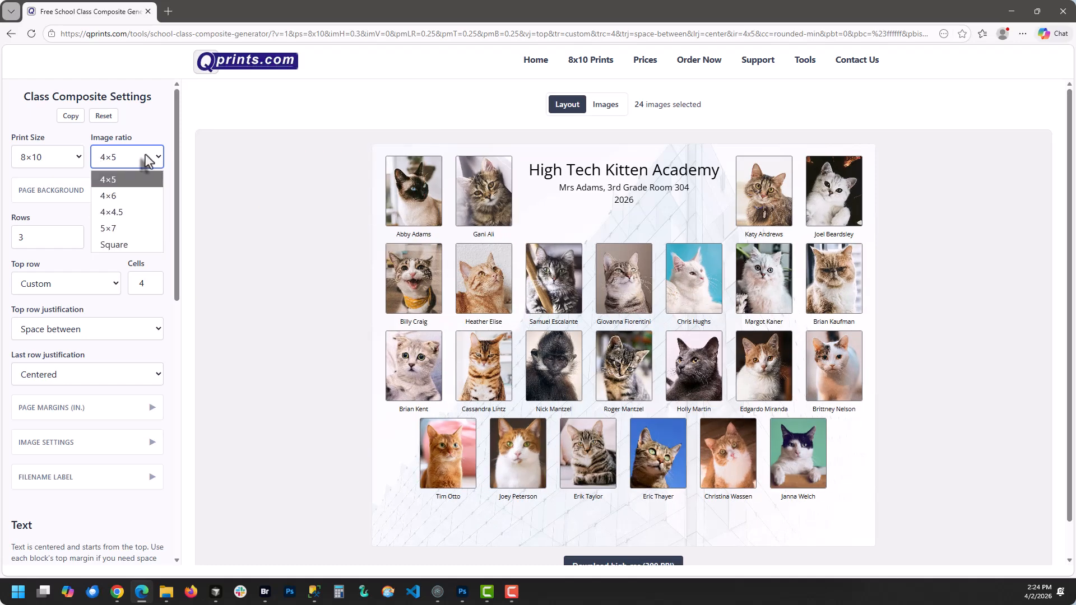
click(124, 226)
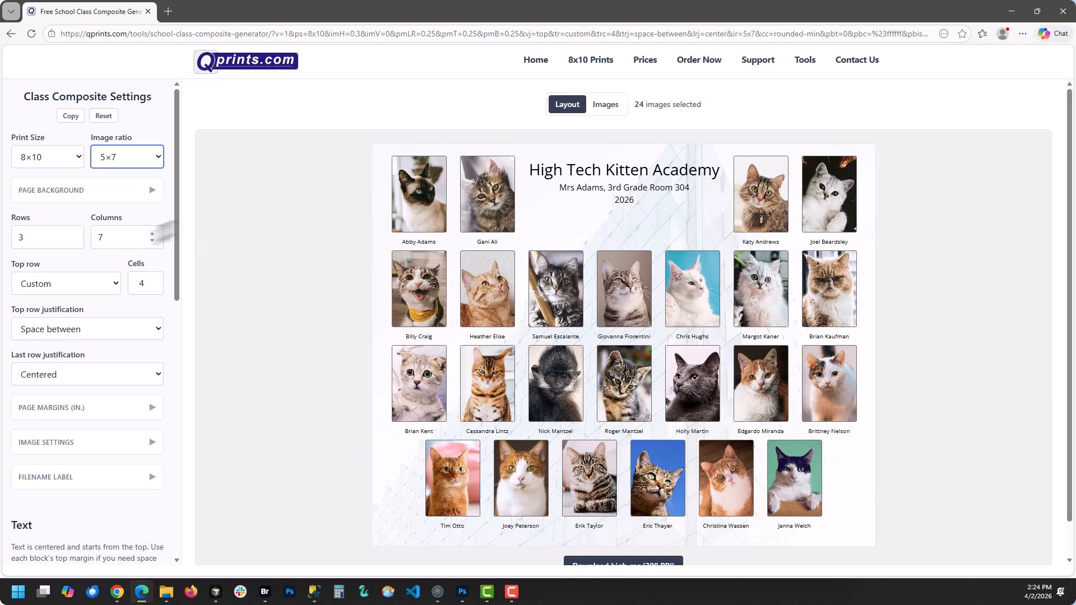
Reset all class composite settings to their defaults
scroll(134, 229, down, 2)
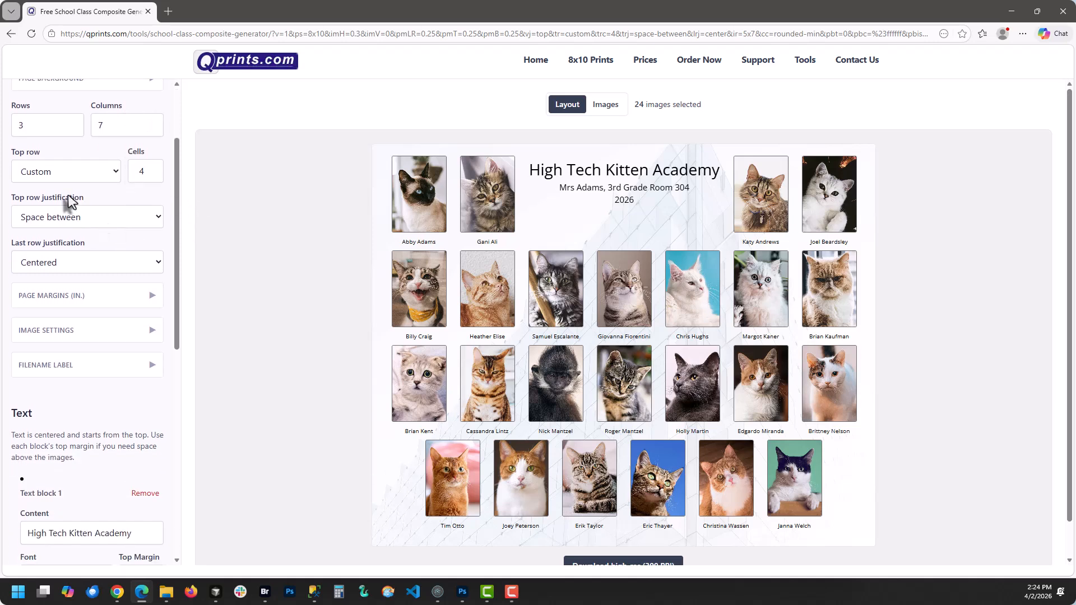
scroll(73, 204, up, 3)
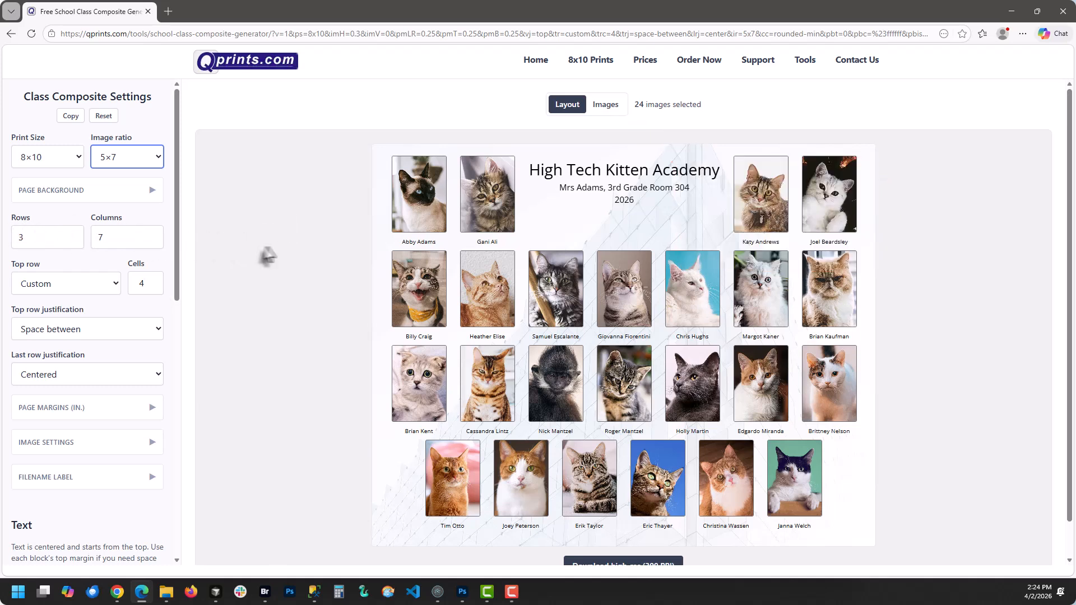
click(104, 117)
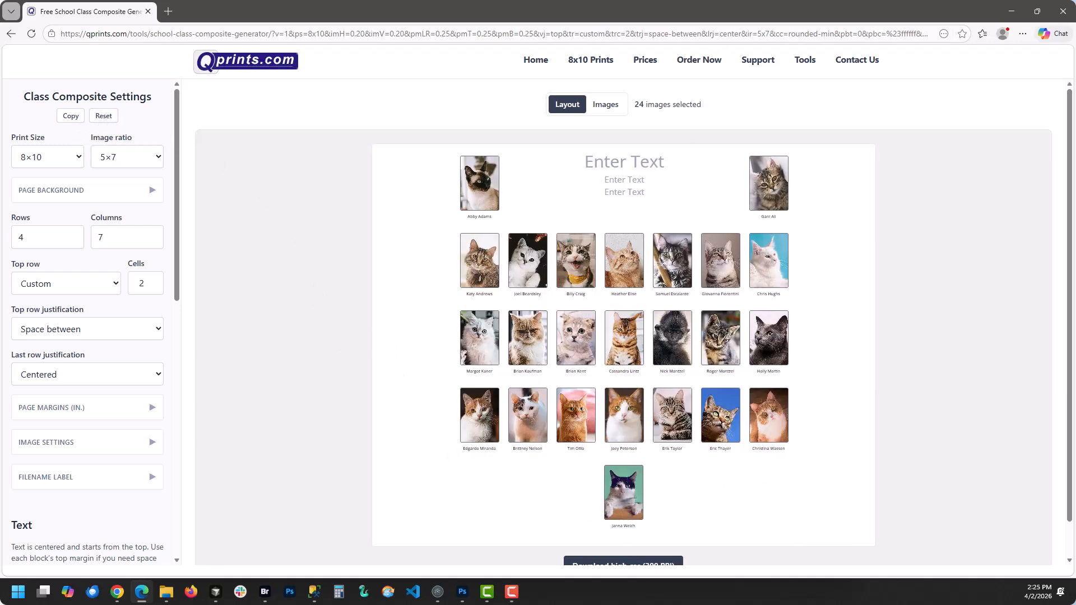
Set the portrait grid to 8 columns and 3 rows, and change the top row type to Normal
click(152, 234)
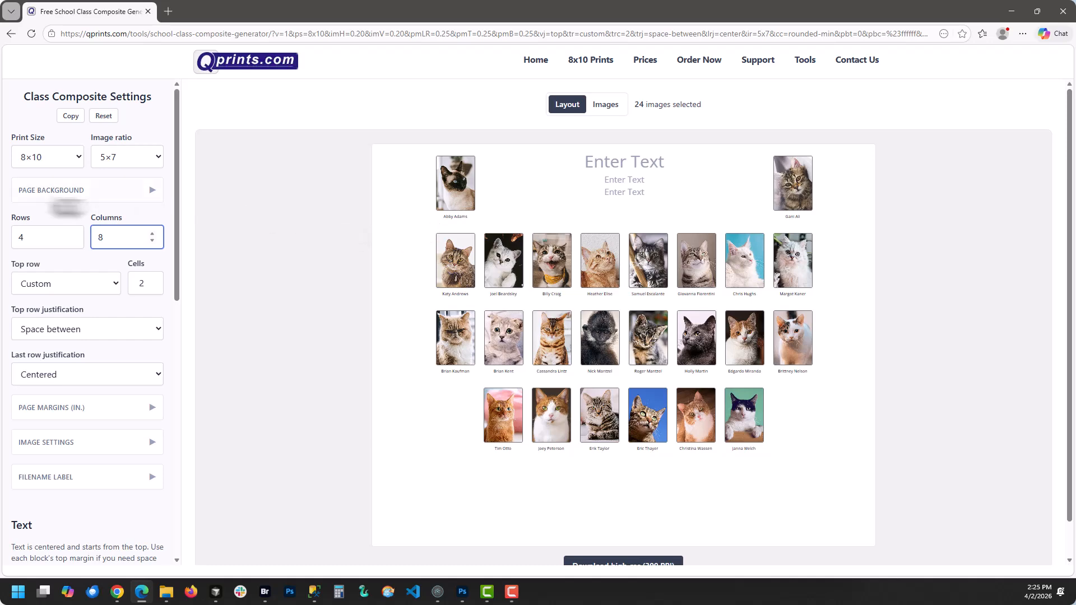
click(72, 240)
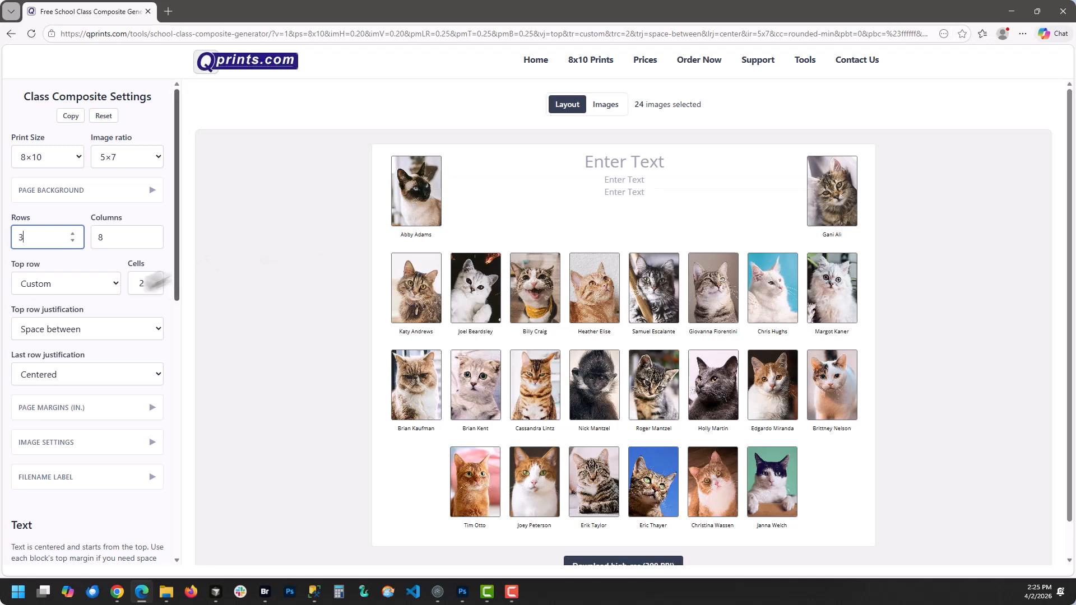
click(86, 287)
click(55, 305)
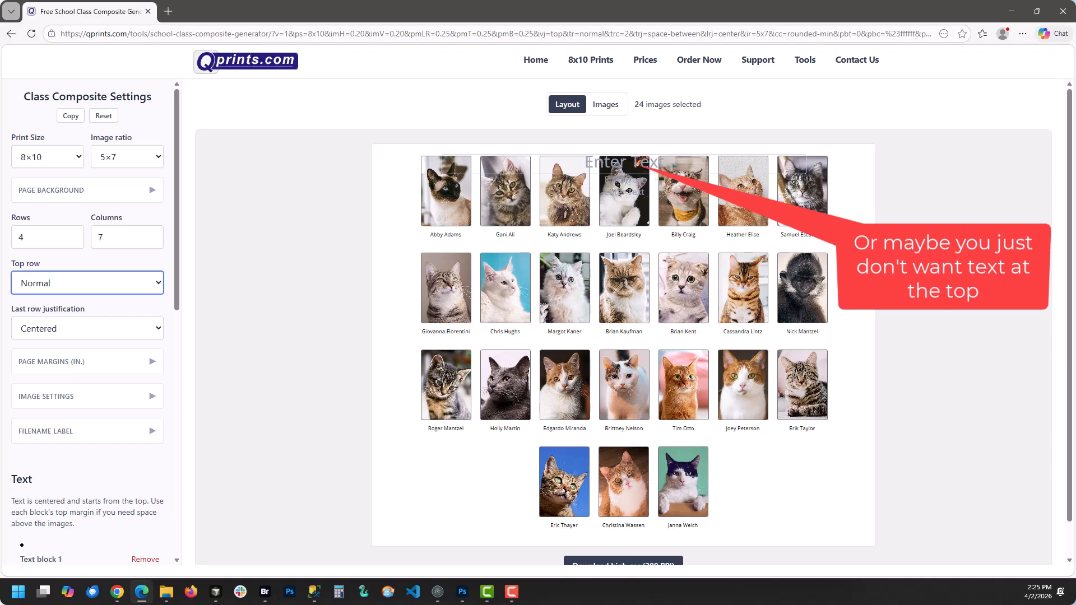
Set the page's top margin to 1.3 inches so the portraits clear the title text
click(148, 363)
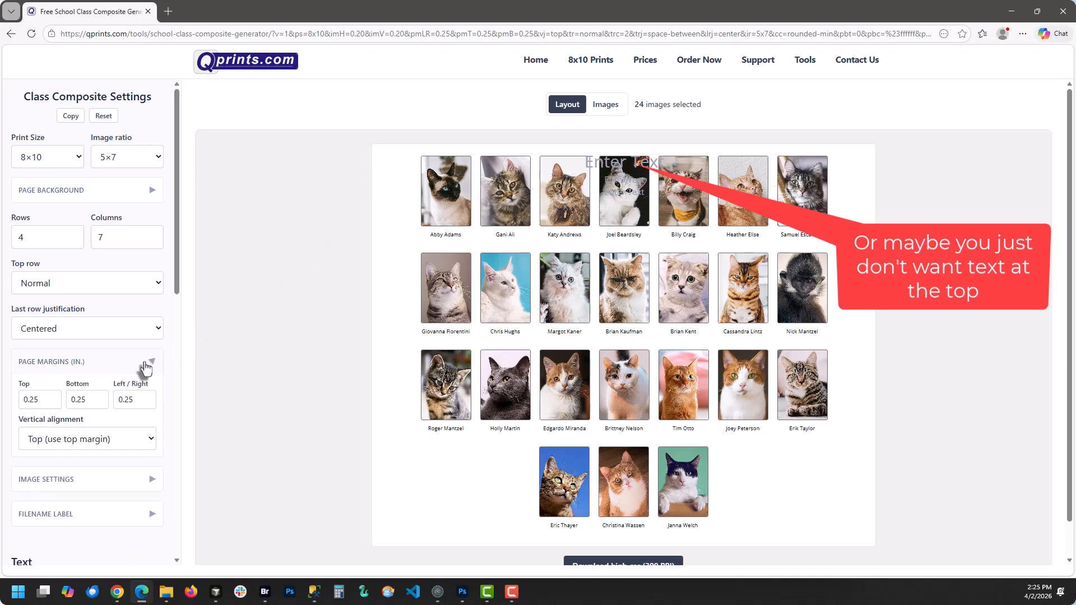
double_click(40, 400)
text(1.1)
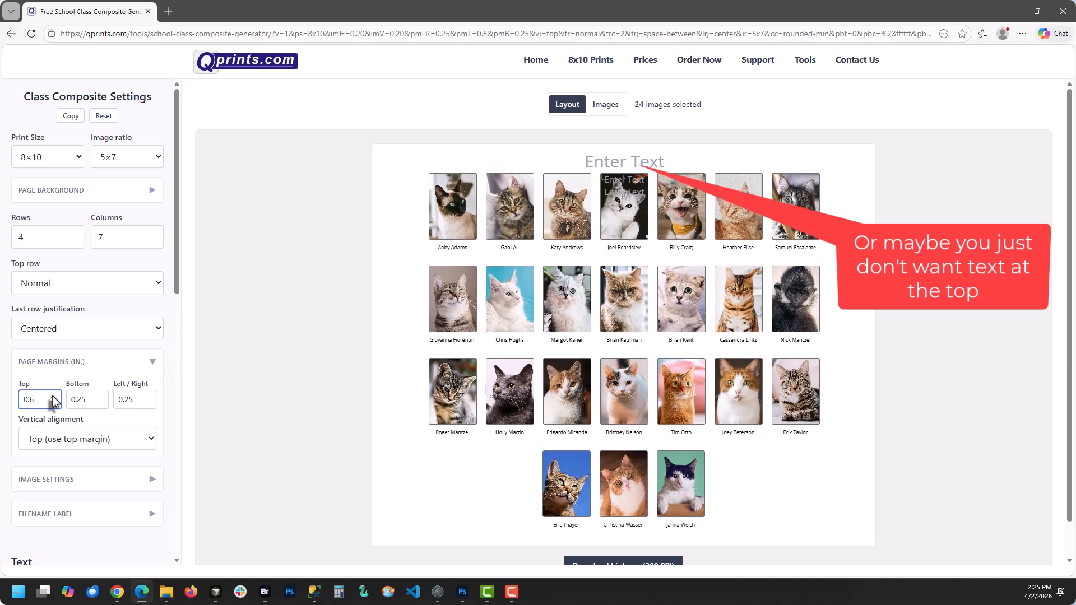
click(54, 396)
click(54, 397)
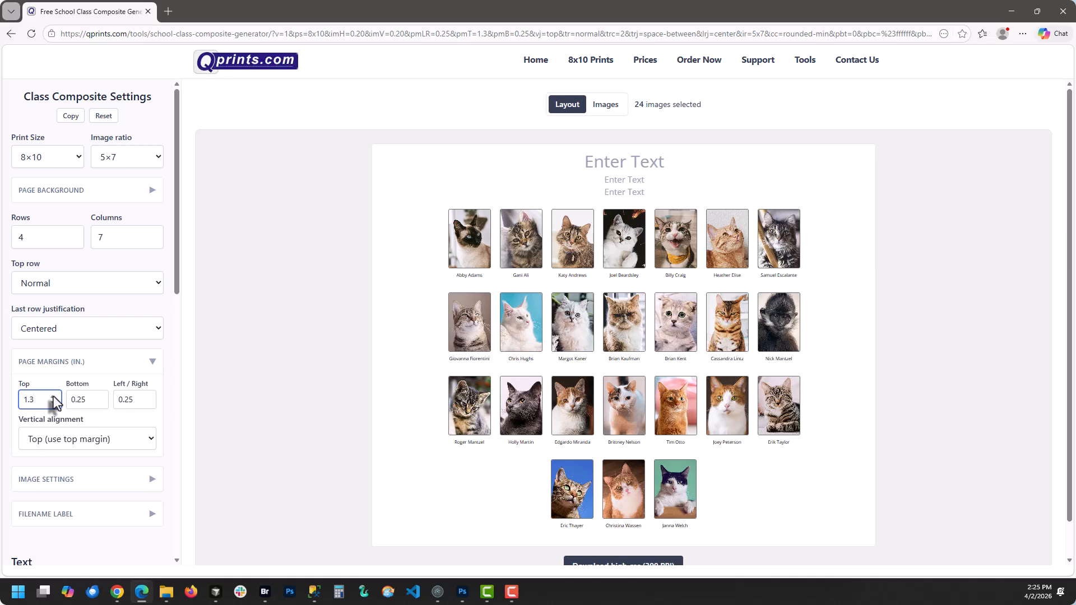
click(53, 396)
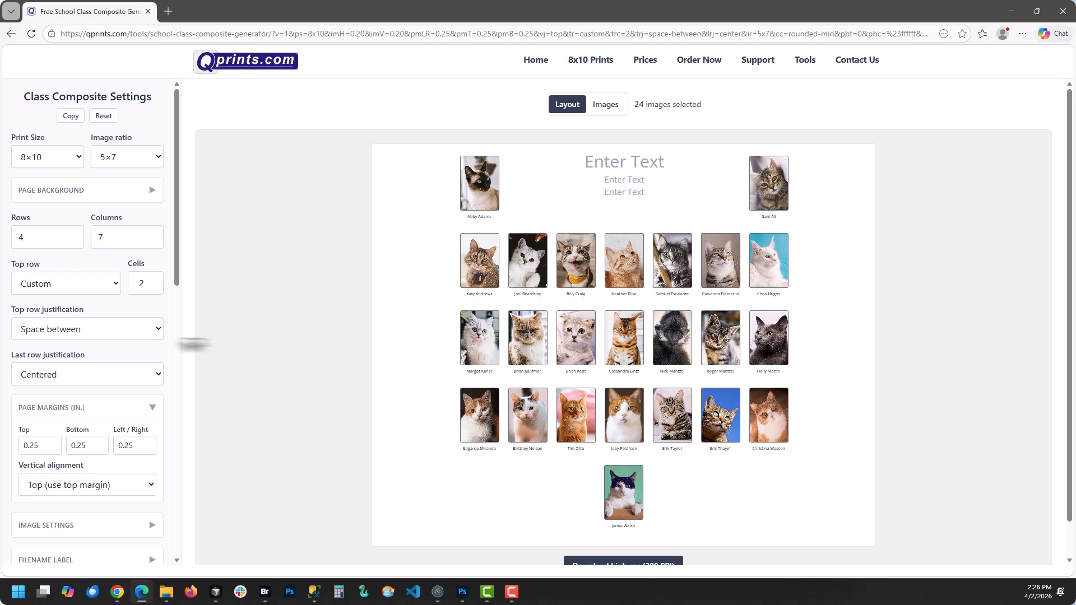
Remove text block 3 from the composite's text settings
scroll(115, 353, down, 10)
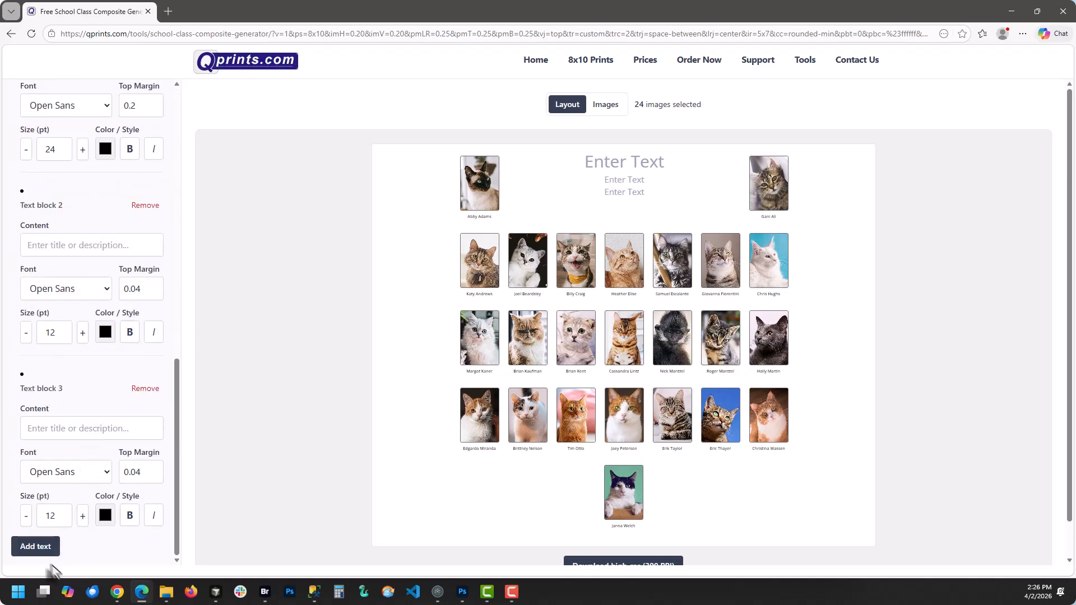
scroll(82, 376, up, 4)
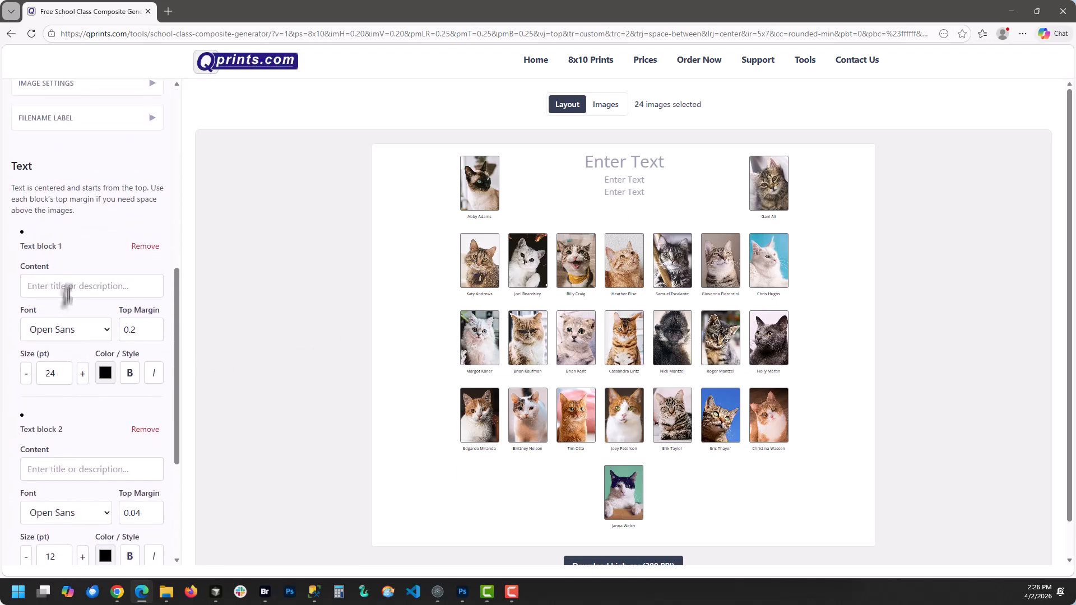
scroll(125, 403, down, 4)
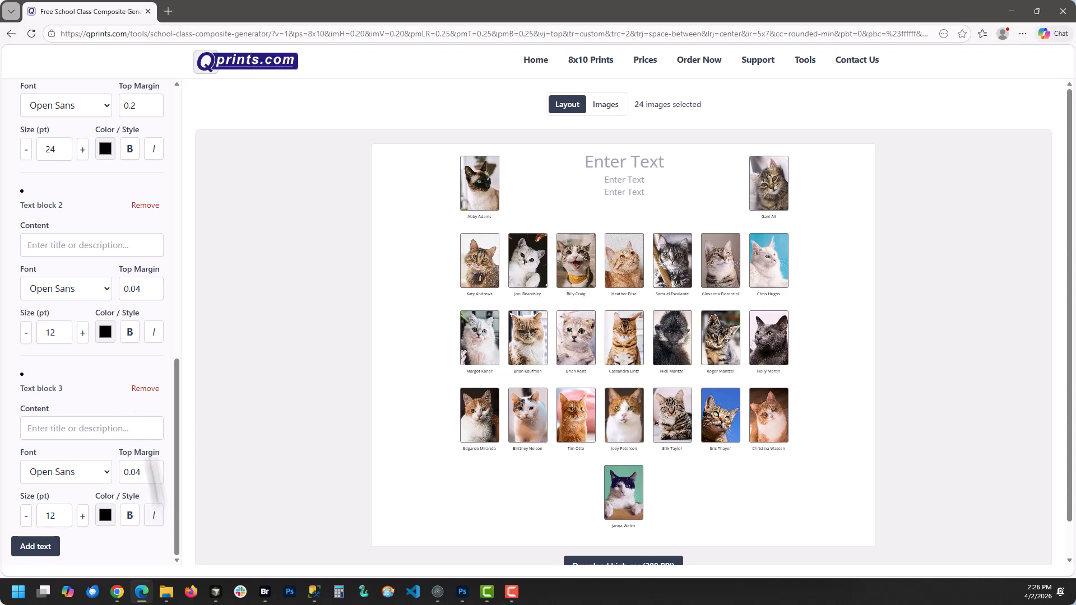
click(145, 389)
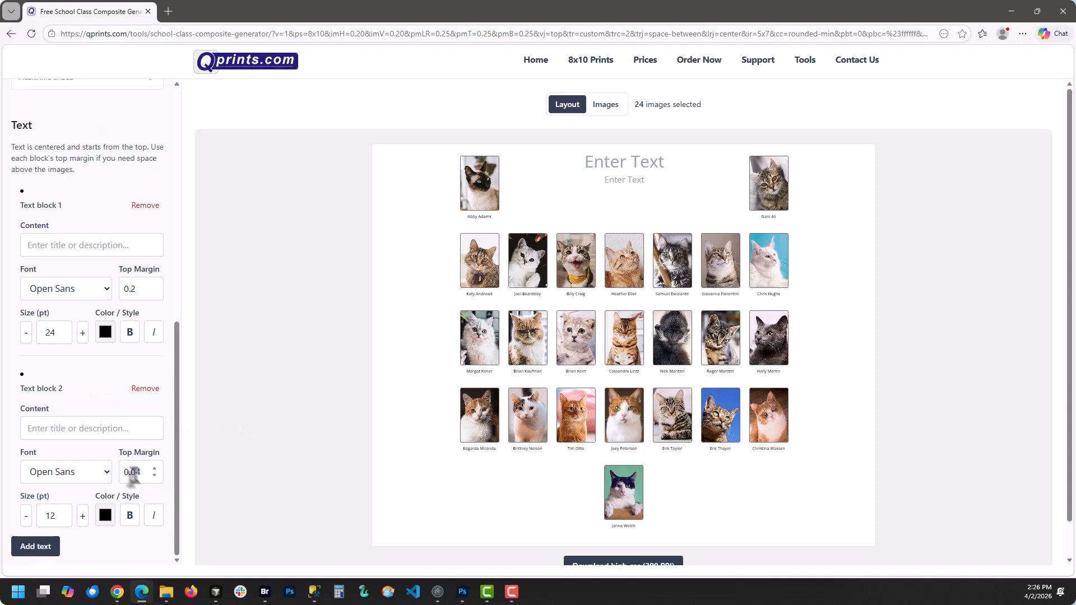
Try the transparent page background option, and turn it back off
scroll(111, 348, up, 5)
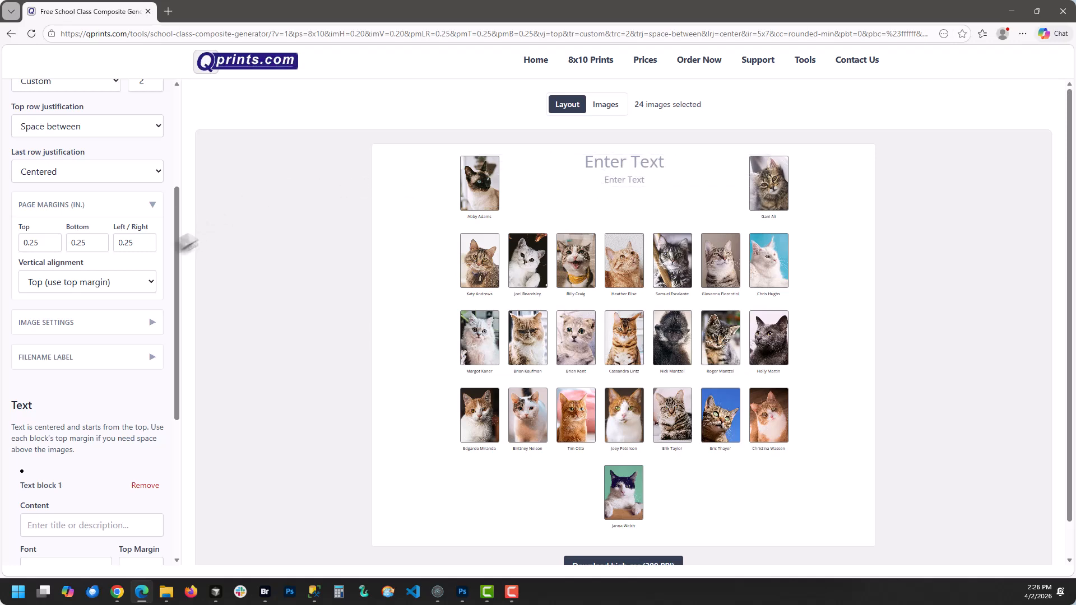
scroll(126, 268, up, 4)
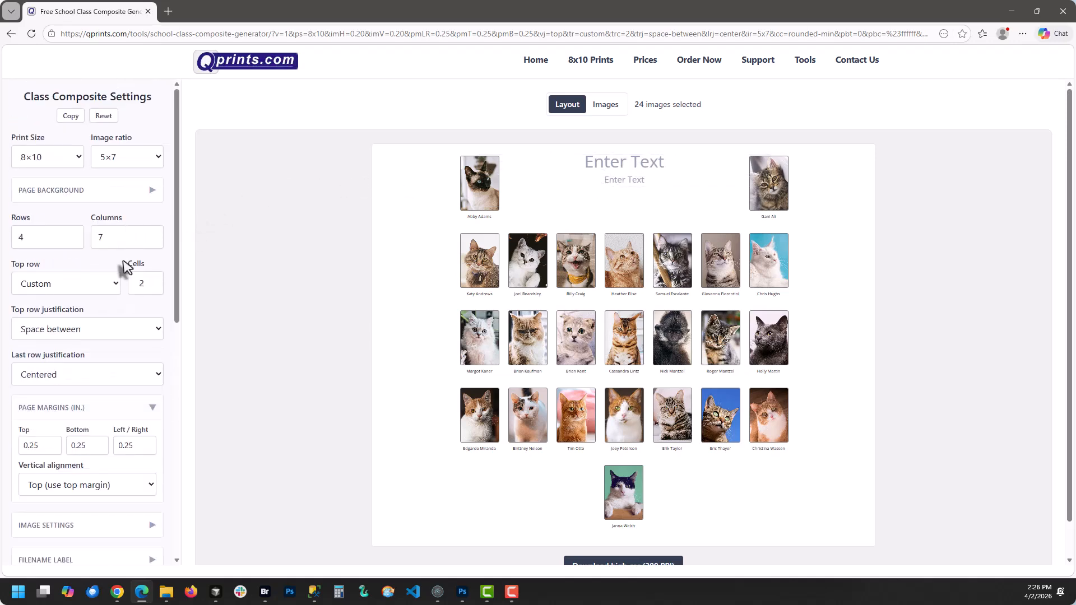
click(151, 194)
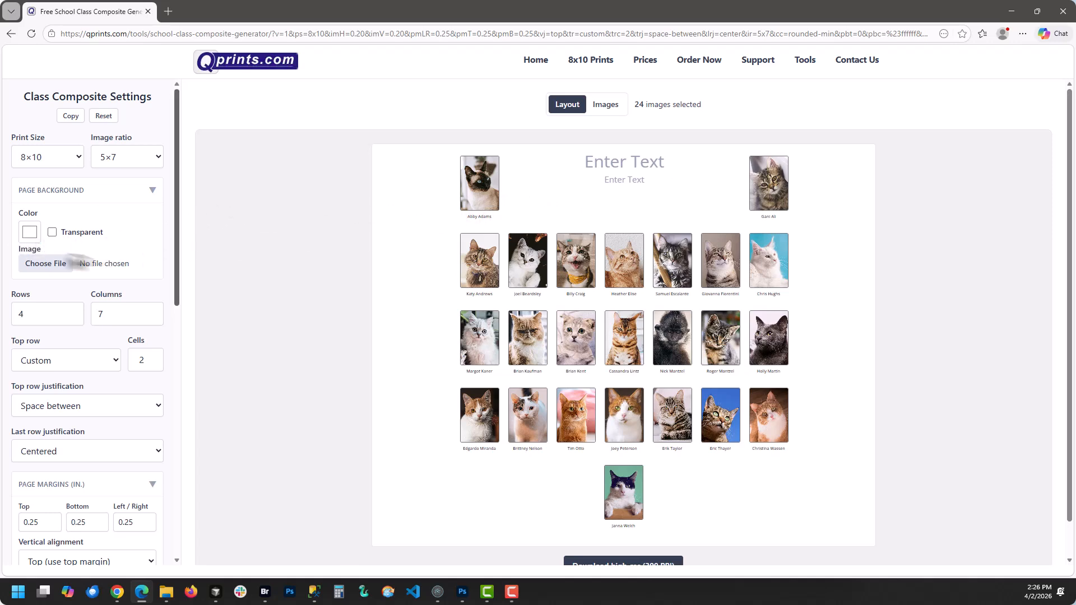
click(52, 232)
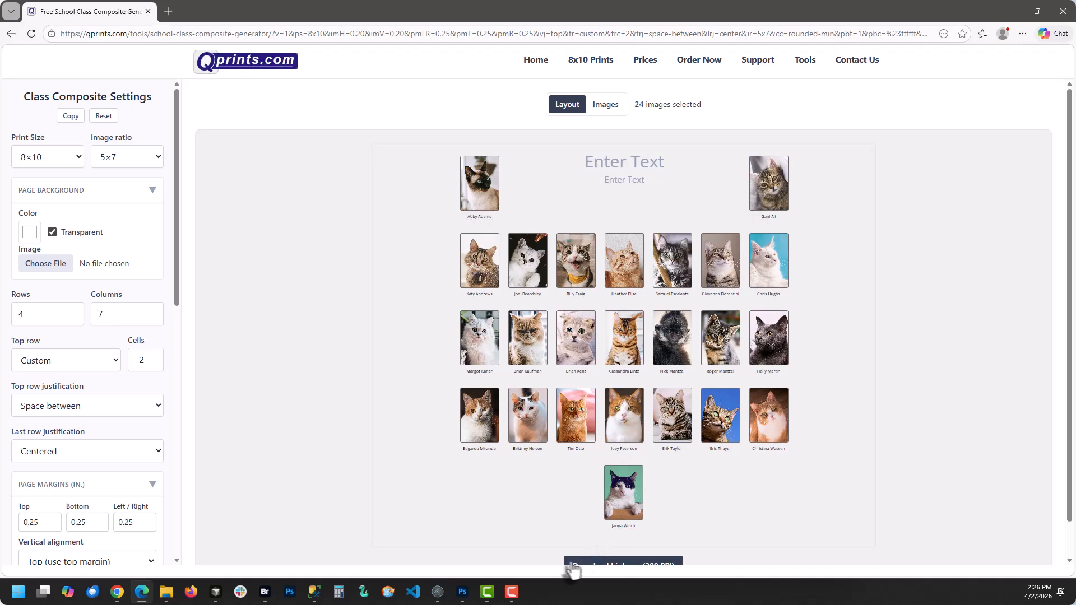
scroll(553, 443, down, 1)
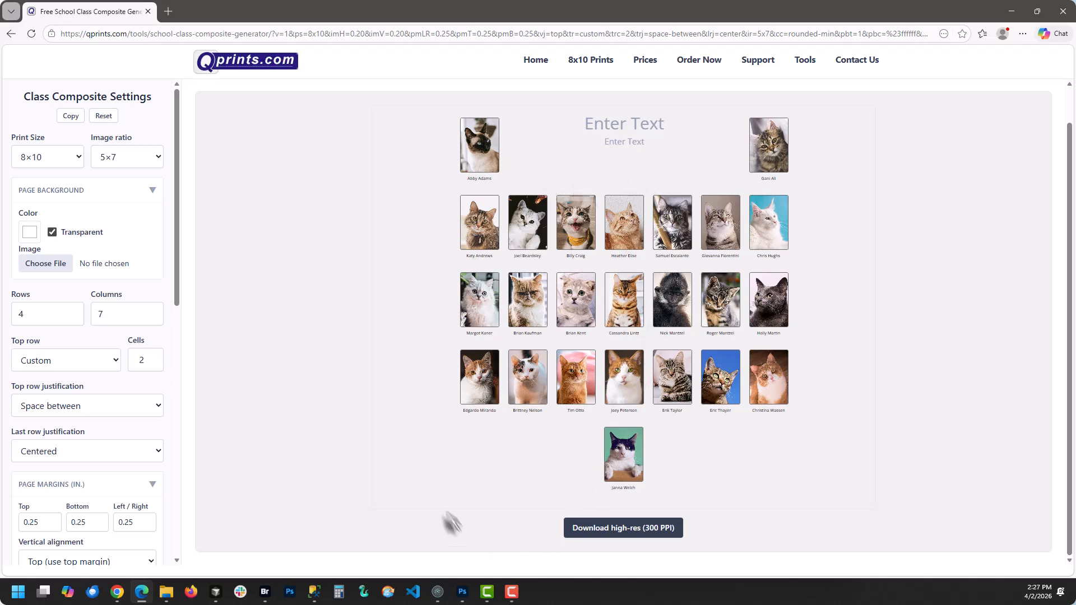
click(52, 232)
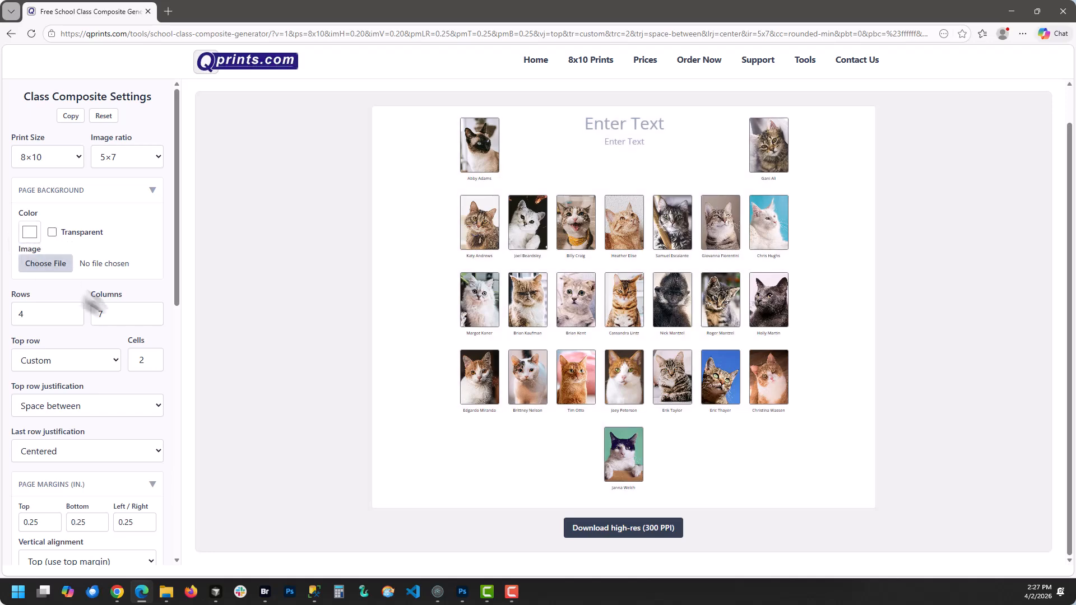
Set the portrait grid to 3 rows and 7 columns, with 4 cells in the custom top row
click(153, 311)
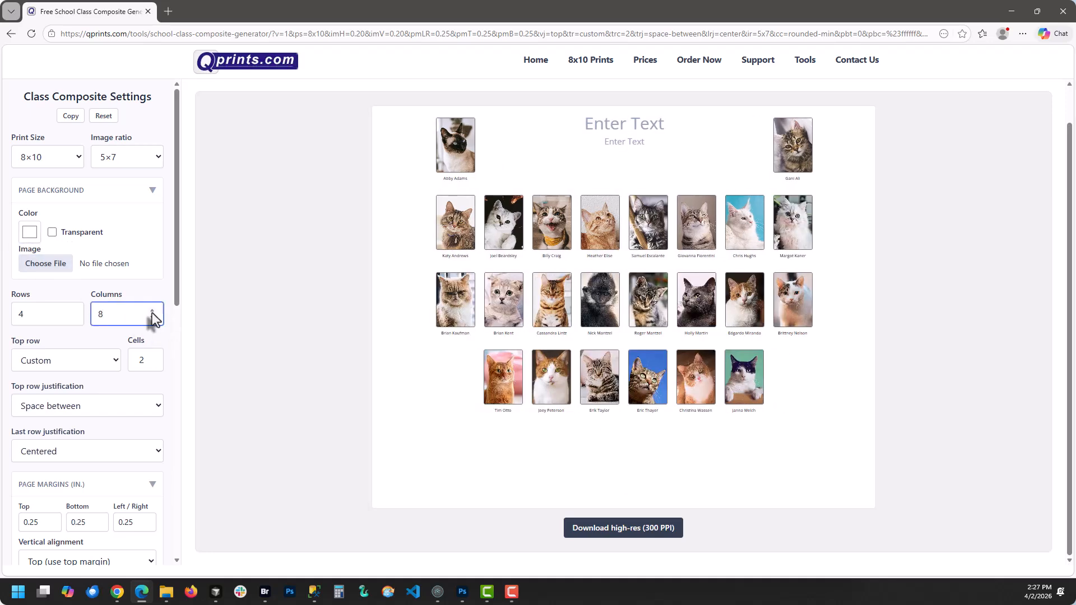
click(73, 317)
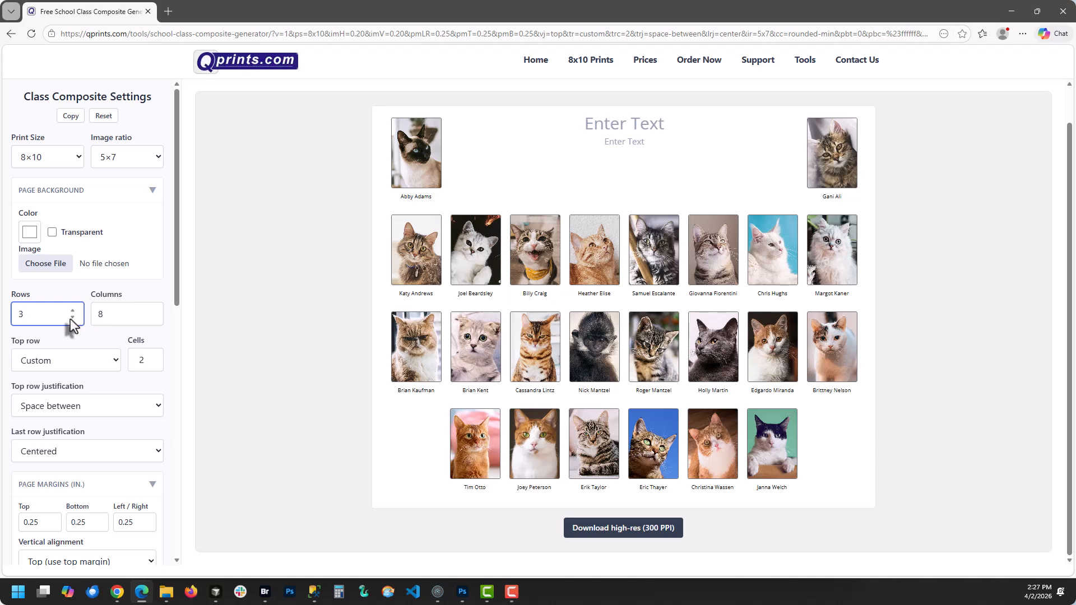
click(155, 357)
click(155, 356)
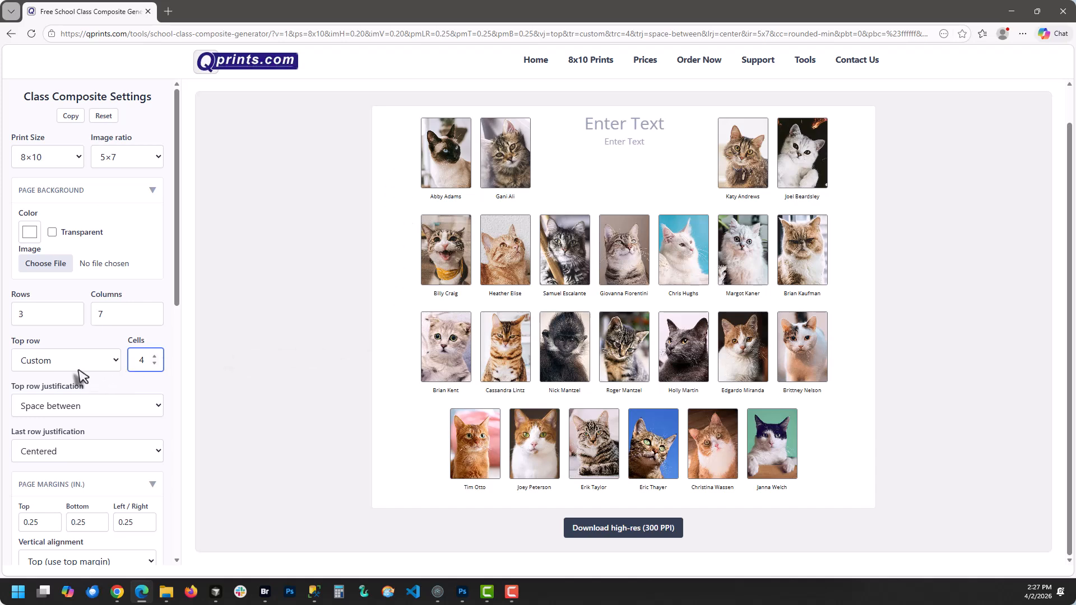
Collapse the page margin settings and set the horizontal image spacing to 0.4
scroll(78, 370, down, 2)
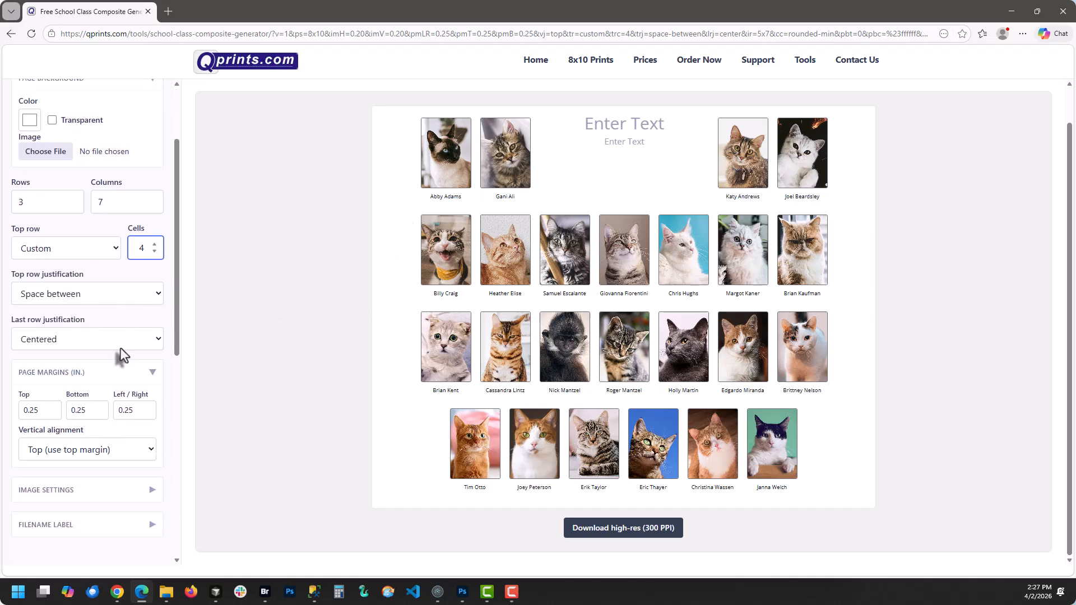
scroll(123, 337, down, 3)
click(152, 205)
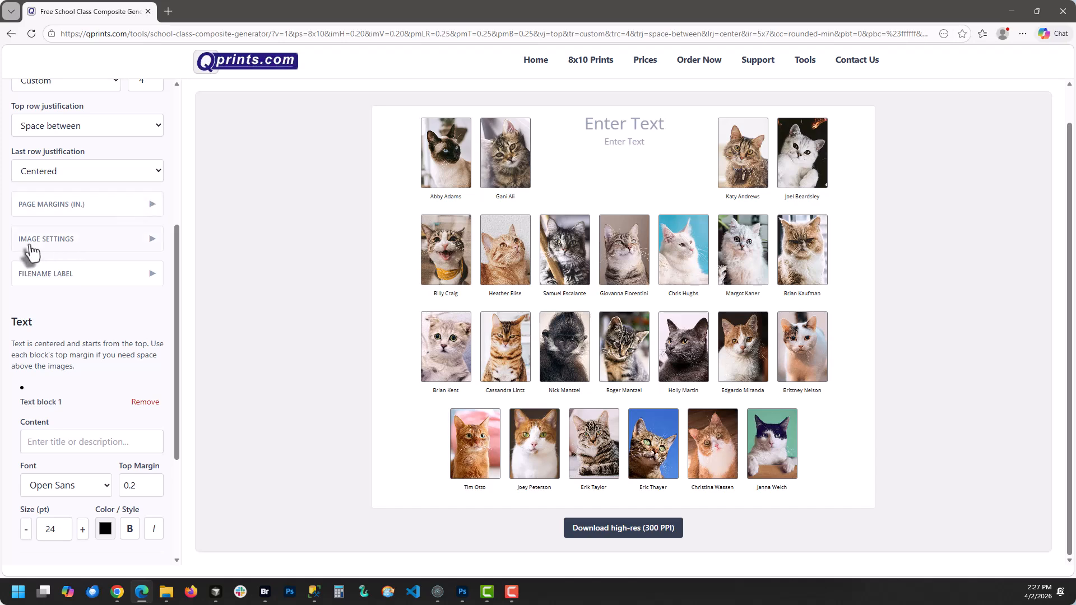
click(153, 240)
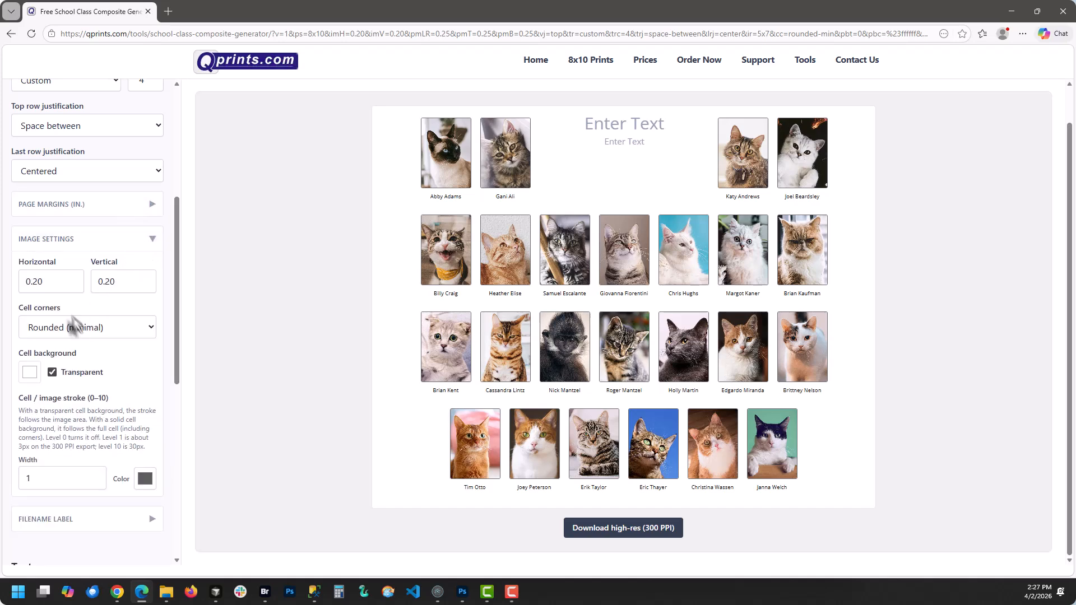
click(74, 280)
key(ctrl+a)
text(0.4)
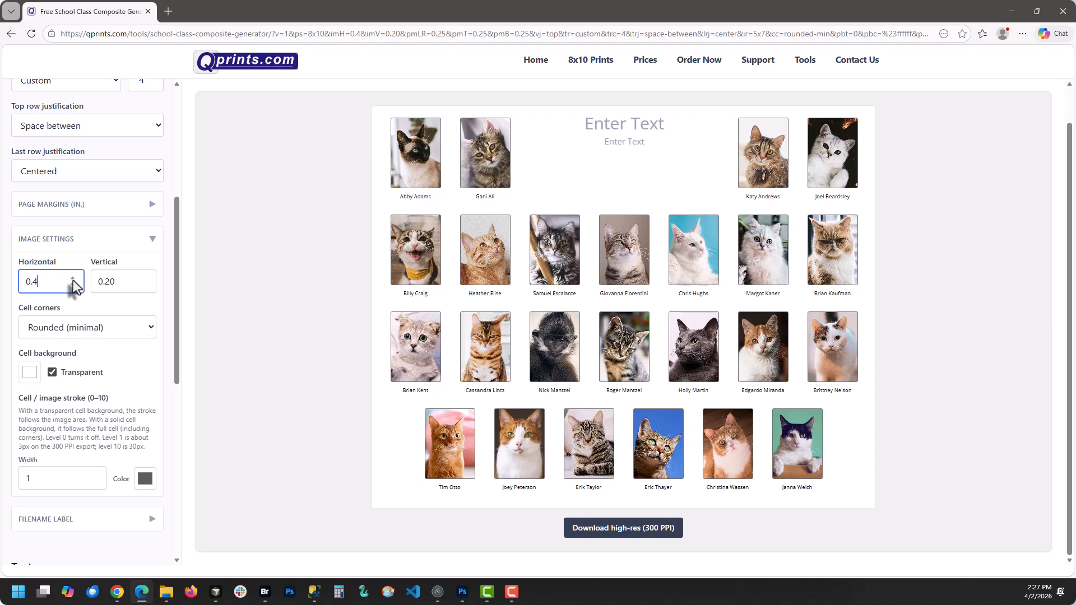
Set the vertical image spacing to 0 and the horizontal image spacing to 0.2
click(145, 285)
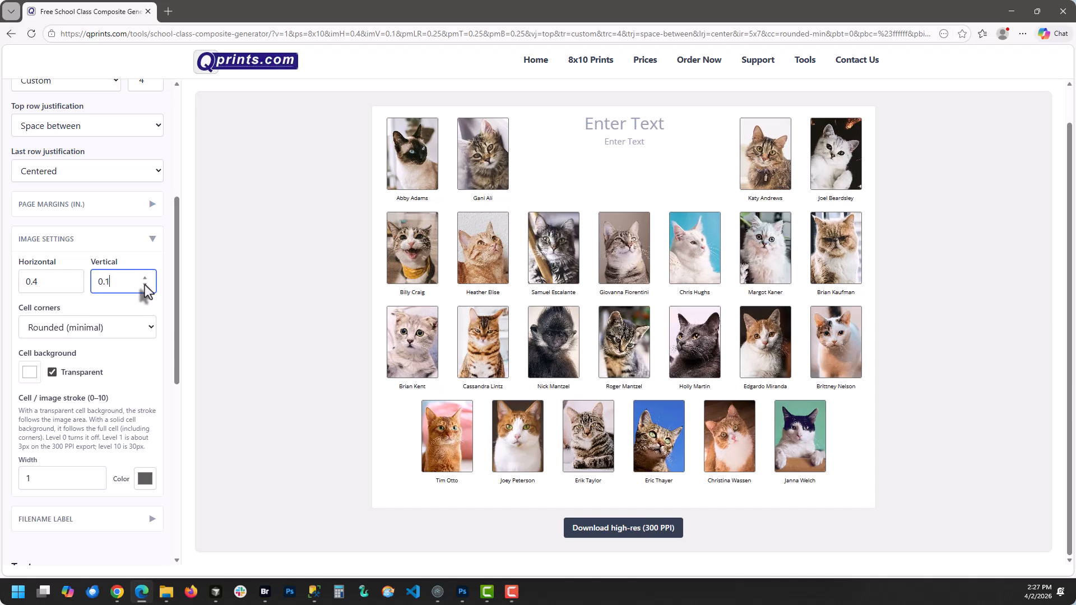
click(144, 284)
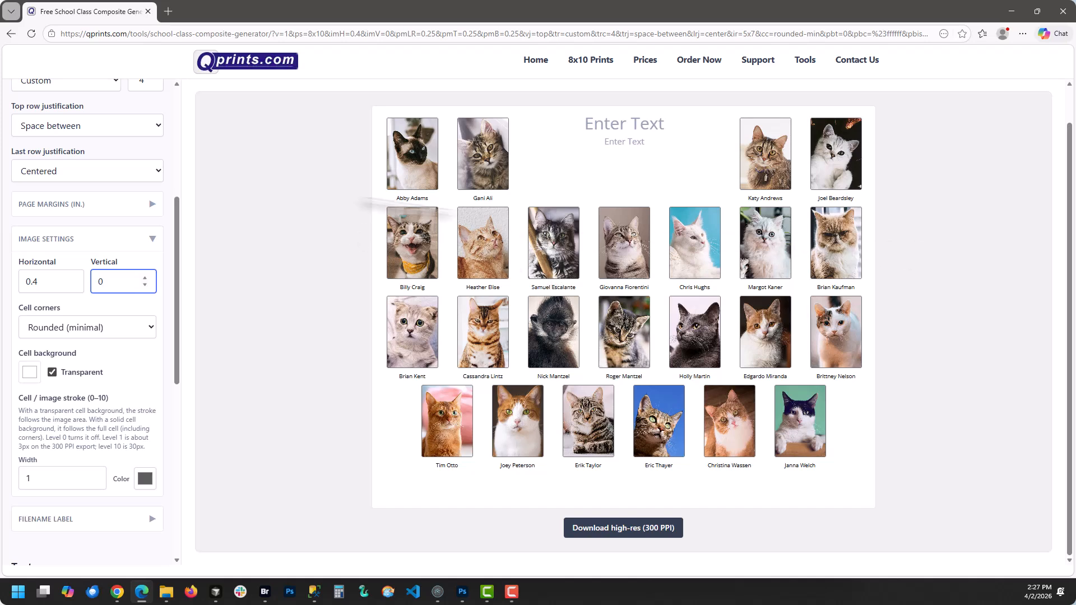
click(72, 285)
click(72, 285)
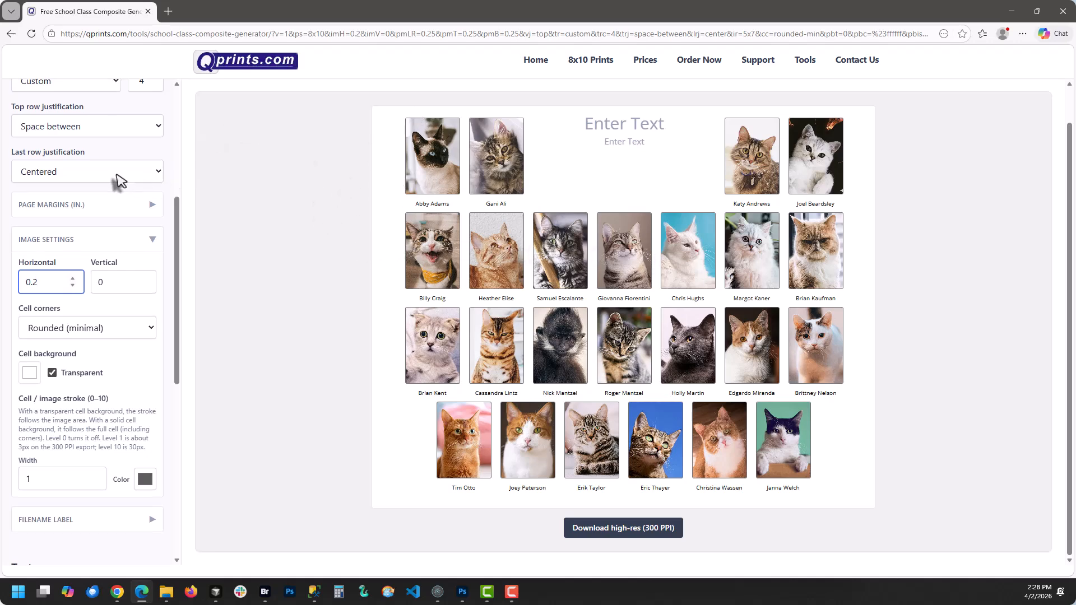
Change the portrait image ratio to 4×6
scroll(104, 162, up, 5)
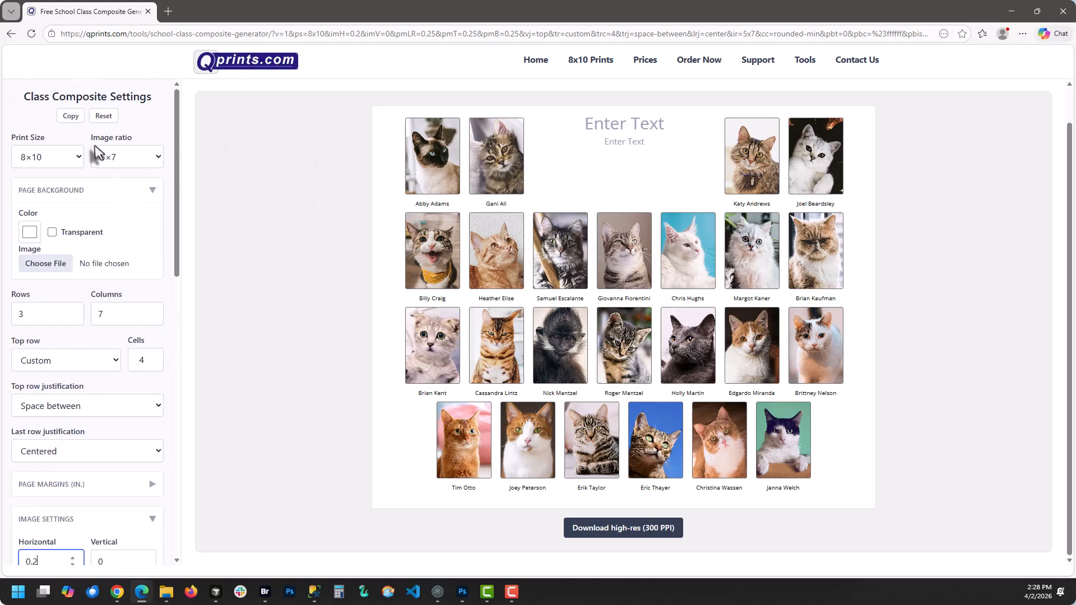
click(158, 156)
click(126, 195)
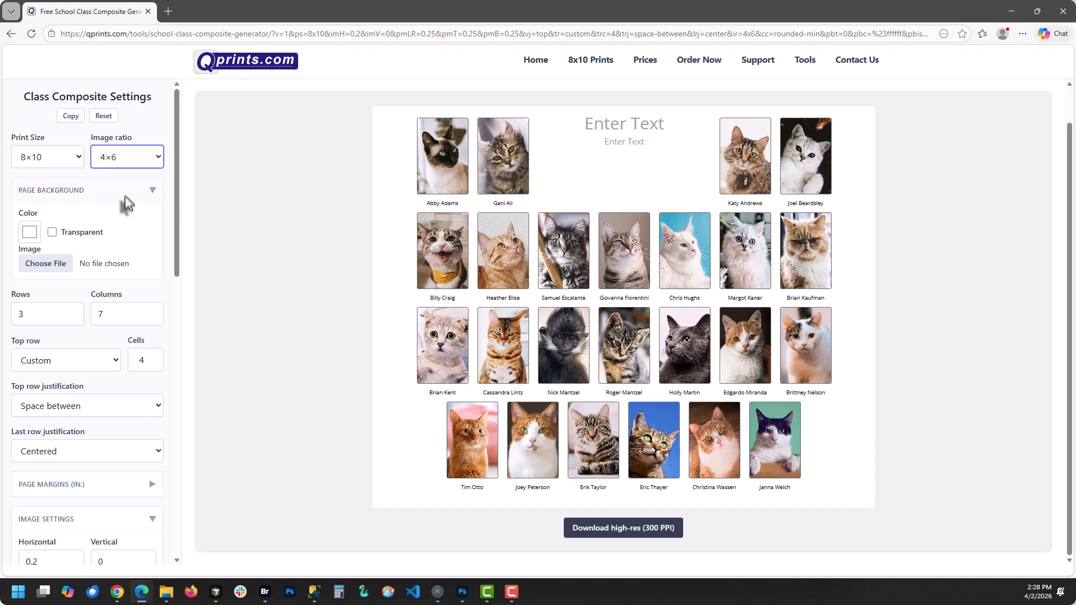
Try horizontal and vertical image spacing of 0.1, and restore the vertical spacing to 0 and the horizontal to 0.2
scroll(90, 208, down, 7)
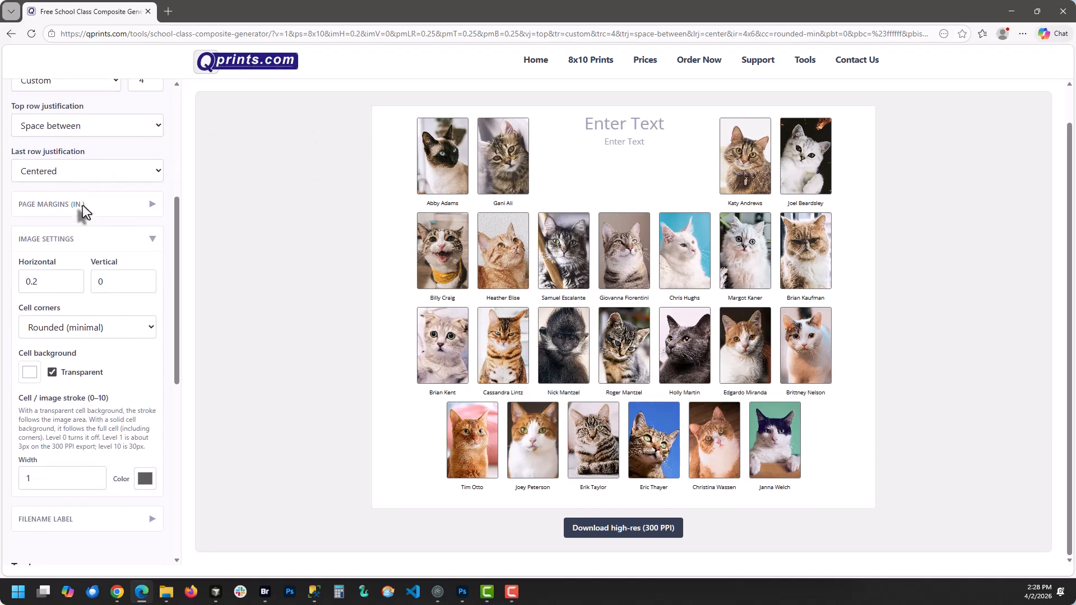
click(145, 167)
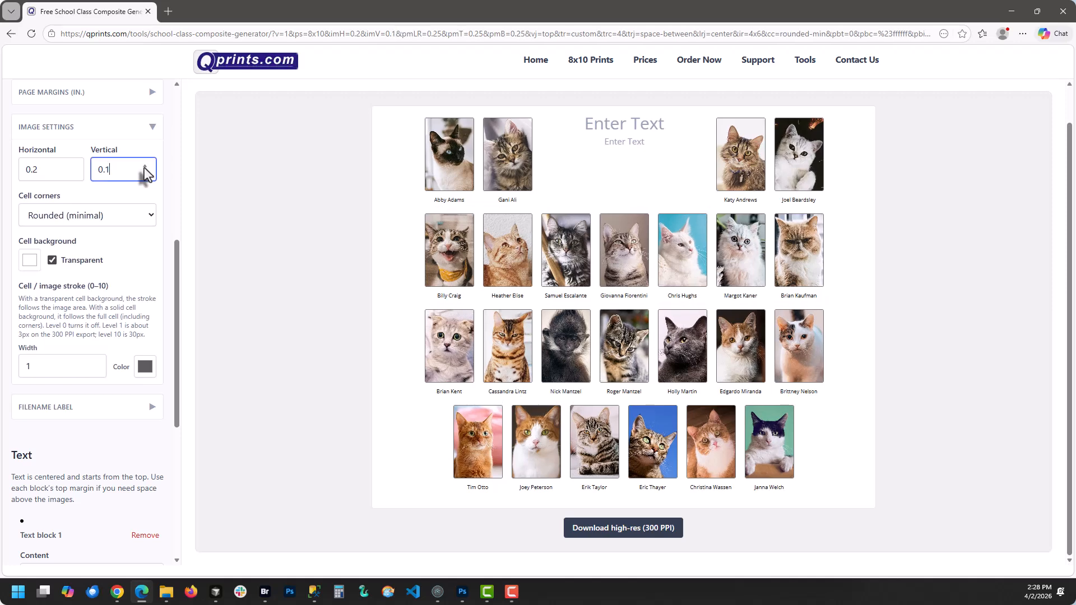
click(73, 173)
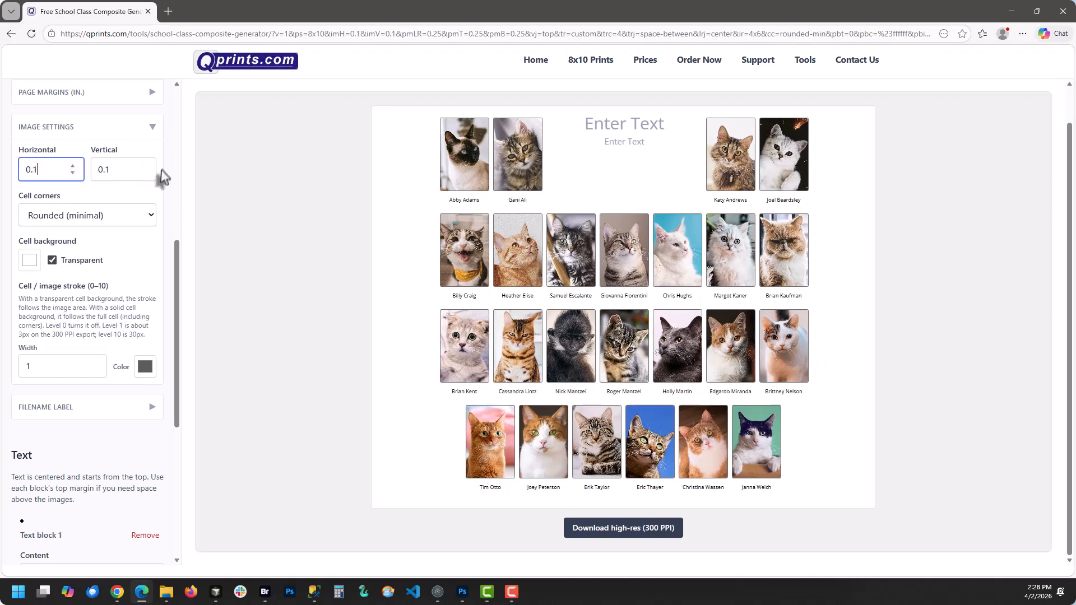
click(145, 173)
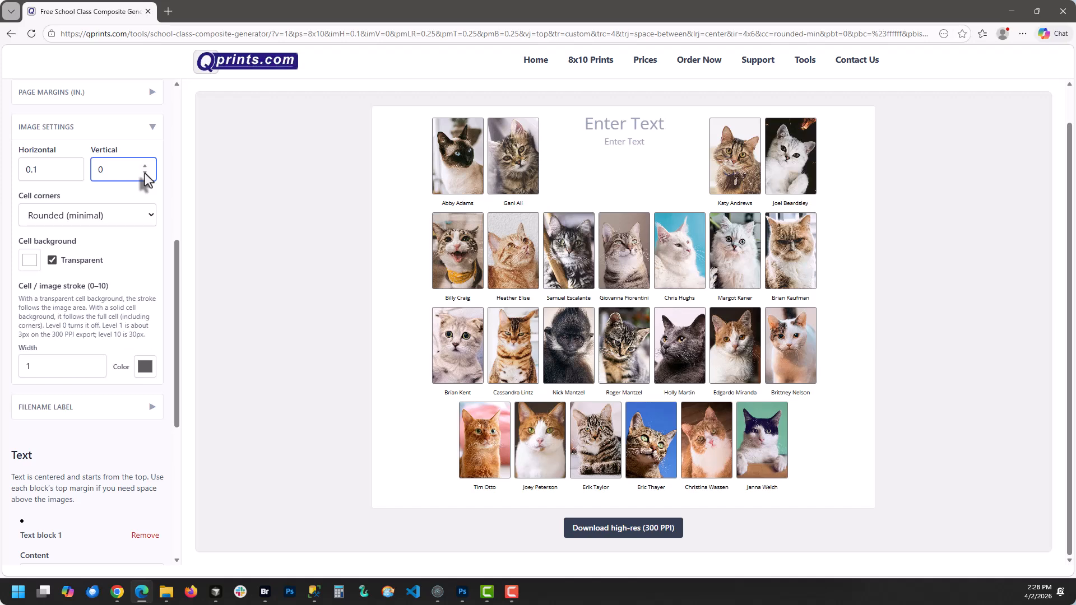
click(73, 167)
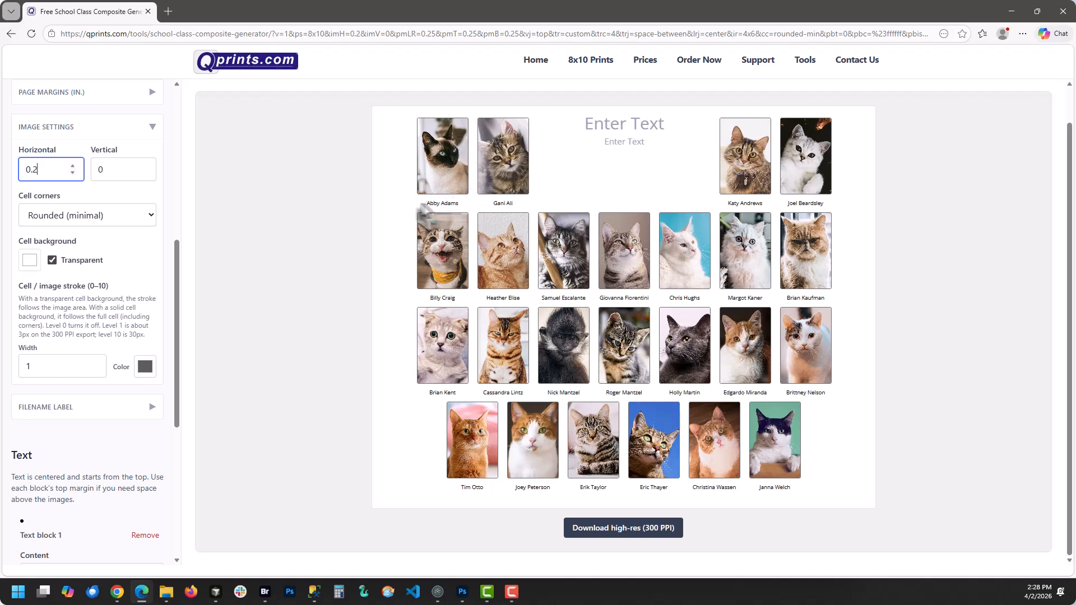
Turn off the transparent cell background and increase the vertical image spacing to 0.5
click(52, 261)
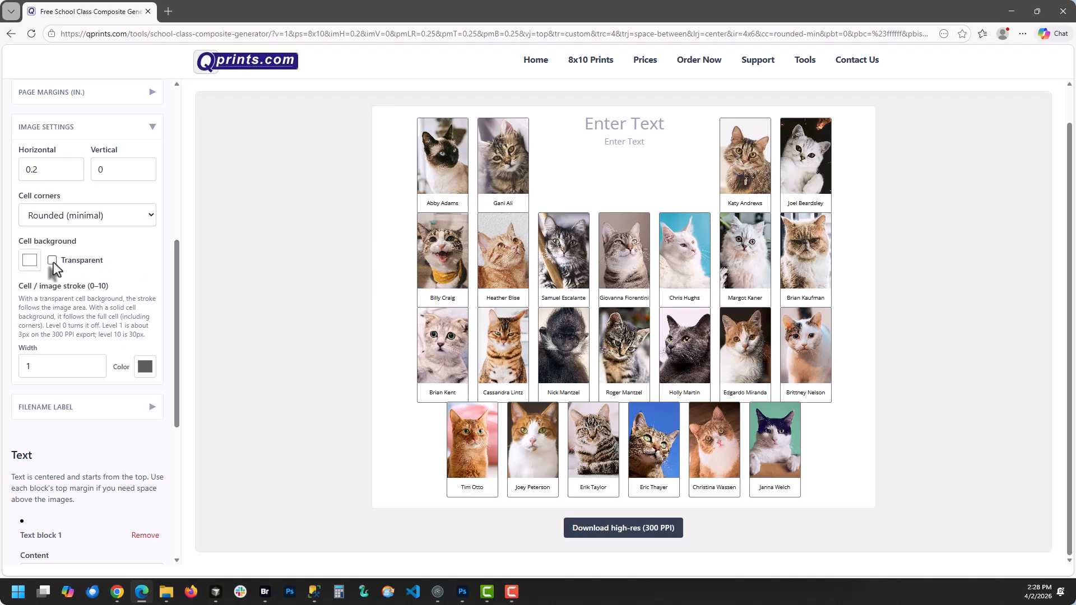
click(145, 167)
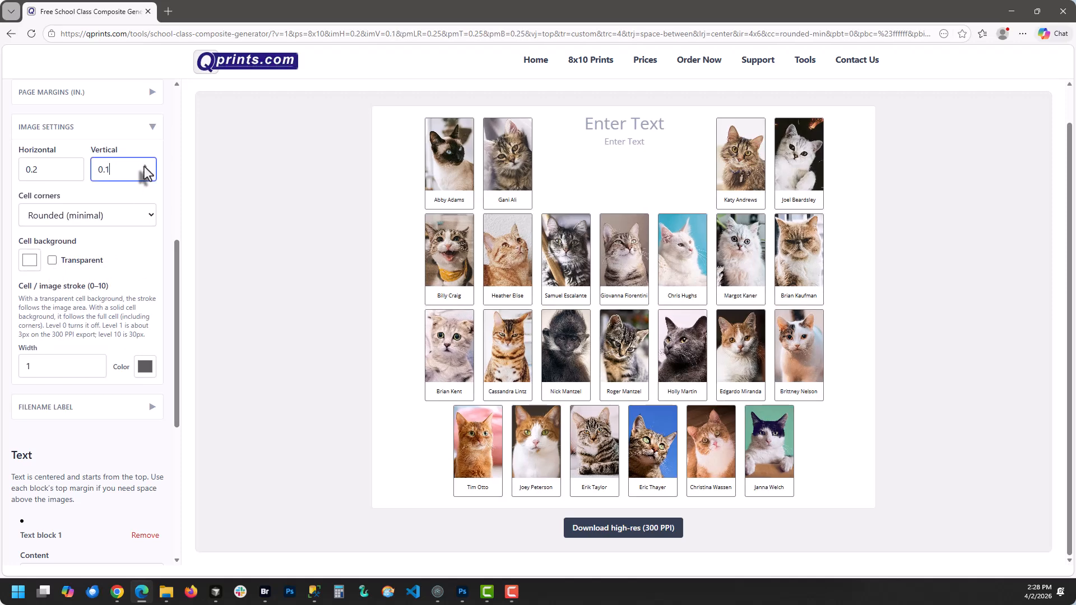
click(145, 166)
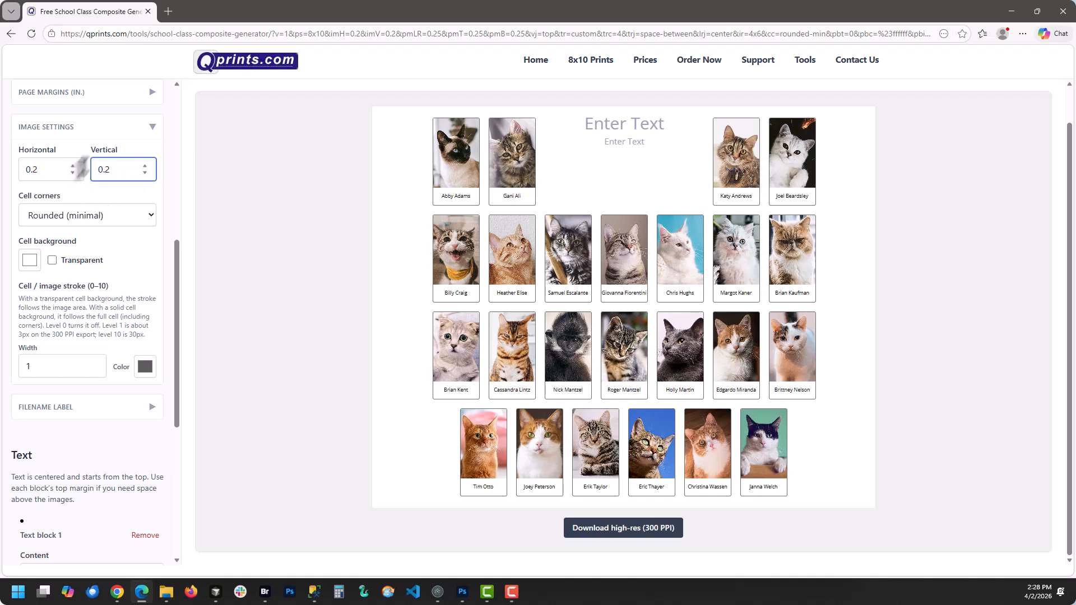
Change the page background color from white to a light gray
scroll(96, 175, up, 10)
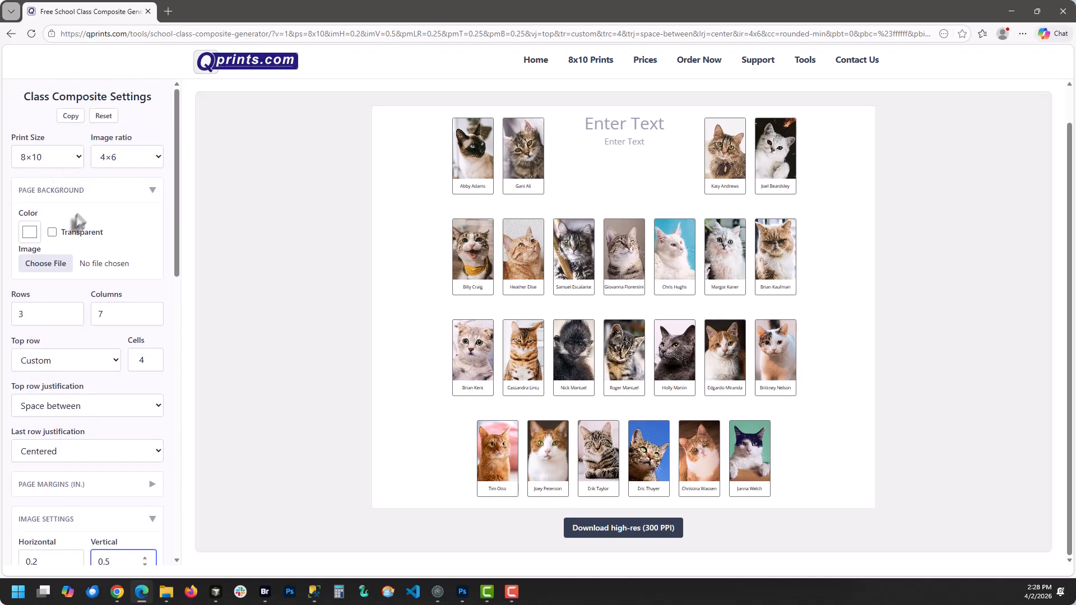
click(30, 235)
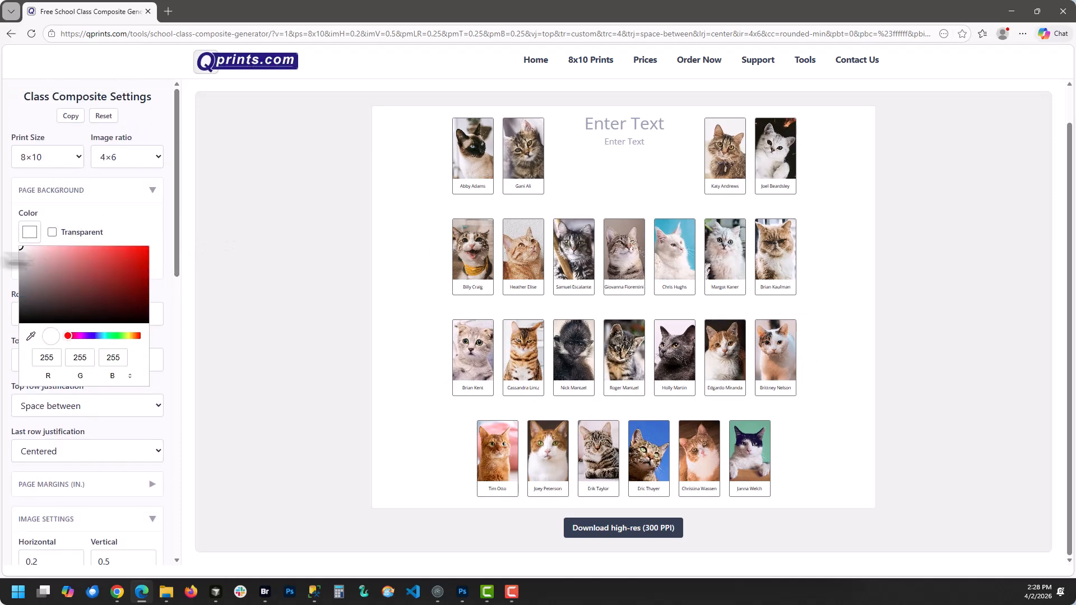
drag(22, 254, 17, 266)
click(168, 212)
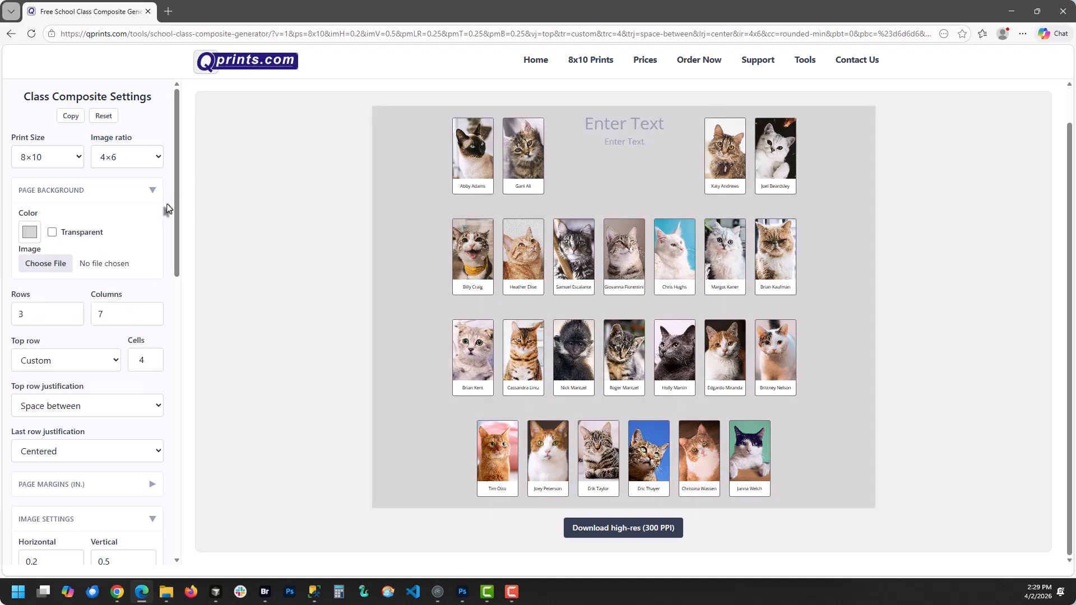
Try the transparent cell background on the gray page, and turn it back off
scroll(96, 303, down, 8)
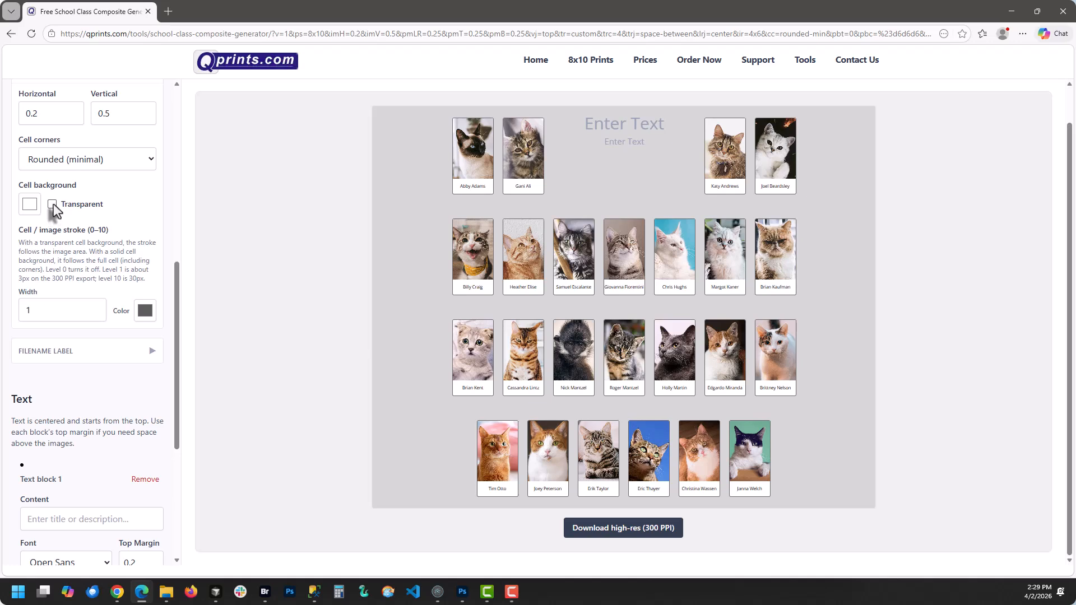
click(52, 204)
click(53, 204)
Set the red building photo all-bong-JDN-_FIqB3k-unsplash.jpg from the Architecture folder as the page background image
scroll(84, 233, up, 8)
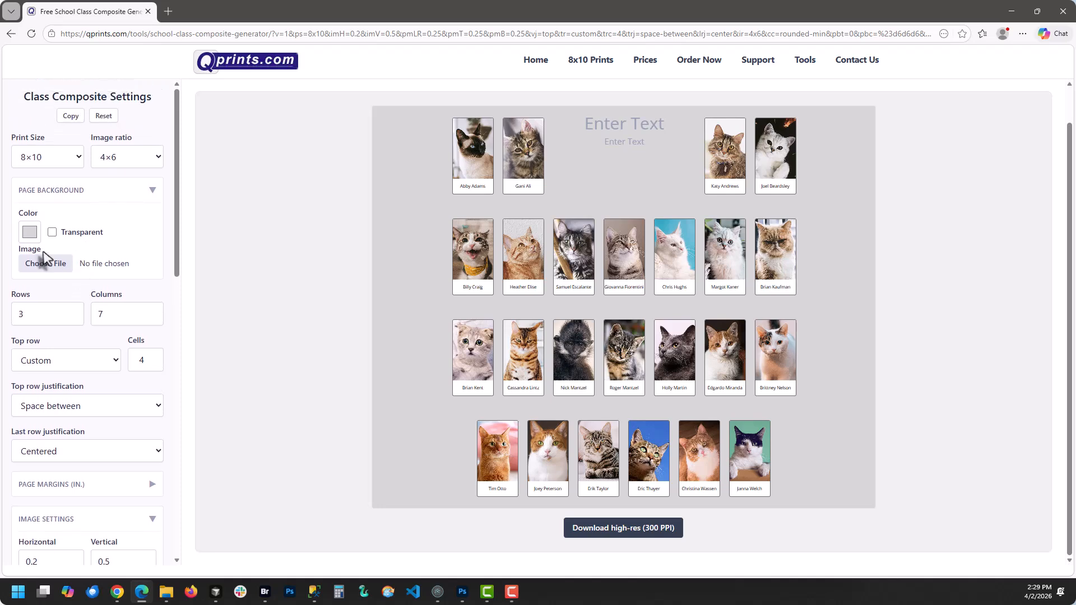
click(43, 264)
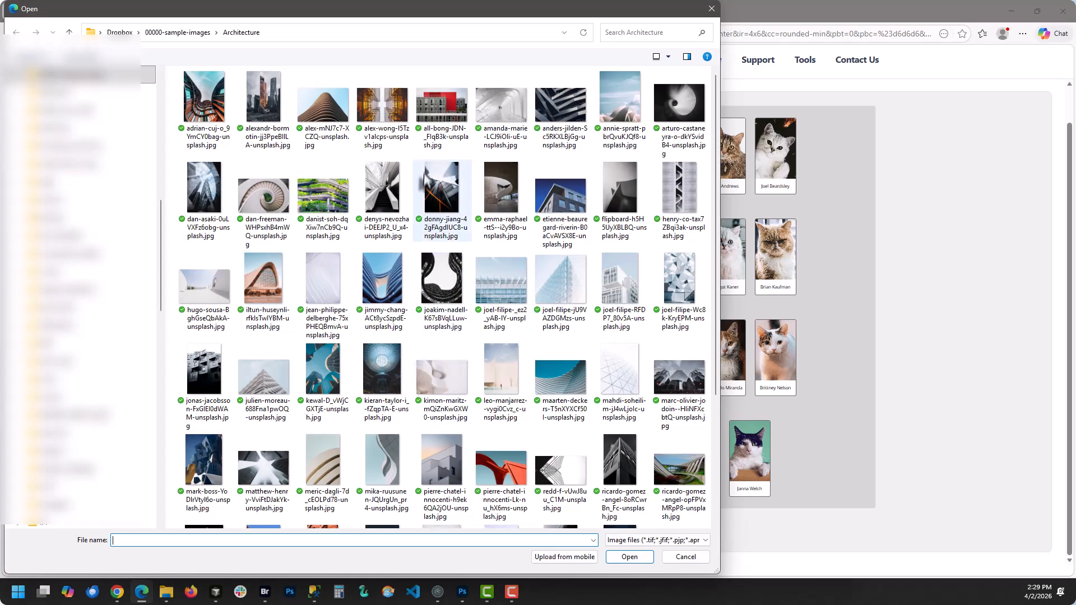
double_click(459, 110)
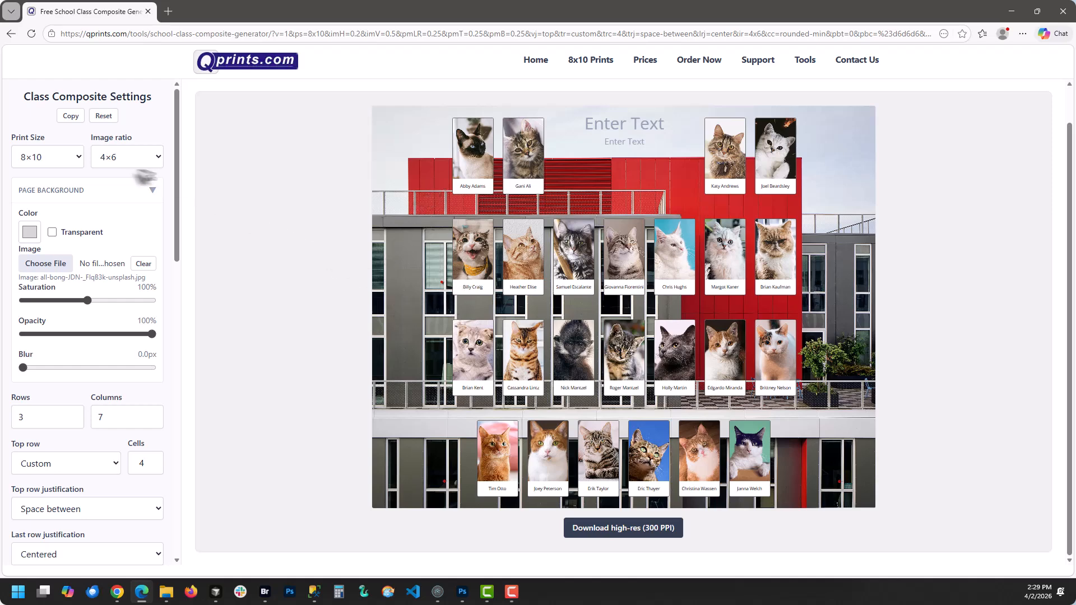
Replace the page background image with the sky photo annie-spratt-pbrQvuKJQf8-unsplash.jpg
click(45, 267)
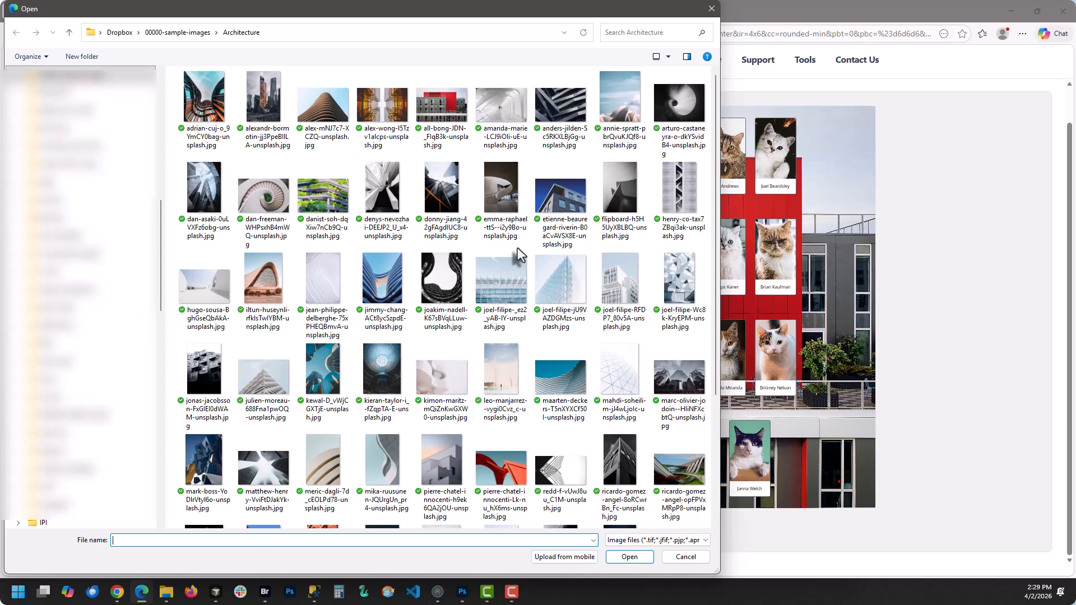
click(621, 98)
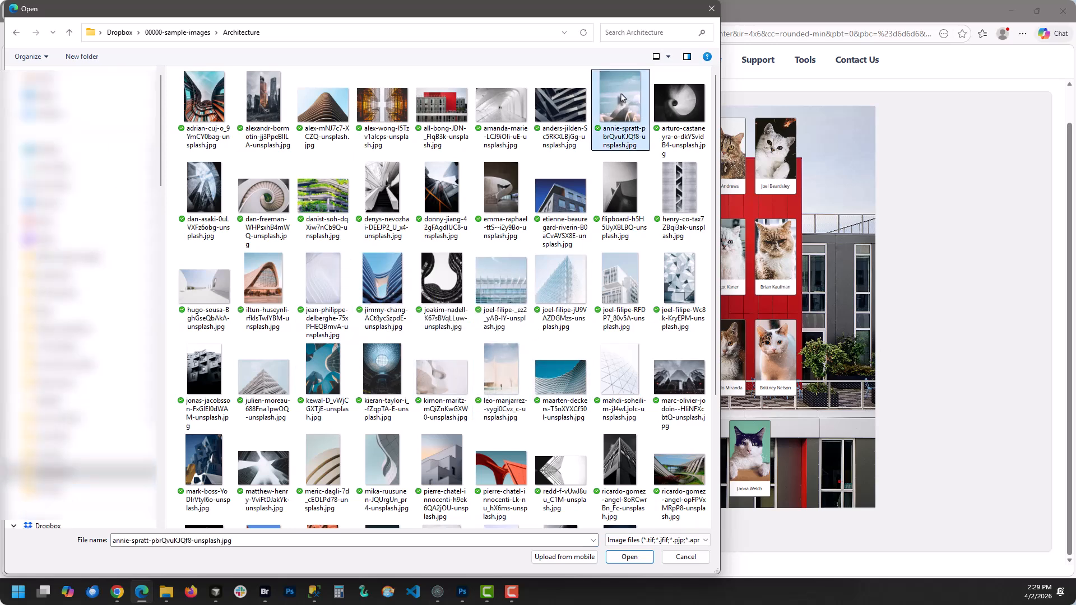
double_click(621, 98)
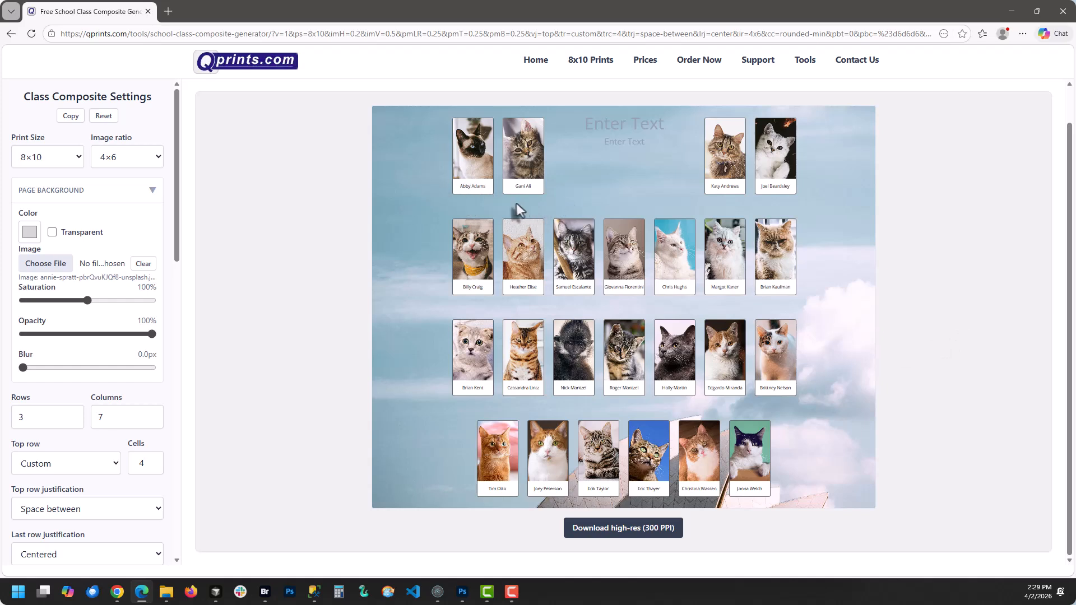
Expand the filename label settings, try hiding the portrait names, and show them again
scroll(116, 224, down, 6)
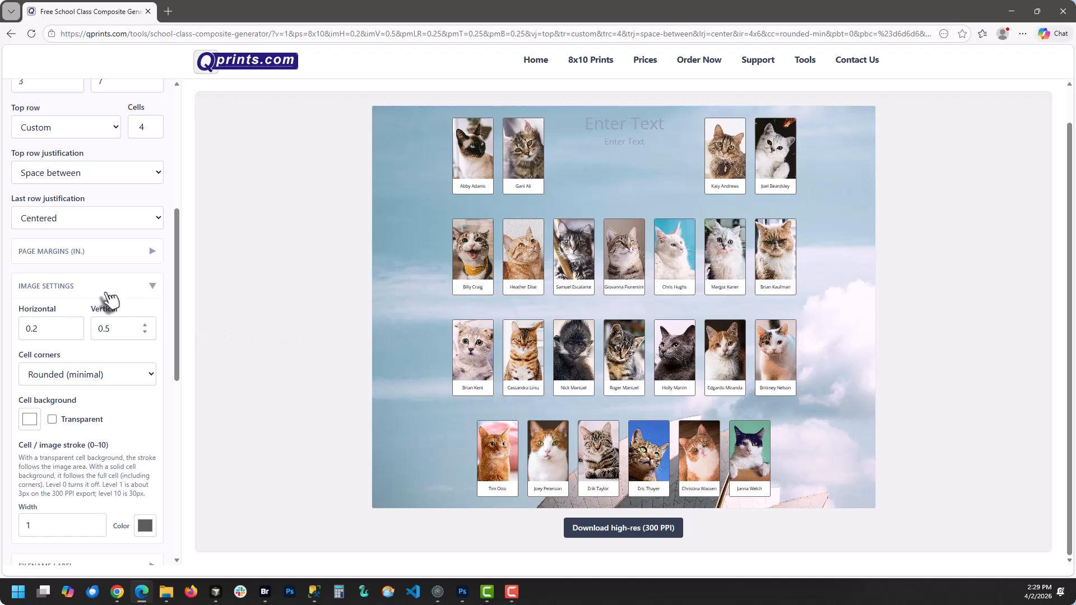
scroll(94, 297, down, 5)
scroll(92, 298, down, 2)
scroll(106, 215, up, 2)
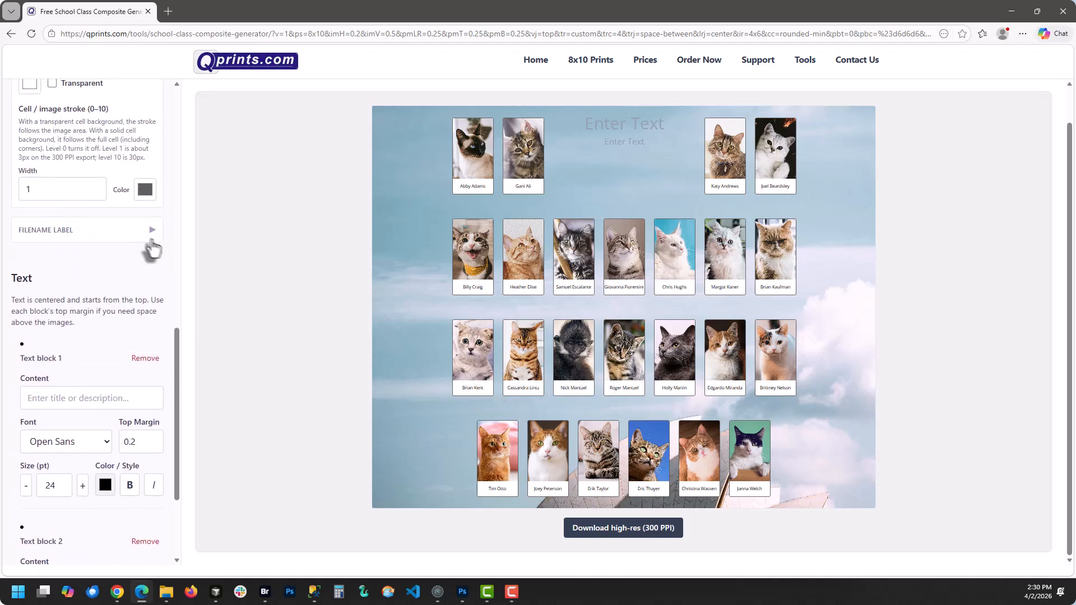
click(152, 230)
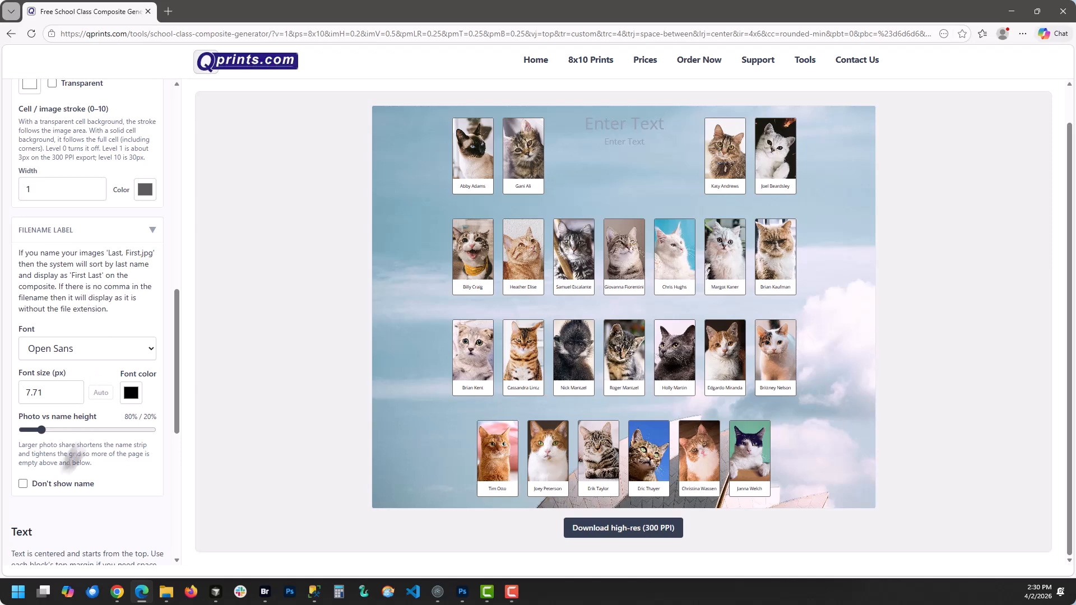
click(42, 485)
click(42, 485)
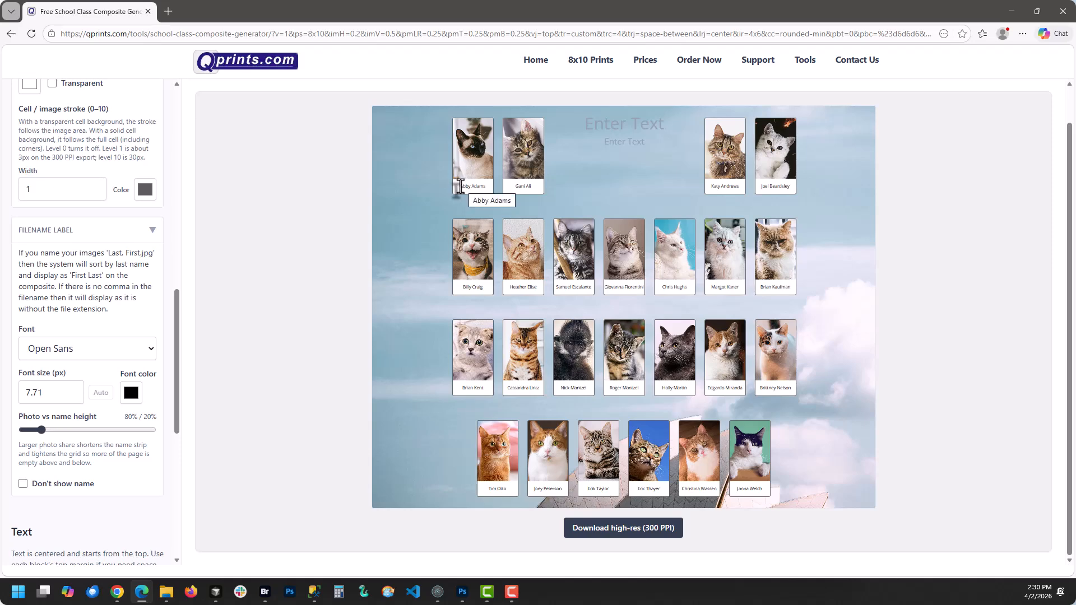
Load the first 40 image files from the Cat Class folder as the composite's portraits
scroll(402, 228, up, 1)
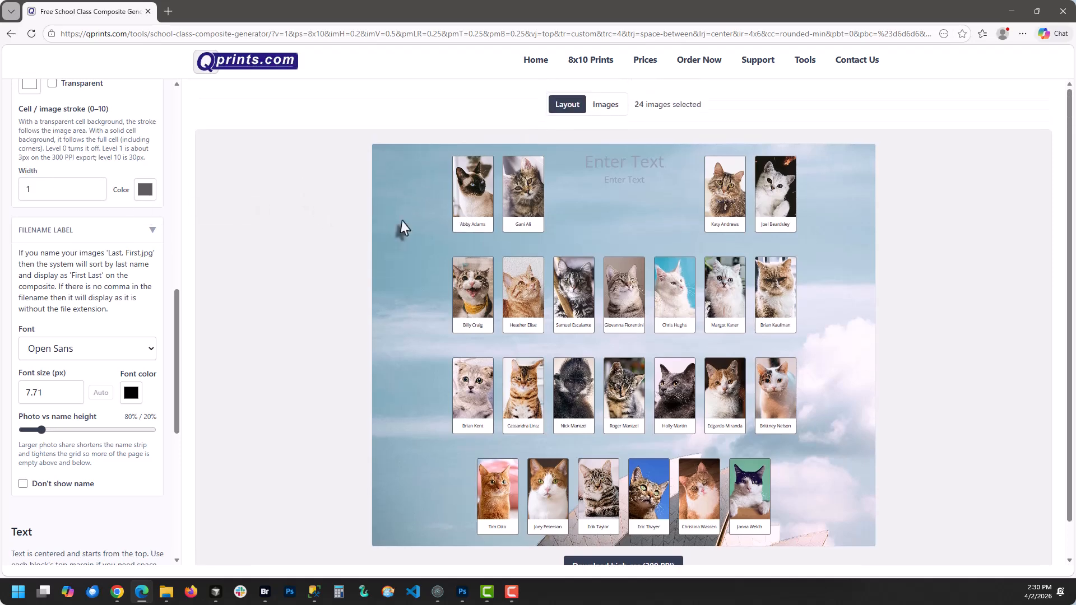
click(604, 112)
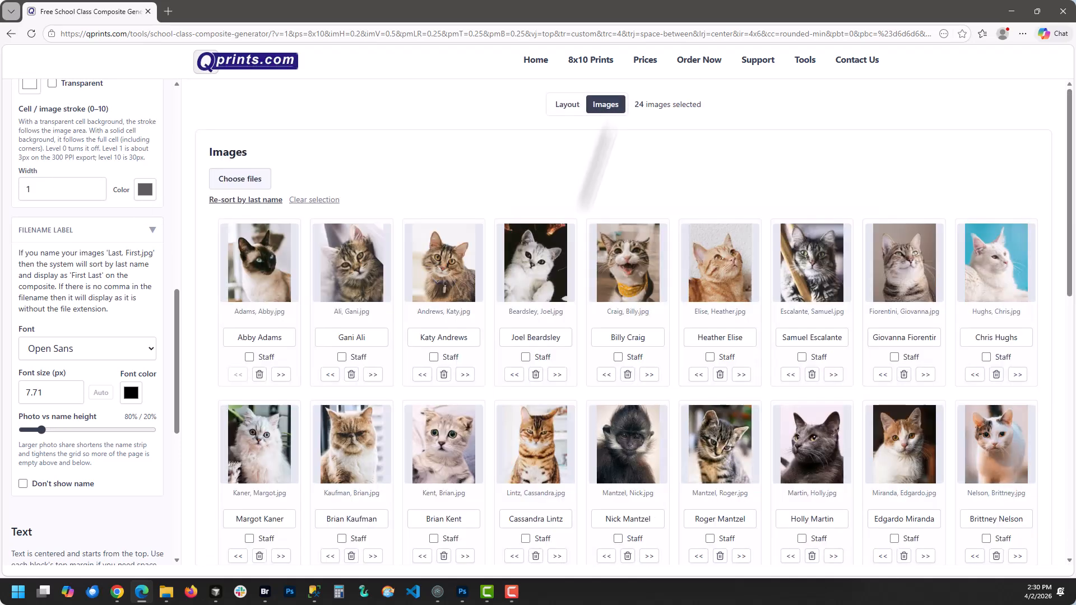
click(243, 181)
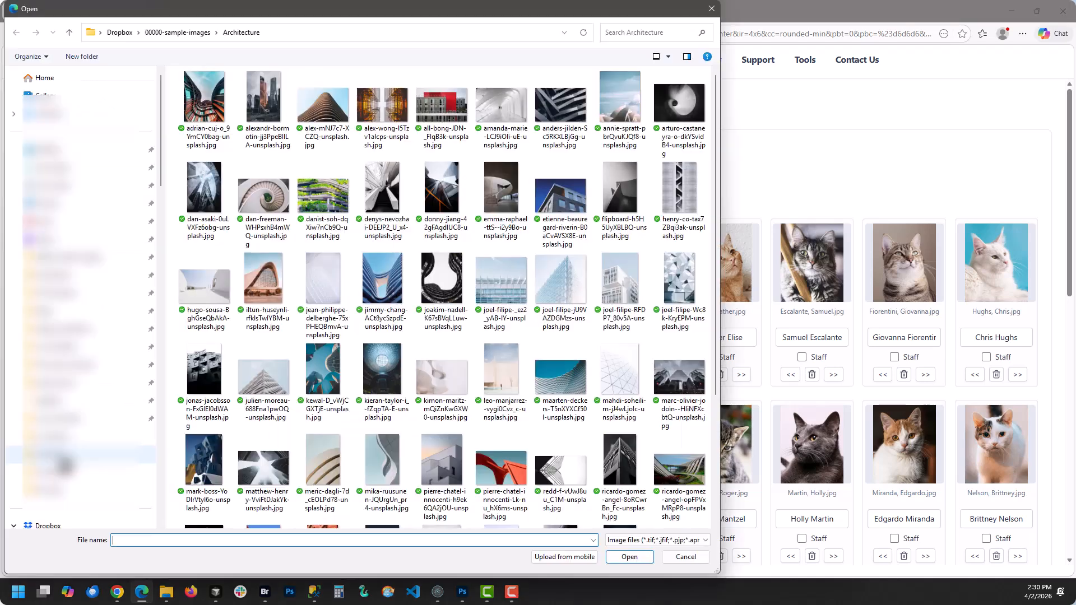
click(88, 457)
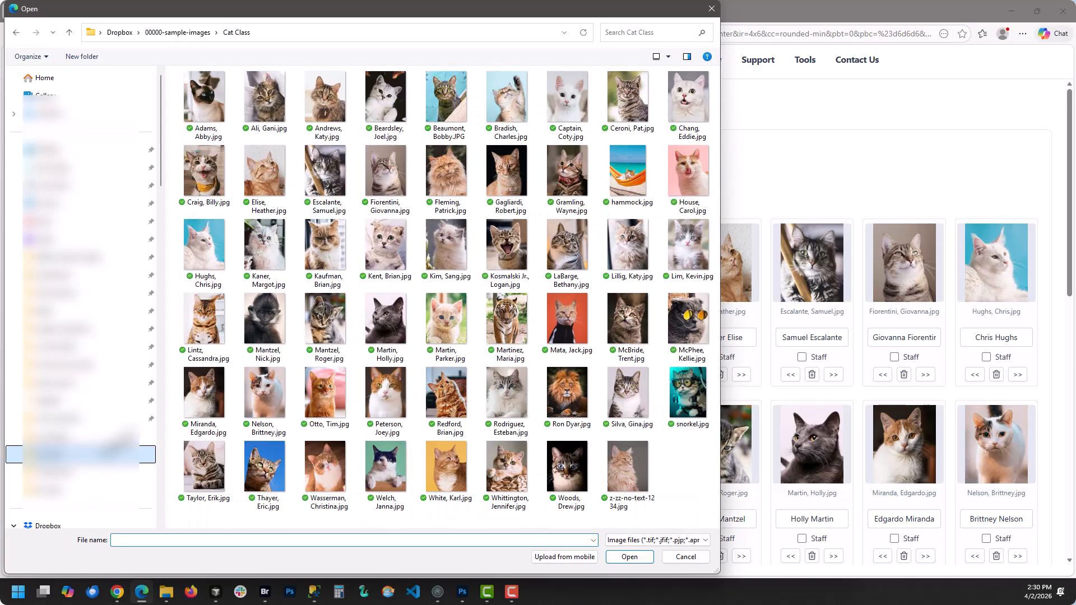
click(203, 126)
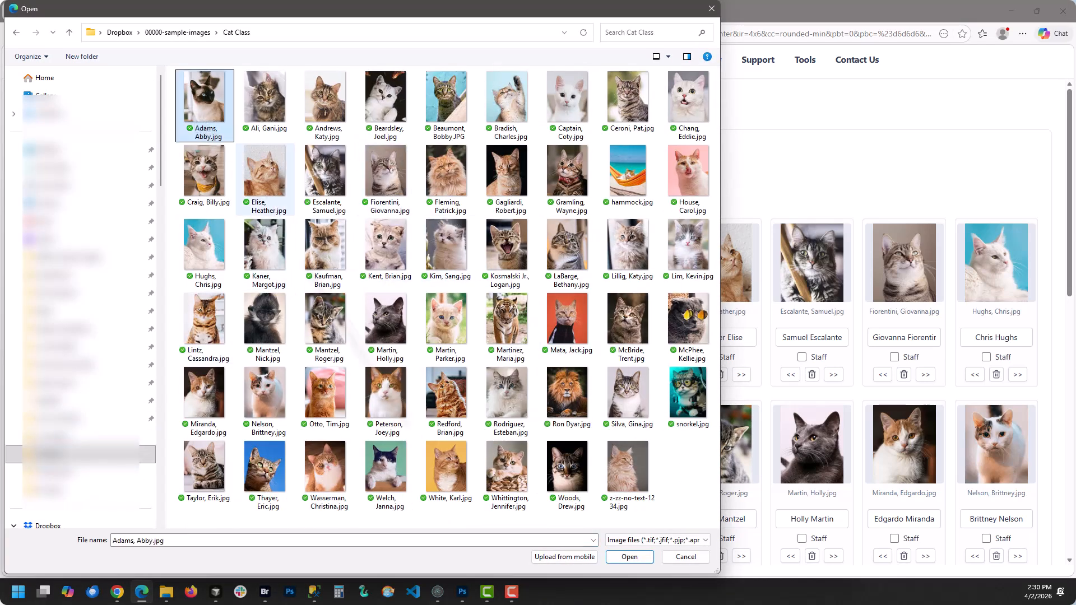
shift+click(445, 484)
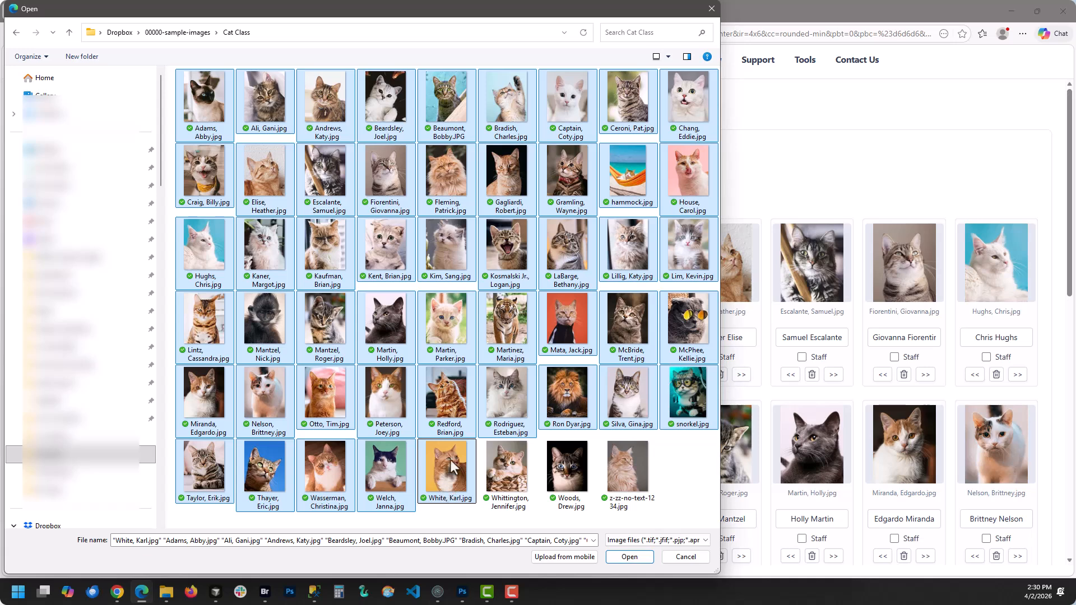
shift+click(399, 391)
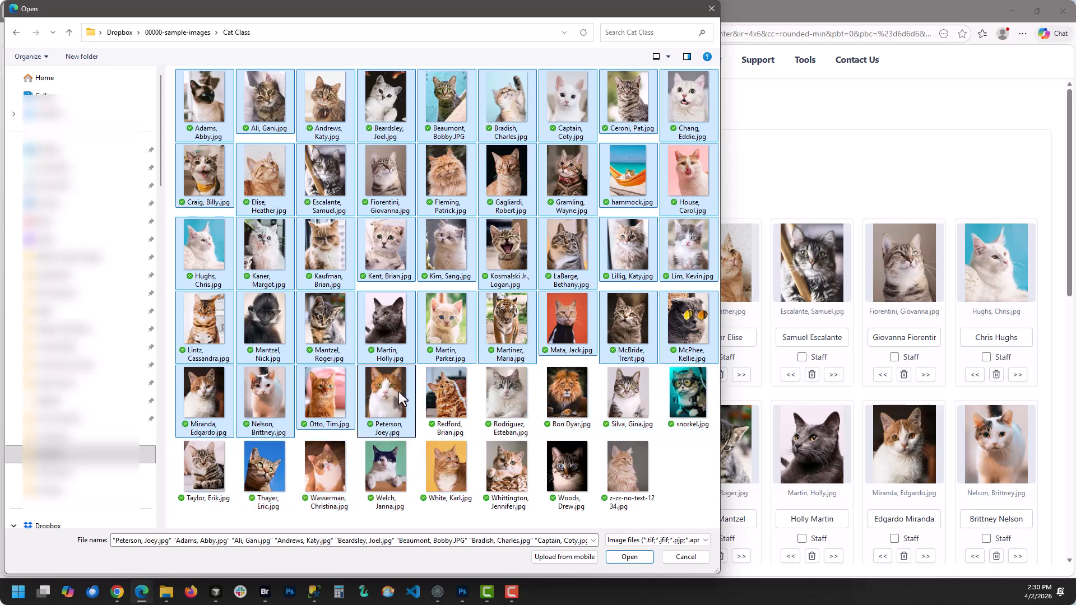
click(629, 556)
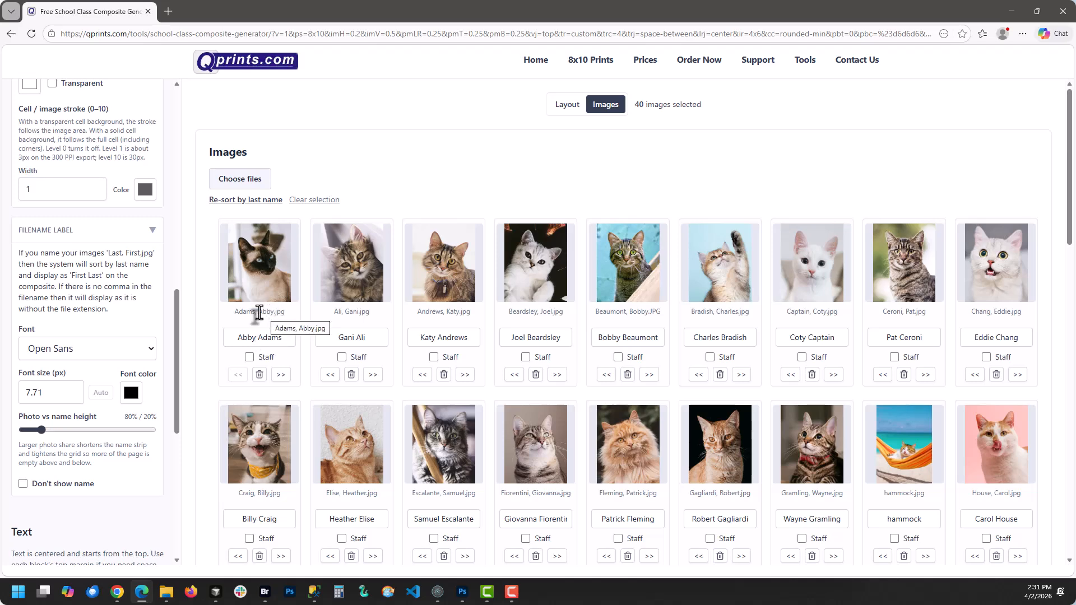
Look through the loaded portraits down to the last one and inspect their display-name fields
scroll(258, 315, down, 10)
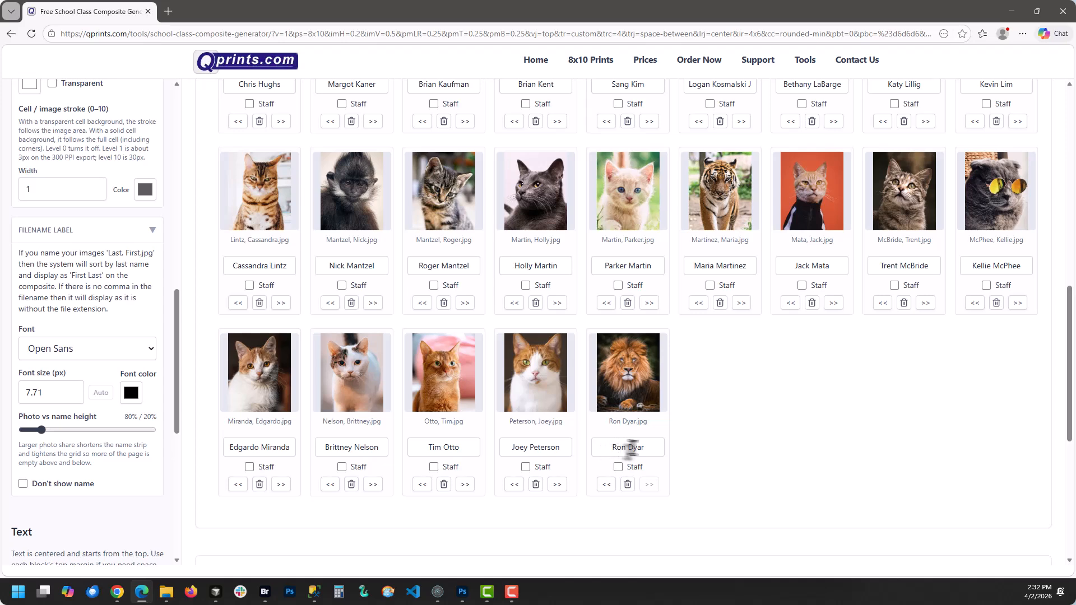
click(568, 448)
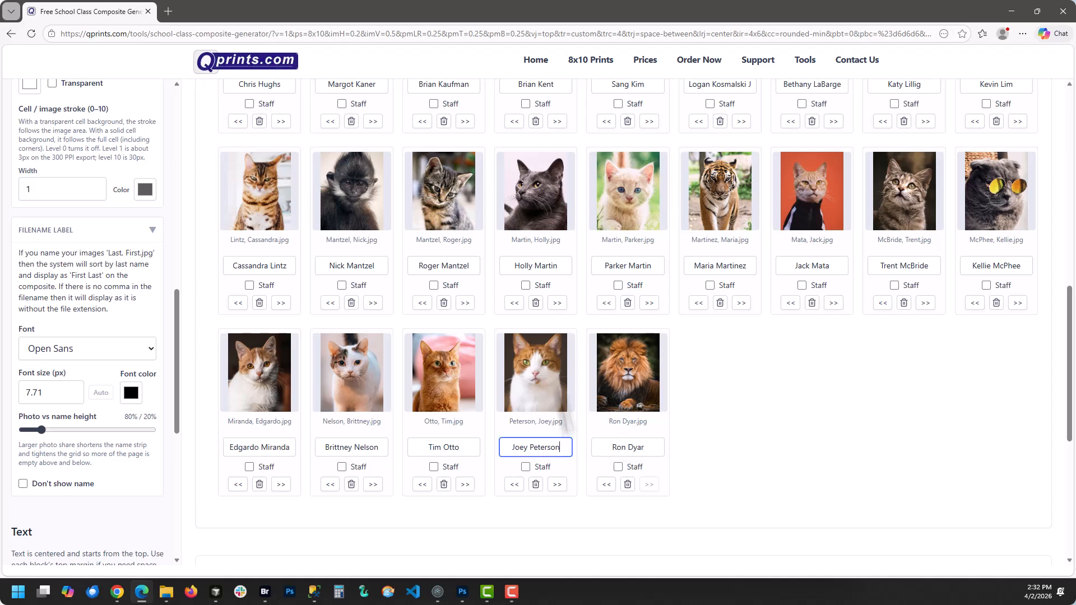
click(543, 268)
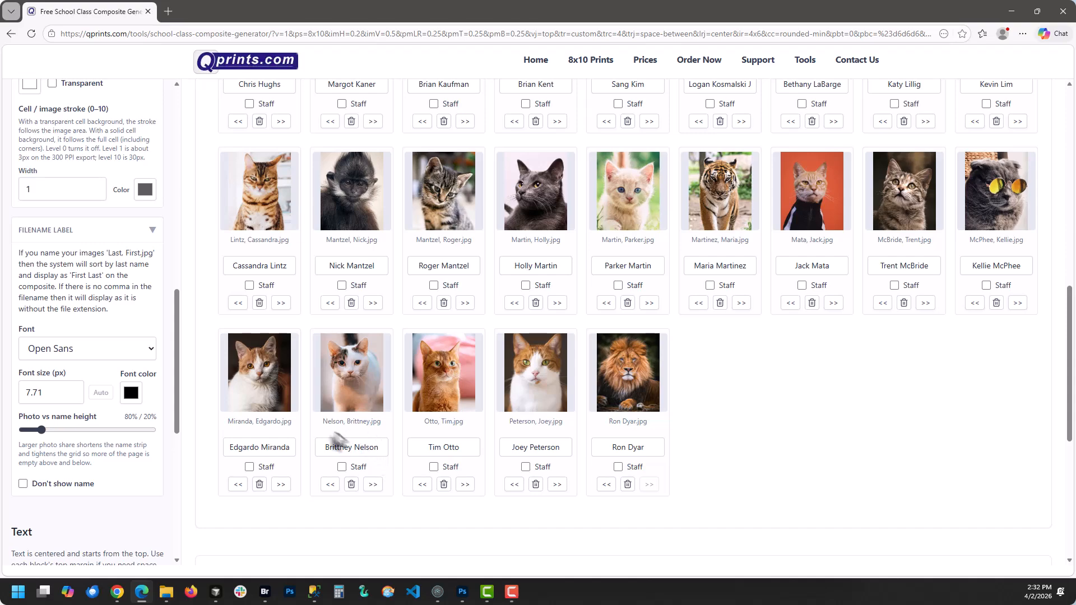
scroll(499, 395, up, 1)
scroll(499, 395, up, 10)
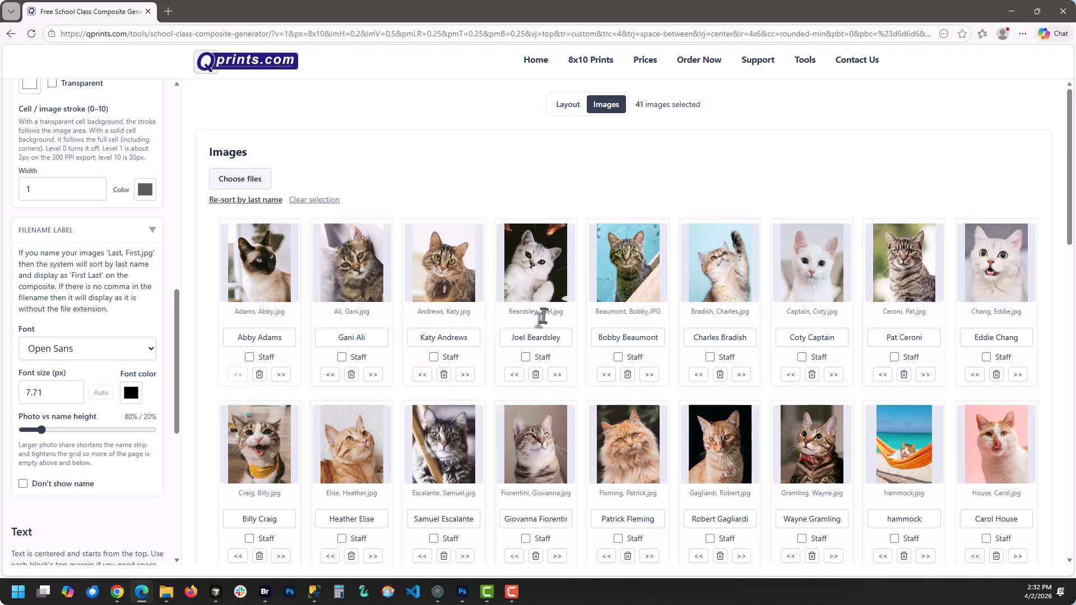
Return to the layout preview and set the vertical spacing between the portraits to 0.1
click(580, 112)
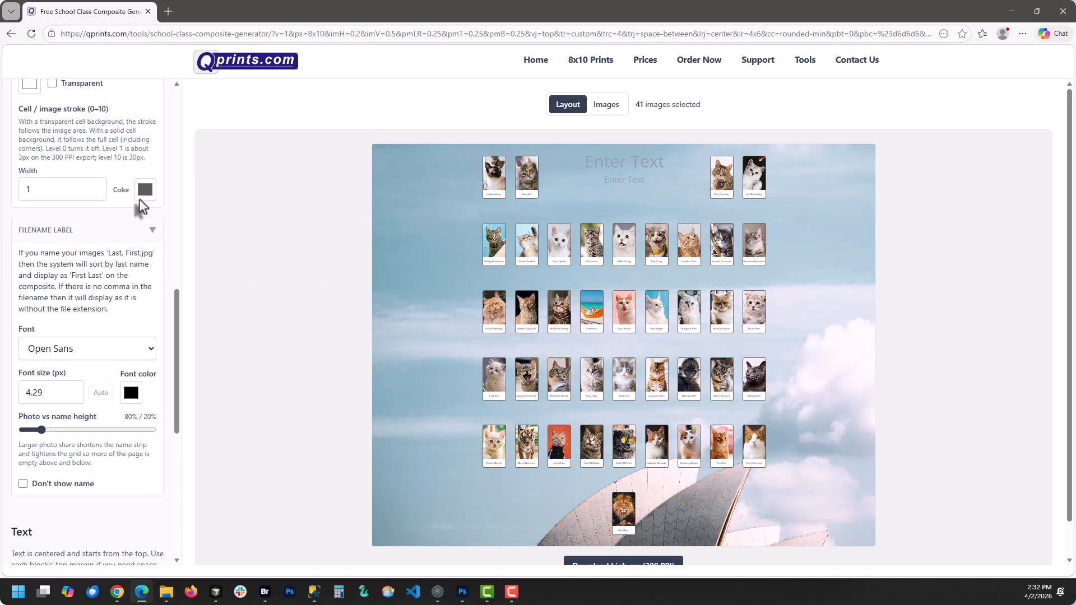
scroll(123, 206, up, 7)
scroll(122, 212, up, 4)
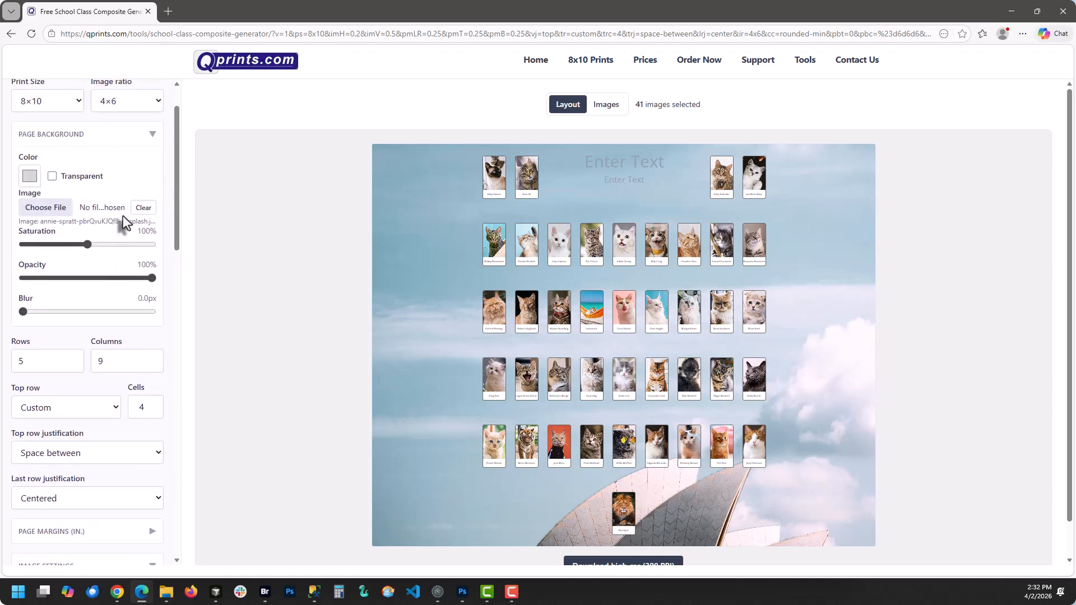
scroll(122, 215, down, 5)
scroll(130, 251, down, 1)
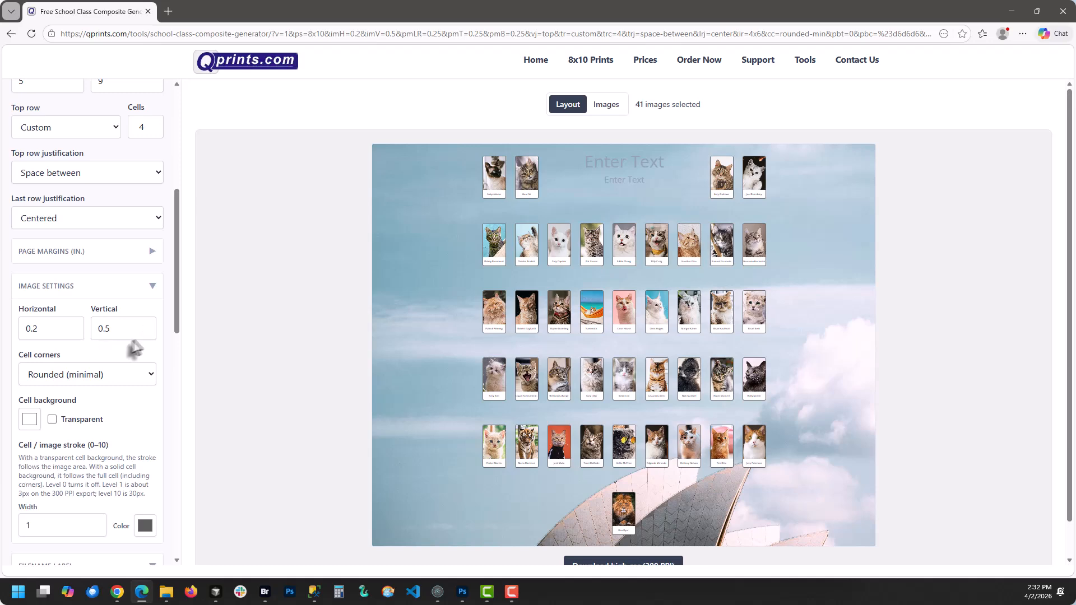
click(146, 333)
click(145, 333)
click(145, 333)
click(145, 333)
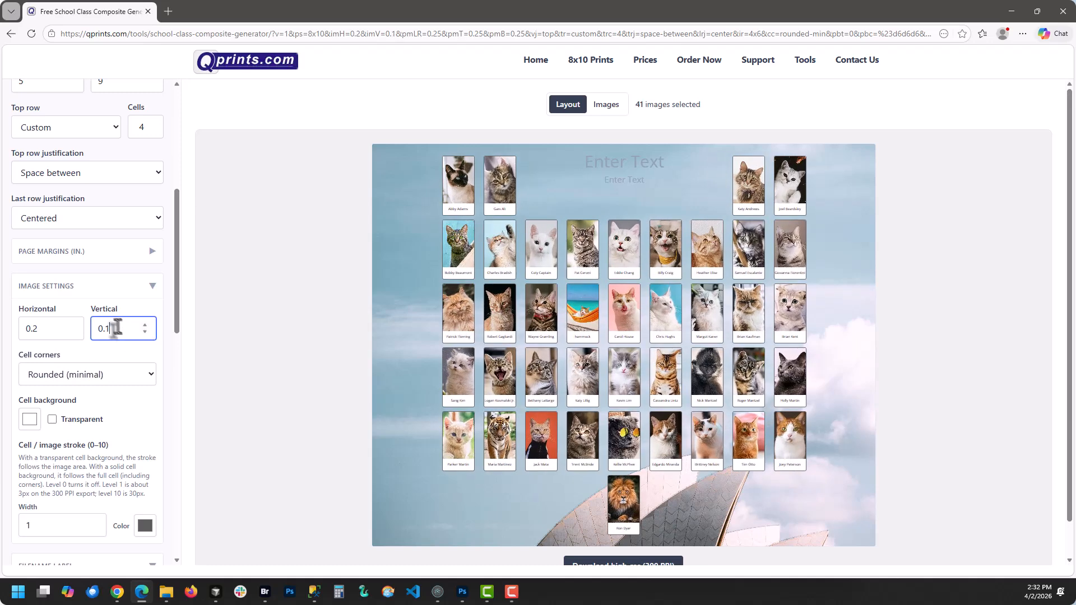
Collapse the page background settings and change the grid to 10 columns and 4 rows
scroll(145, 167, up, 6)
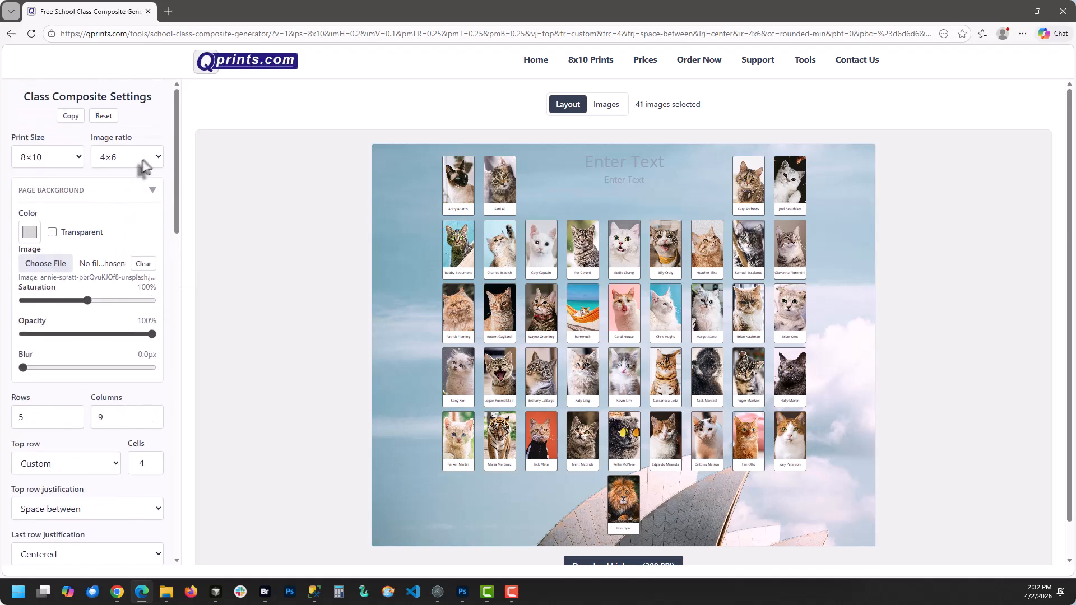
click(150, 191)
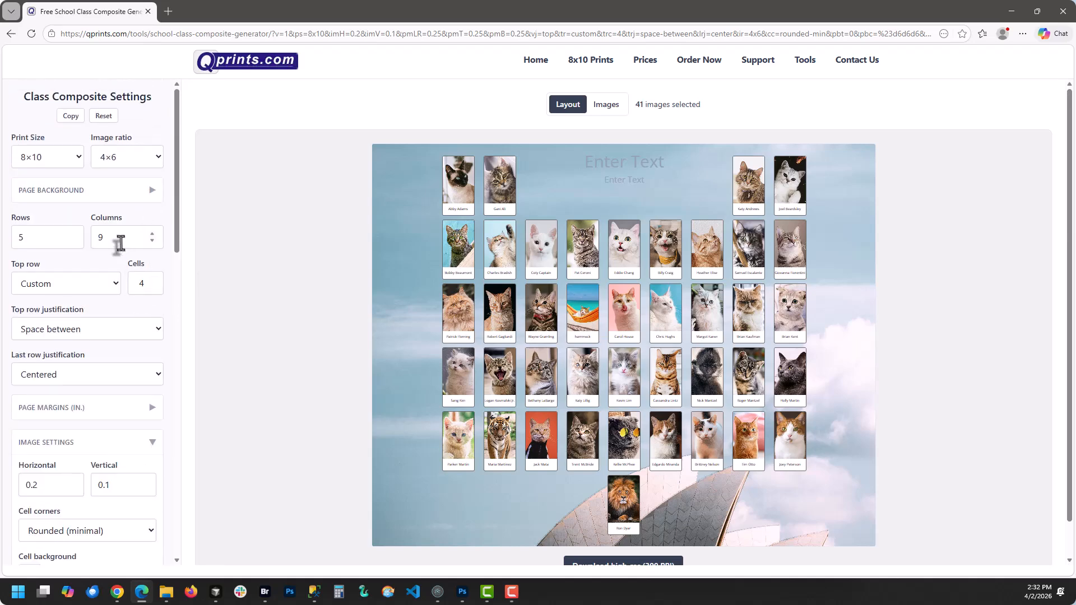
click(152, 234)
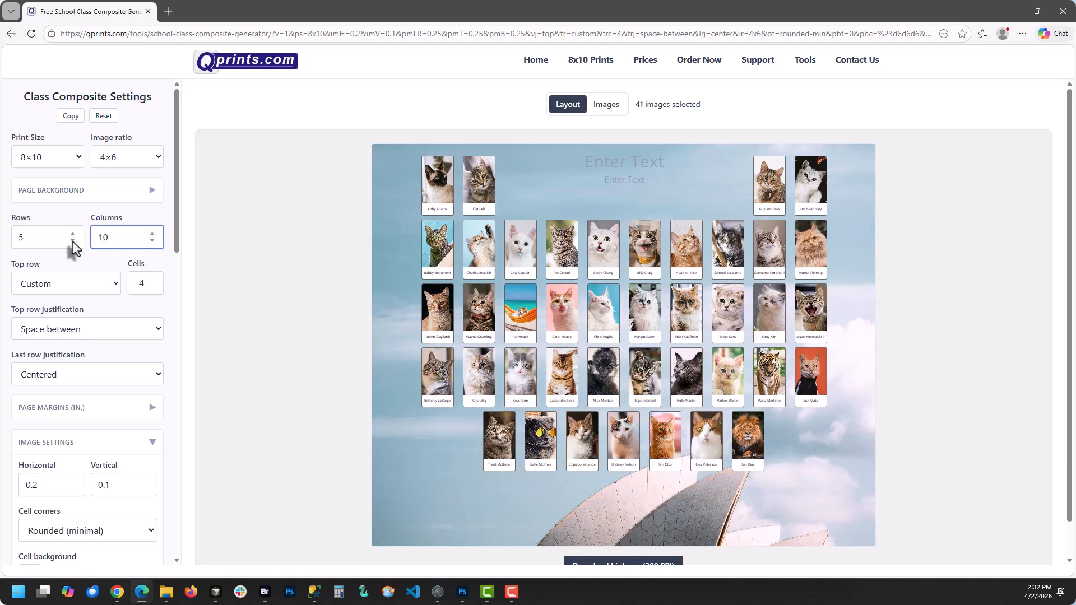
click(73, 240)
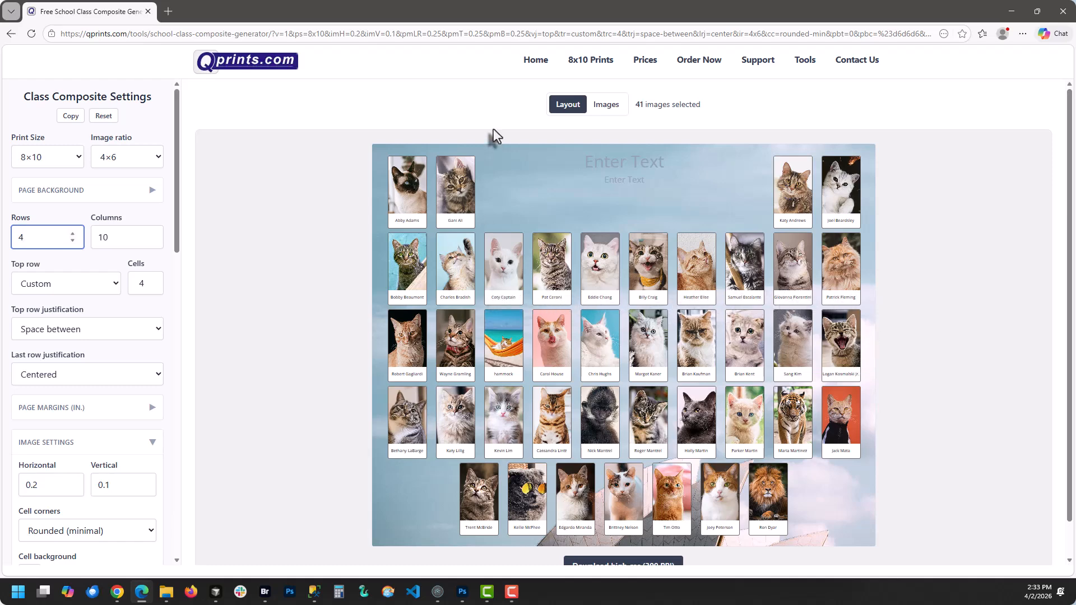
Open the portrait list and try reordering the fifth, sixth and seventh portraits by moving them later and earlier
click(605, 105)
scroll(567, 301, down, 3)
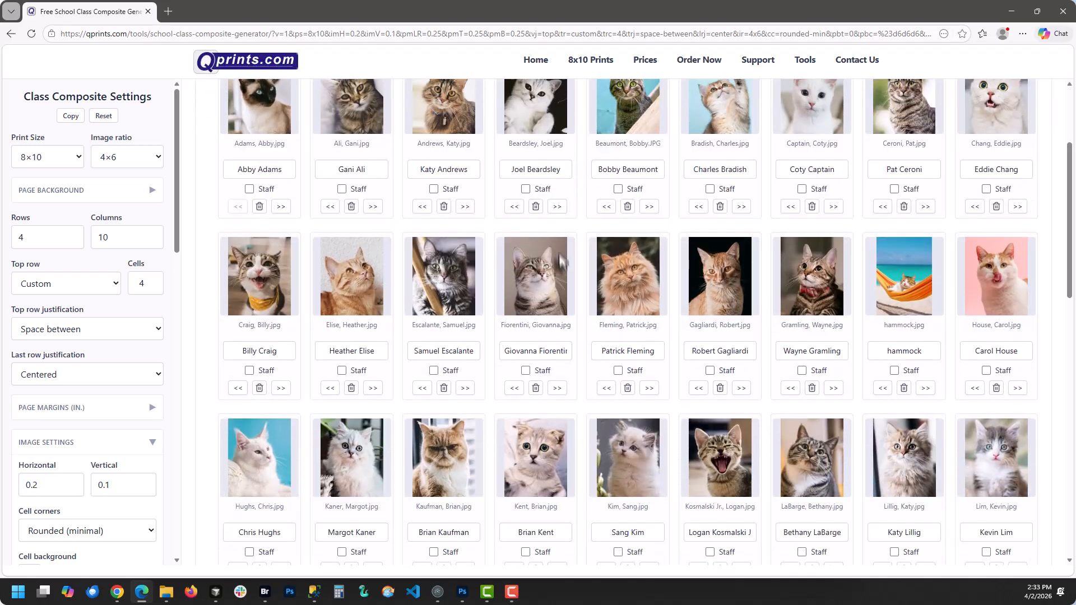
scroll(547, 228, up, 2)
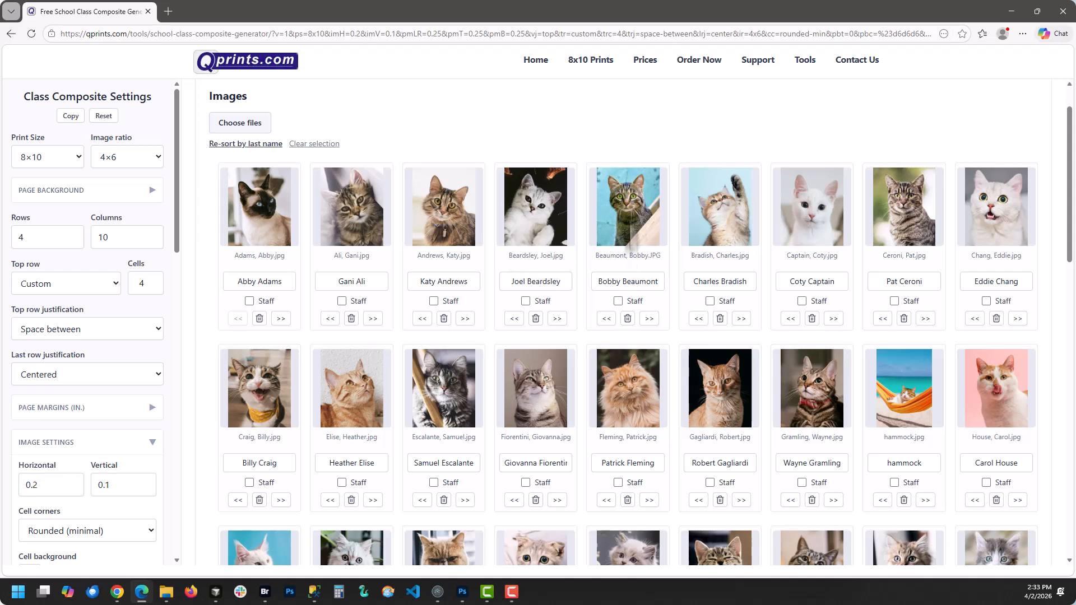
click(649, 319)
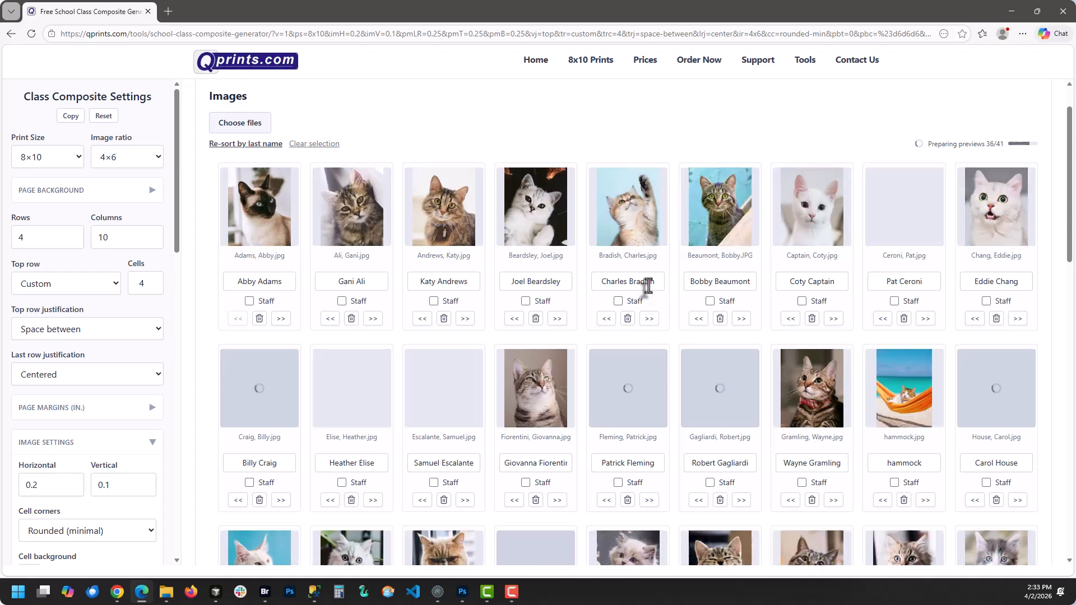
click(741, 319)
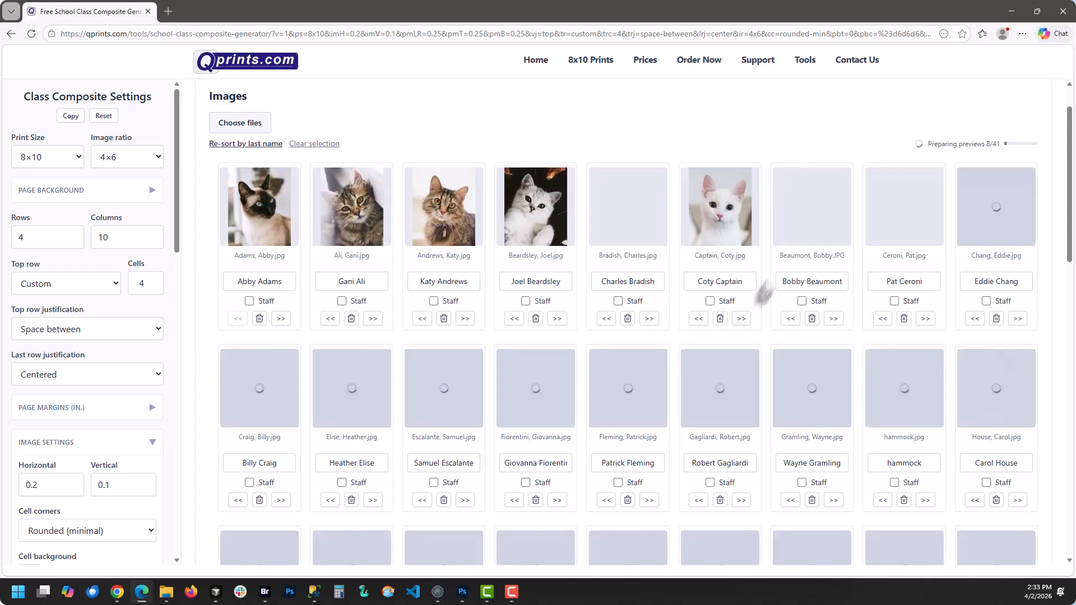
click(789, 320)
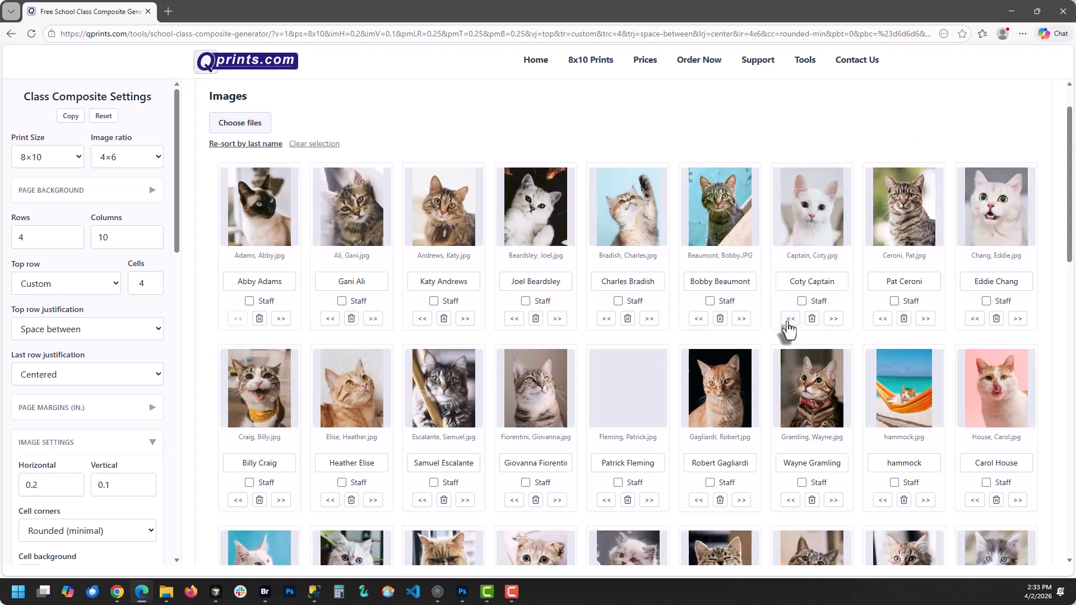
click(789, 319)
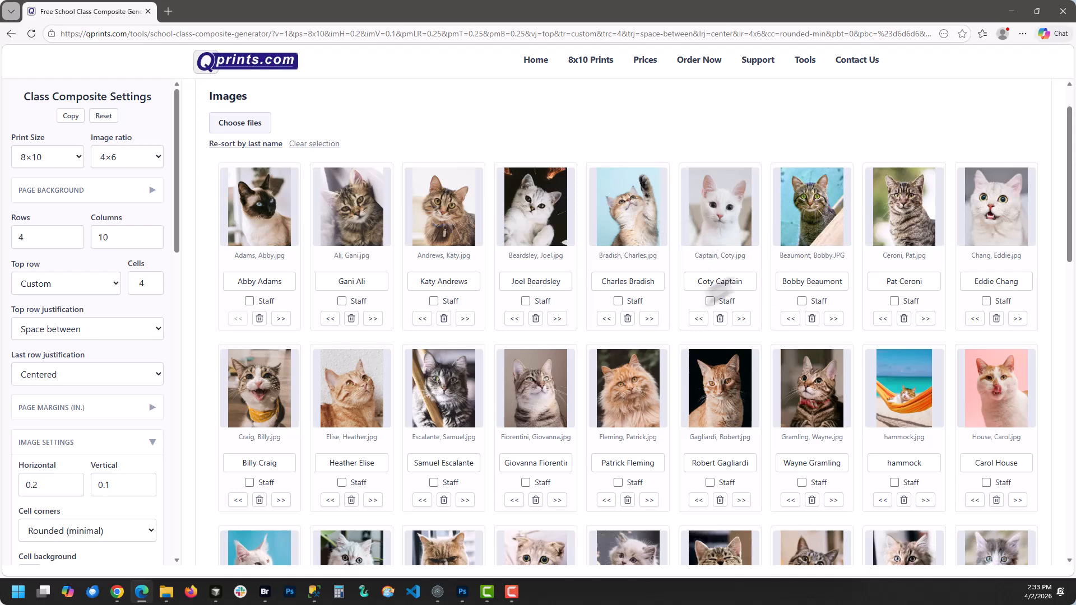
Try marking three portraits in the first row as staff, and remove their staff marking again
click(618, 301)
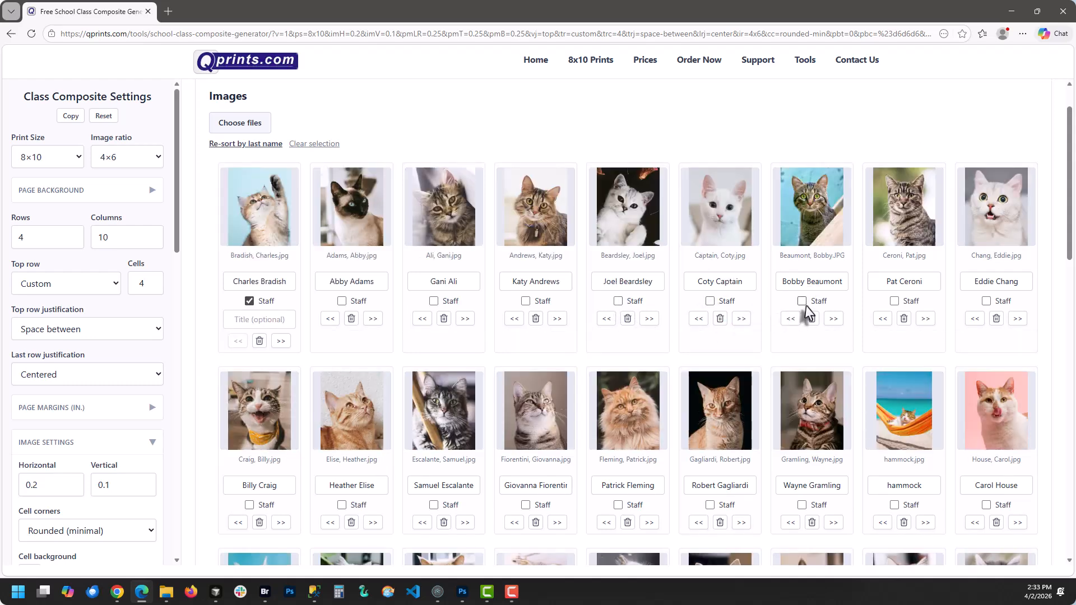
click(802, 301)
click(894, 301)
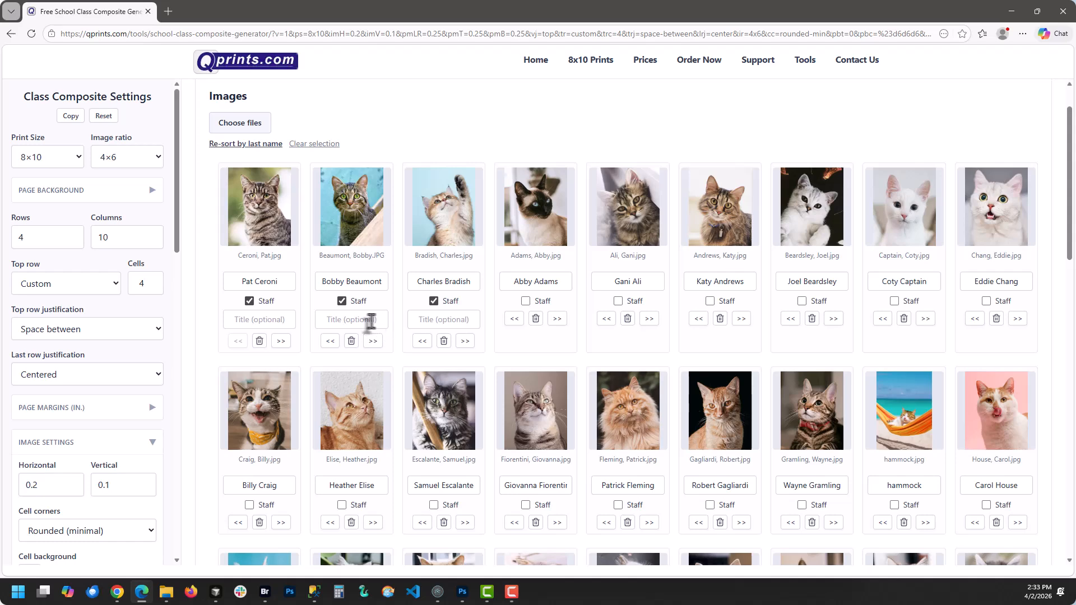
click(342, 301)
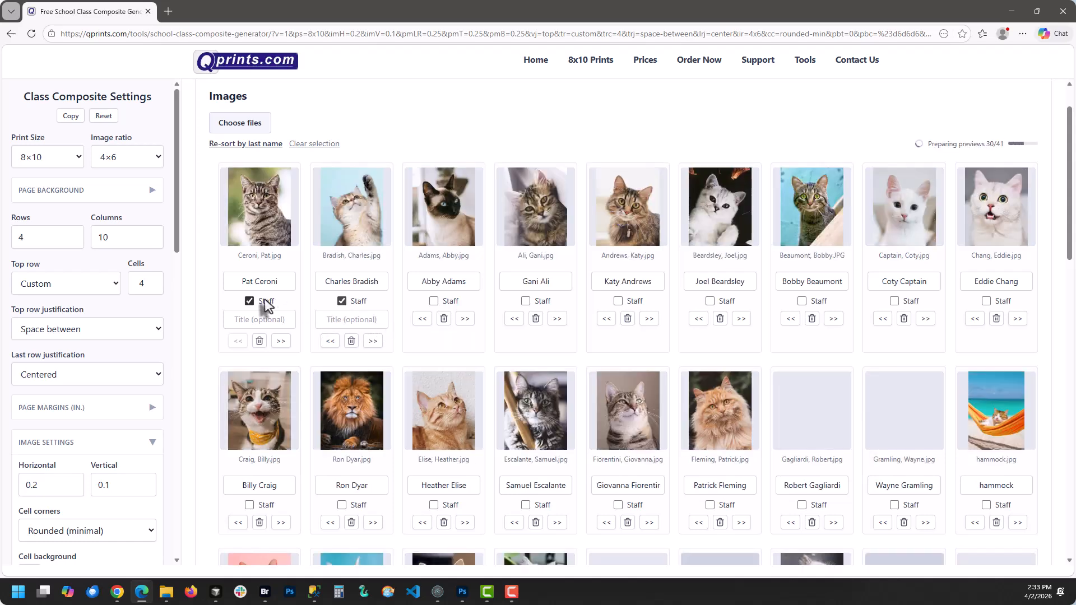
click(249, 301)
click(249, 301)
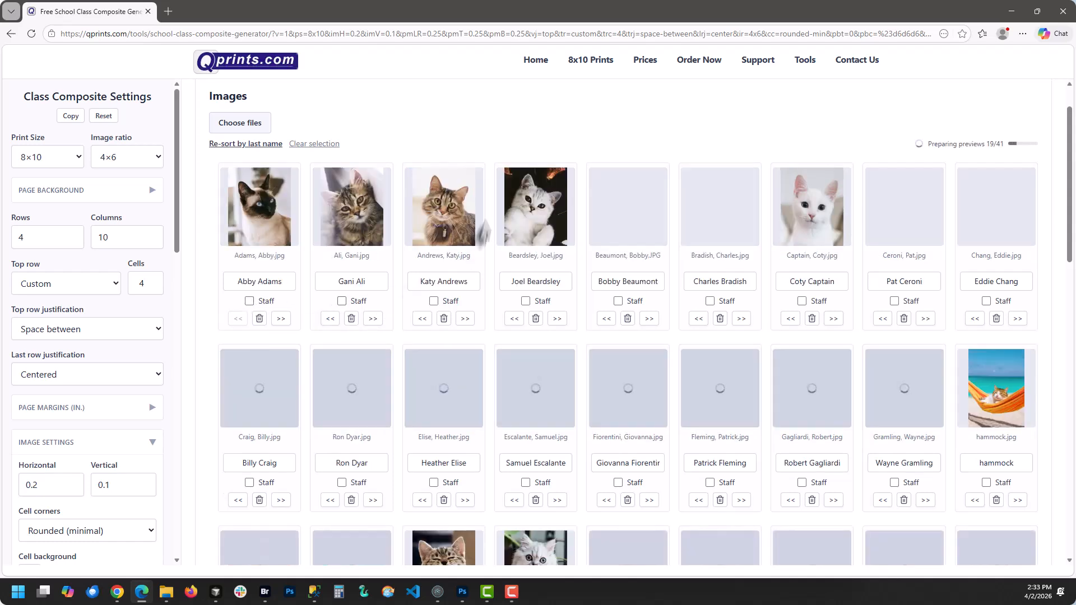
Re-sort all portraits by last name and return to the layout preview
click(232, 146)
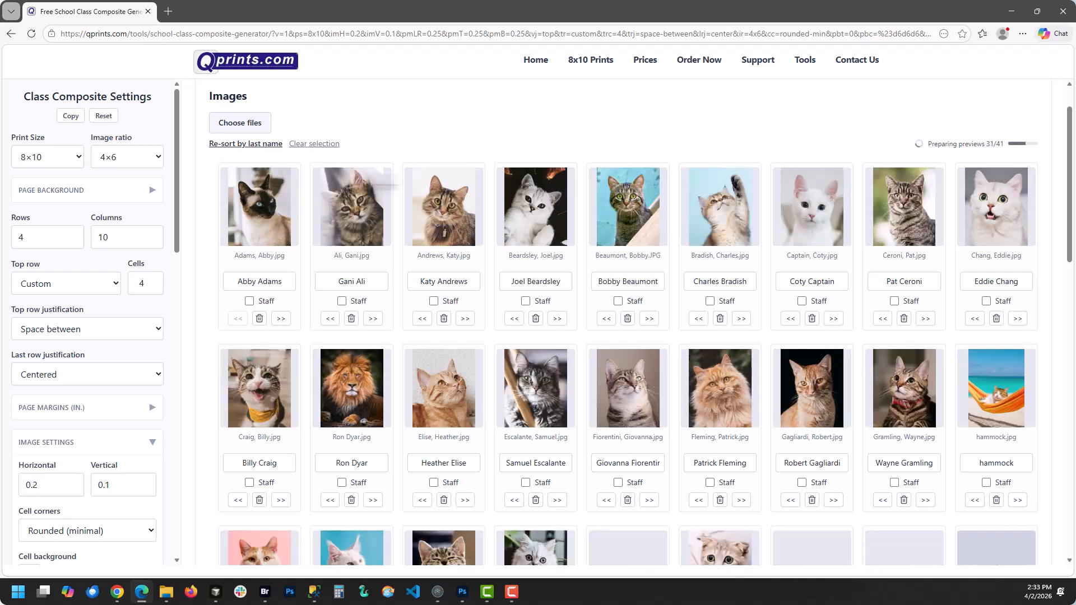
scroll(448, 162, up, 1)
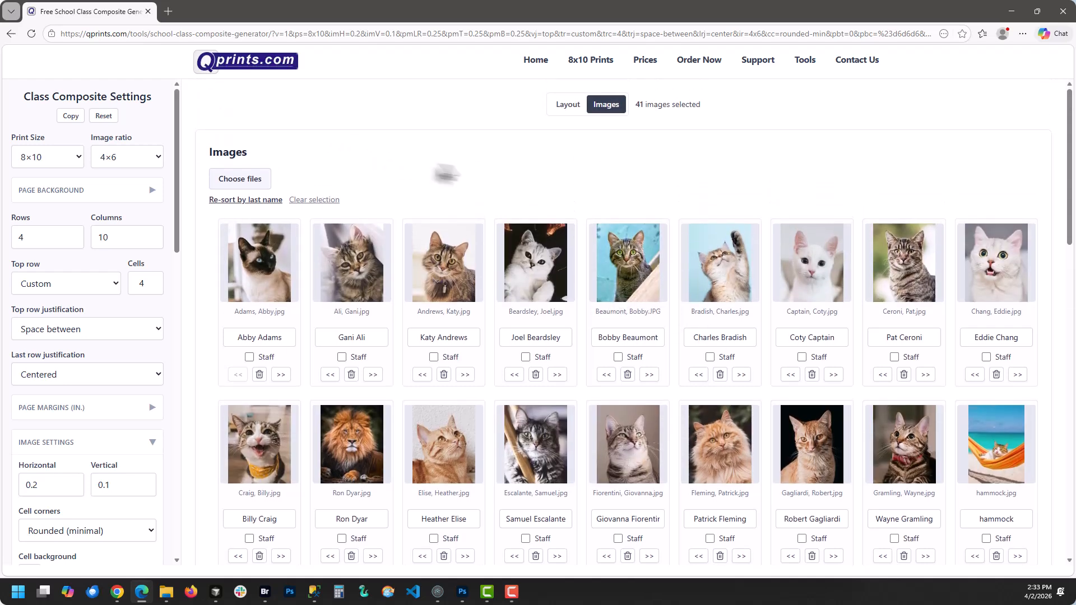
click(559, 108)
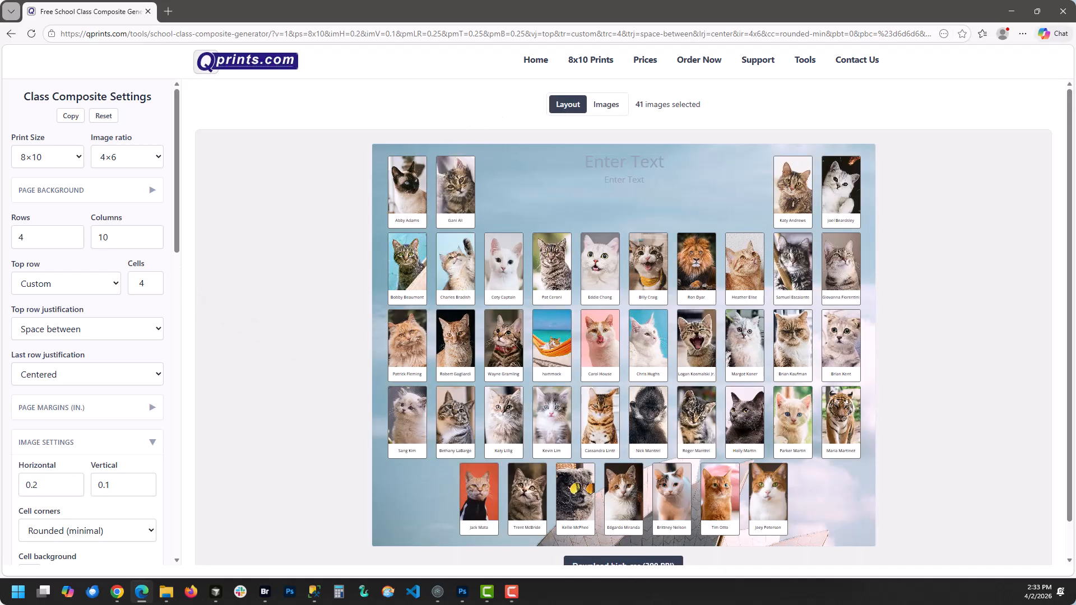
Try the Rounded (medium) and Rounded (max) cell corners on the portraits
scroll(51, 337, down, 5)
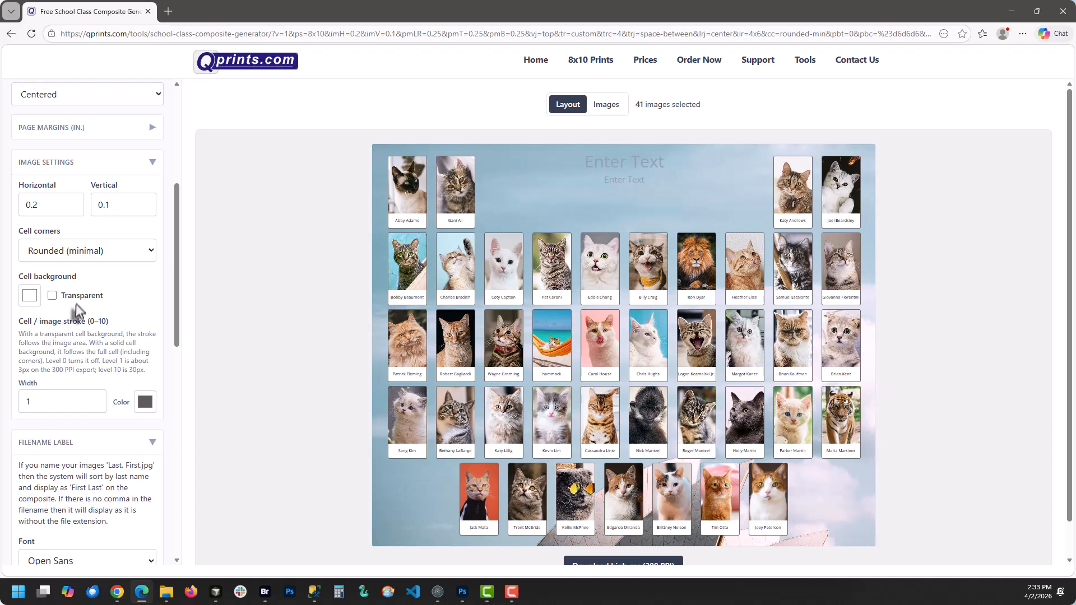
scroll(102, 301, down, 1)
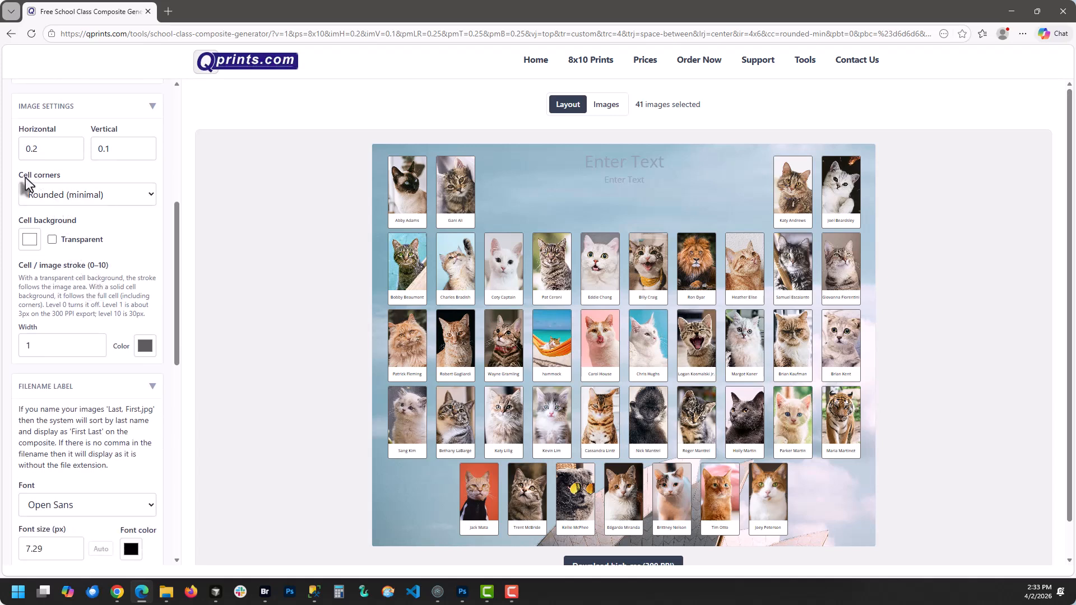
click(148, 193)
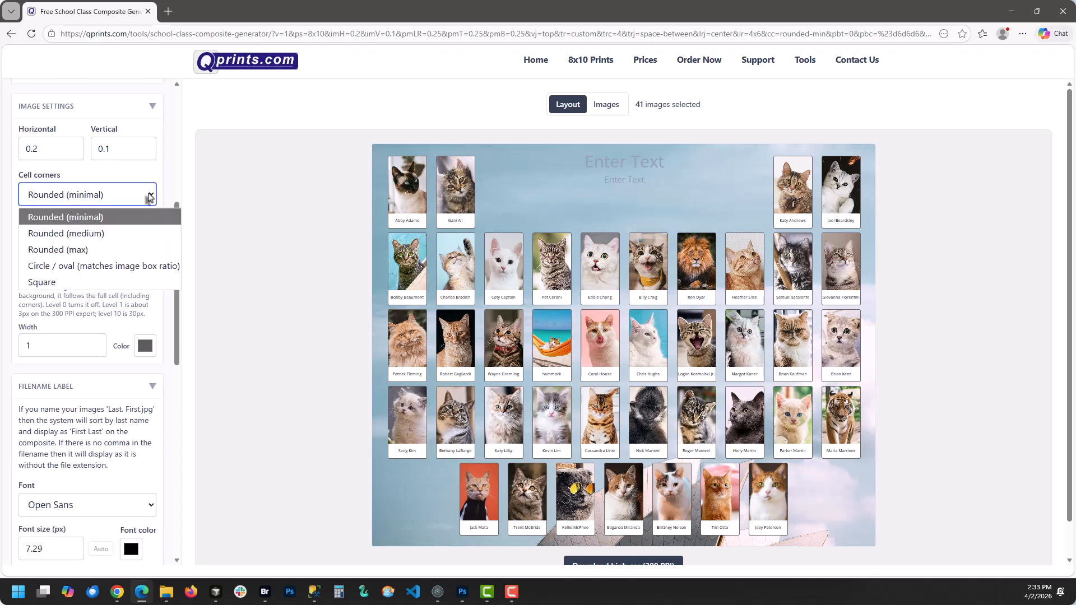
click(65, 232)
click(65, 197)
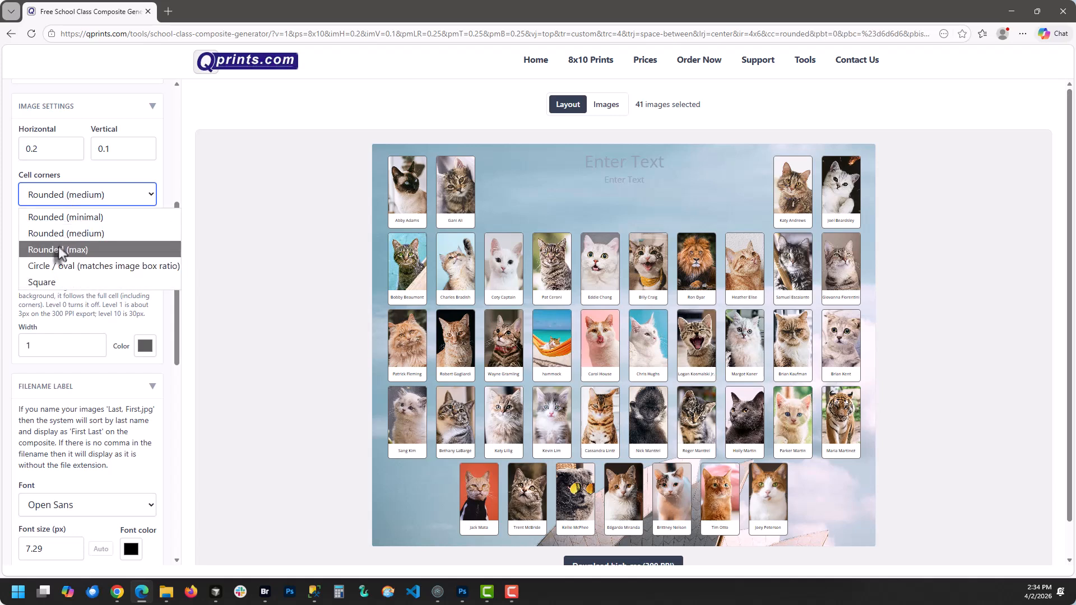
click(58, 246)
Set the cell corners to Circle / oval (matches image box ratio) and make the cell background transparent
click(102, 197)
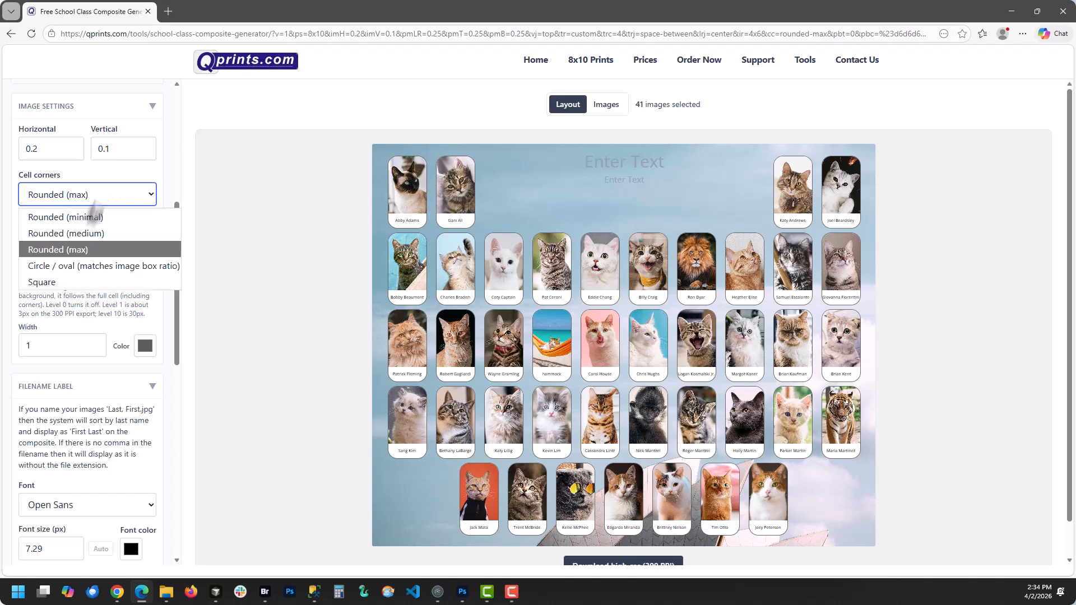
click(76, 265)
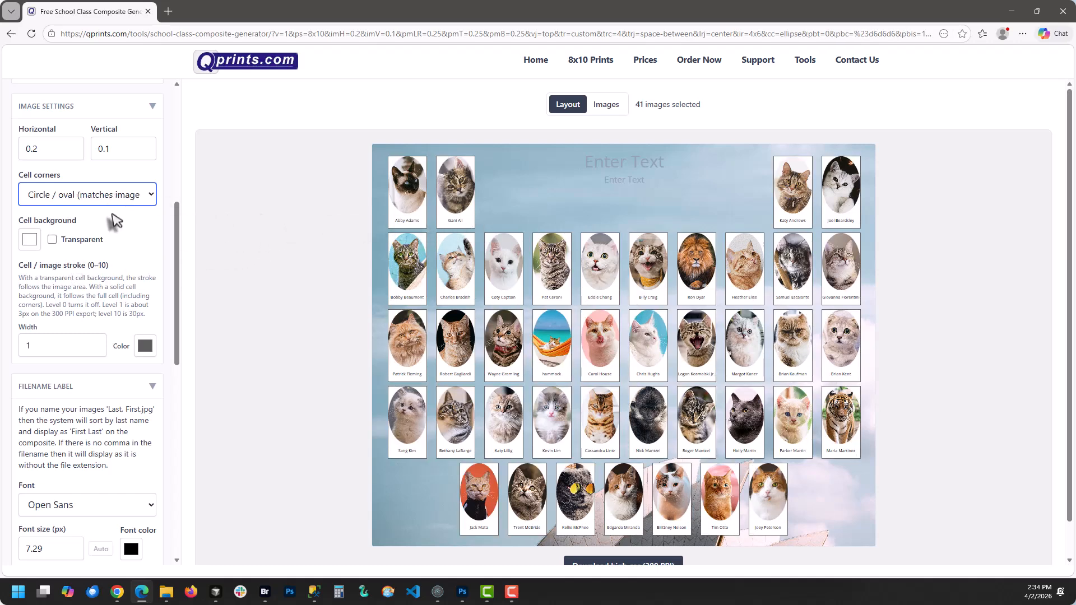
click(54, 240)
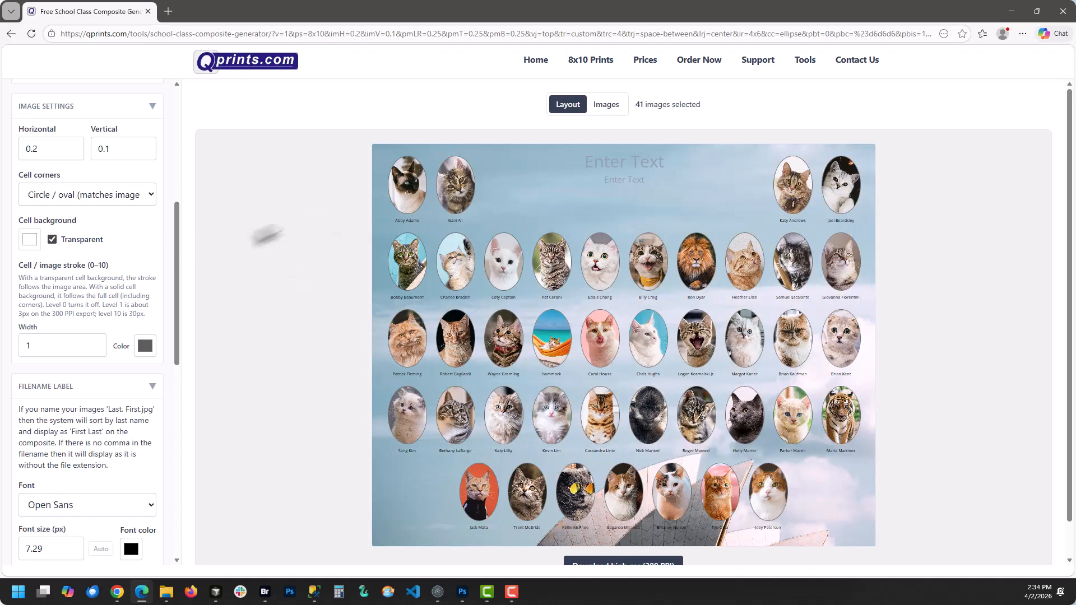
Clear the page background image and set the page background color to white
scroll(5, 207, up, 6)
click(70, 190)
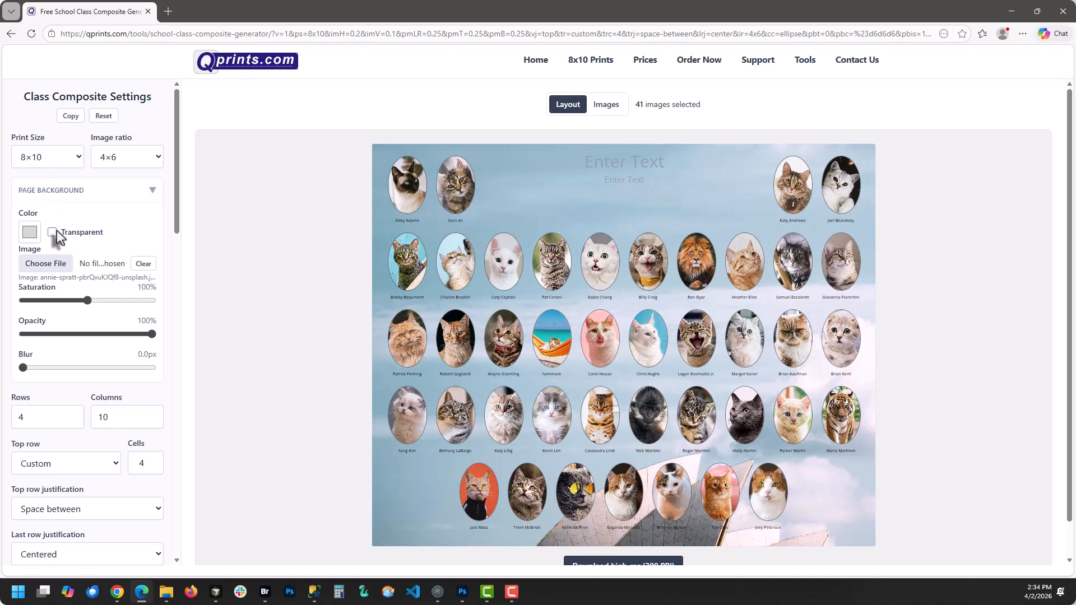
click(144, 264)
click(29, 232)
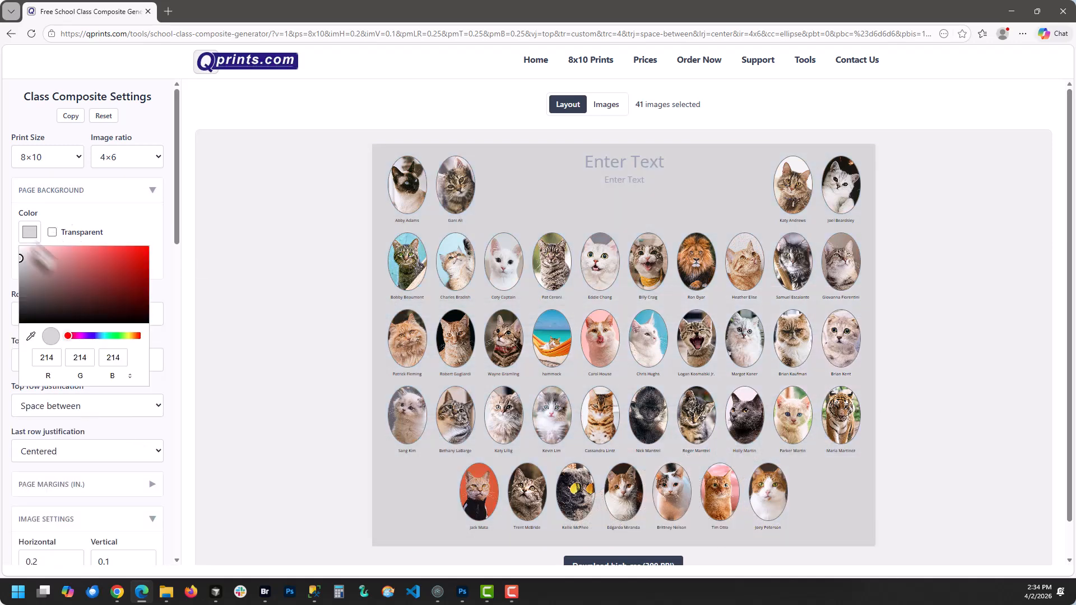
drag(20, 260, 3, 246)
click(116, 211)
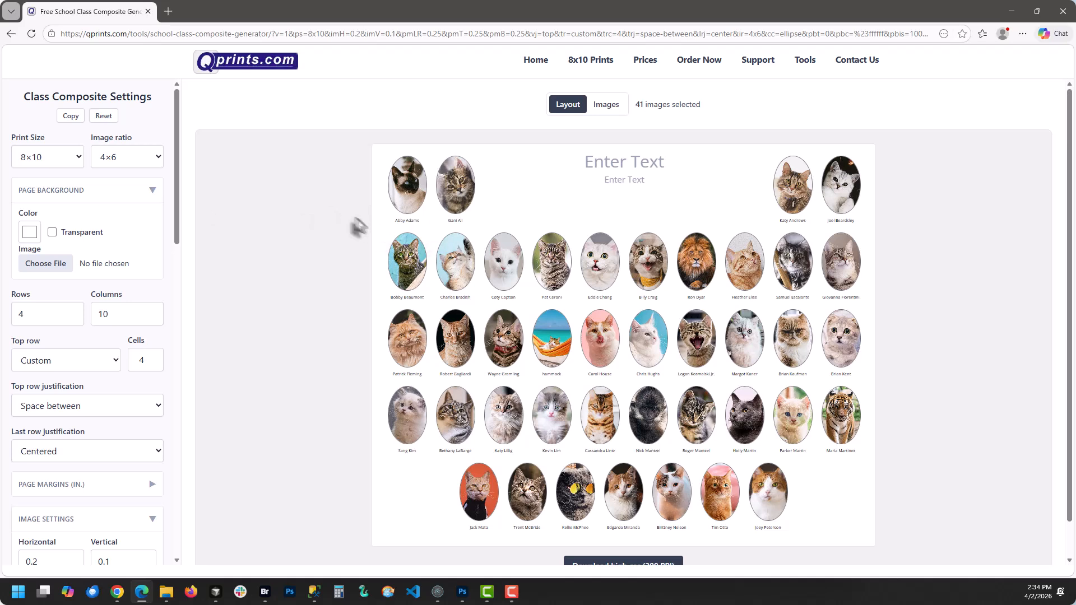
Try thicker cell strokes around the portraits and turn the stroke off by setting its width to 0
scroll(76, 313, down, 7)
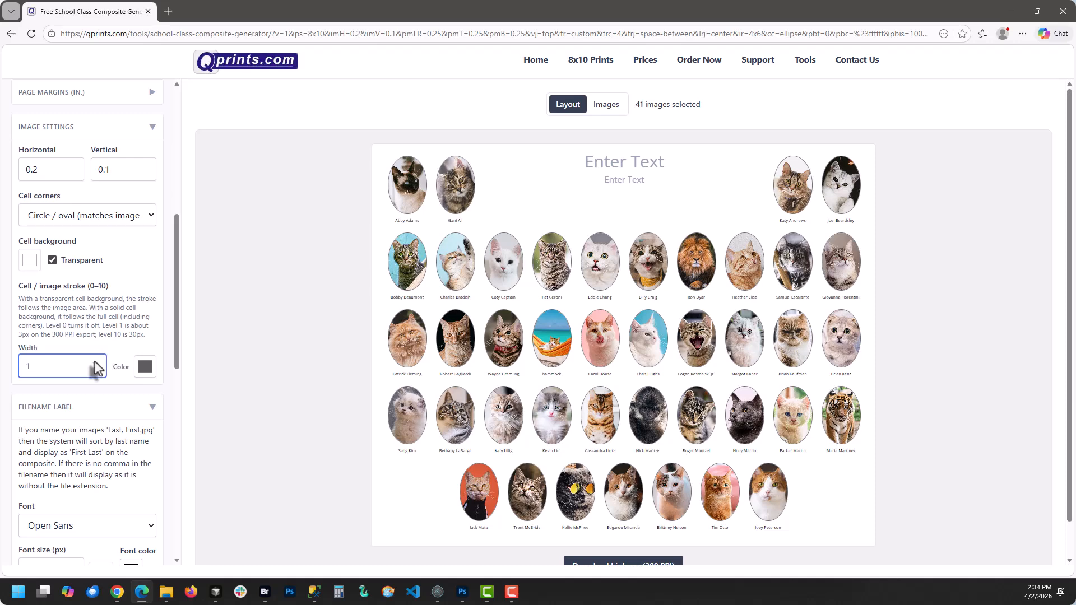
click(94, 362)
click(97, 363)
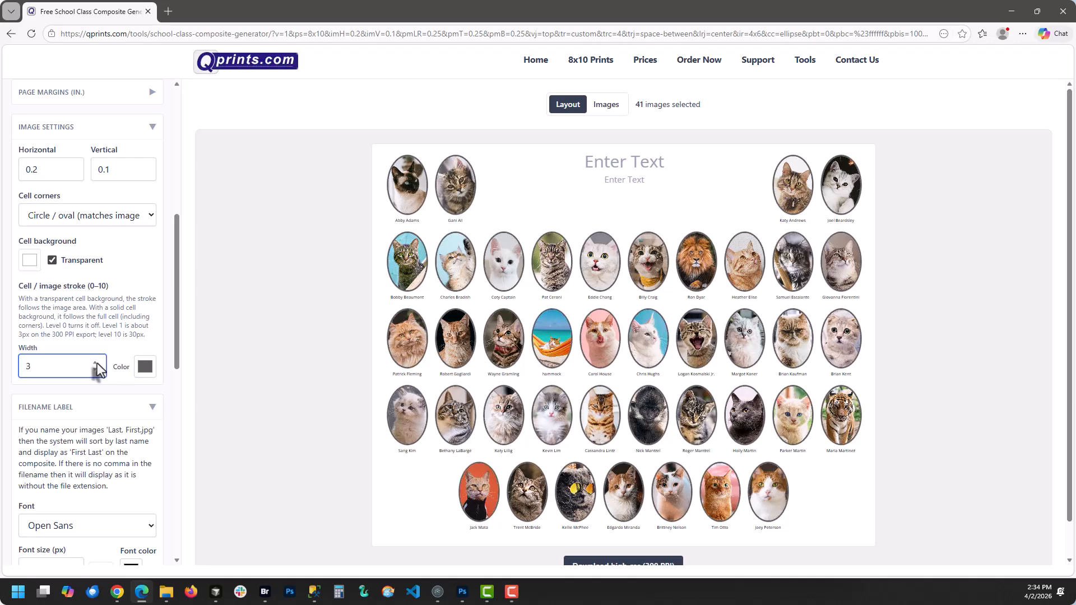
click(96, 363)
click(96, 362)
click(94, 371)
click(95, 371)
click(95, 370)
click(95, 371)
click(95, 370)
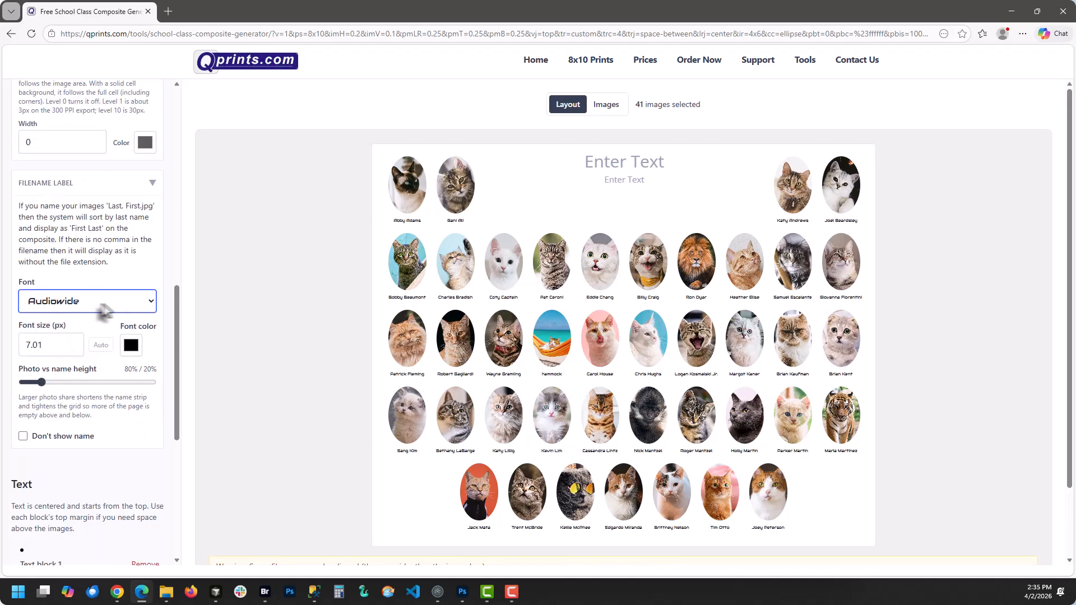
Change the filename label font to Playfair Display and check the labels in the layout preview
click(106, 304)
click(83, 238)
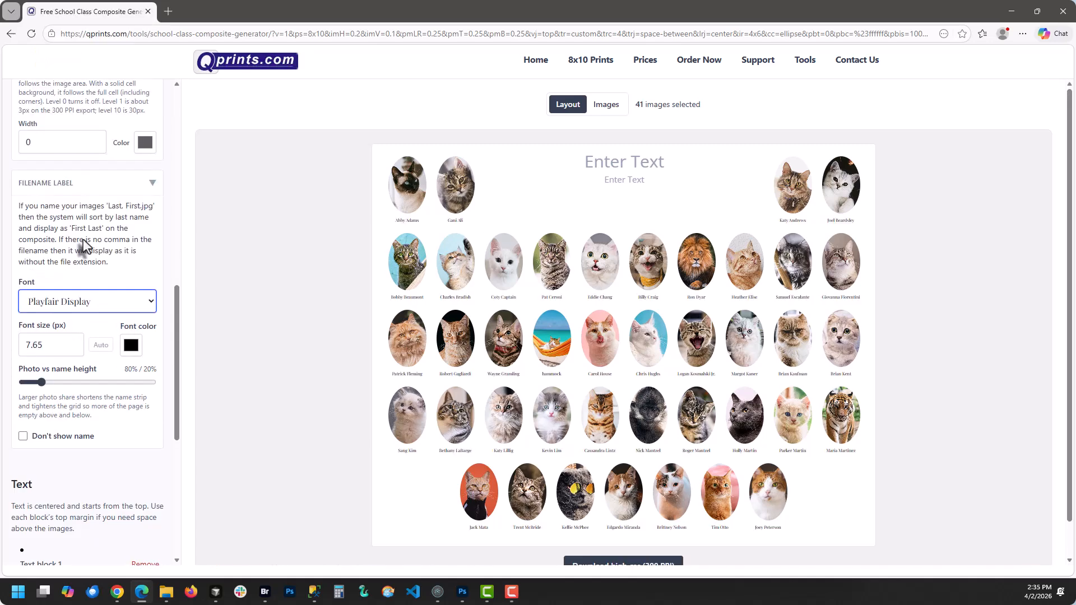
scroll(331, 308, down, 1)
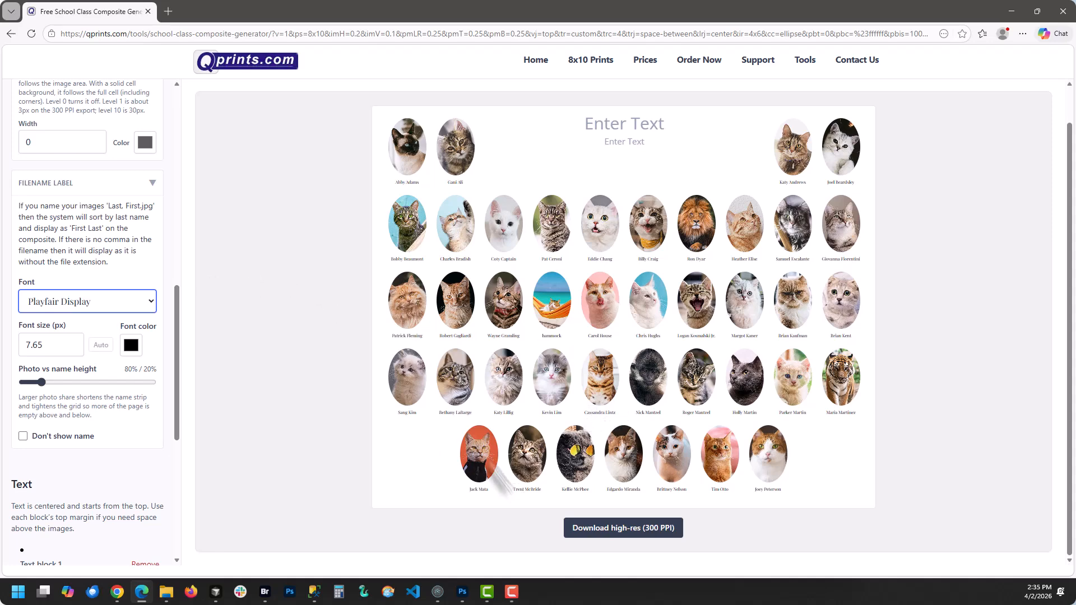
Reset the class composite settings to their defaults
scroll(89, 261, up, 5)
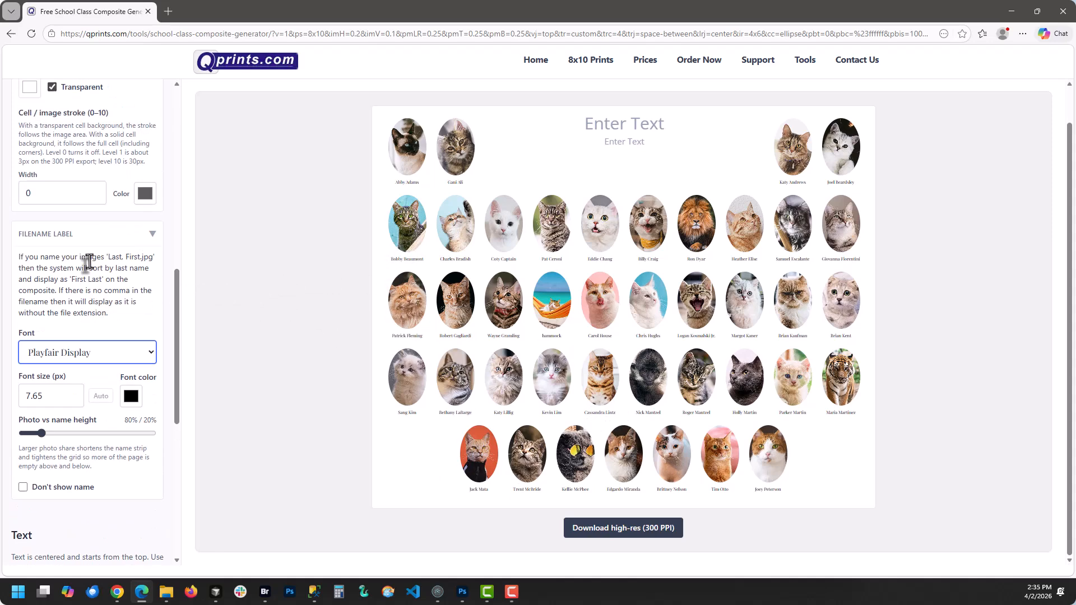
scroll(90, 260, up, 2)
click(104, 116)
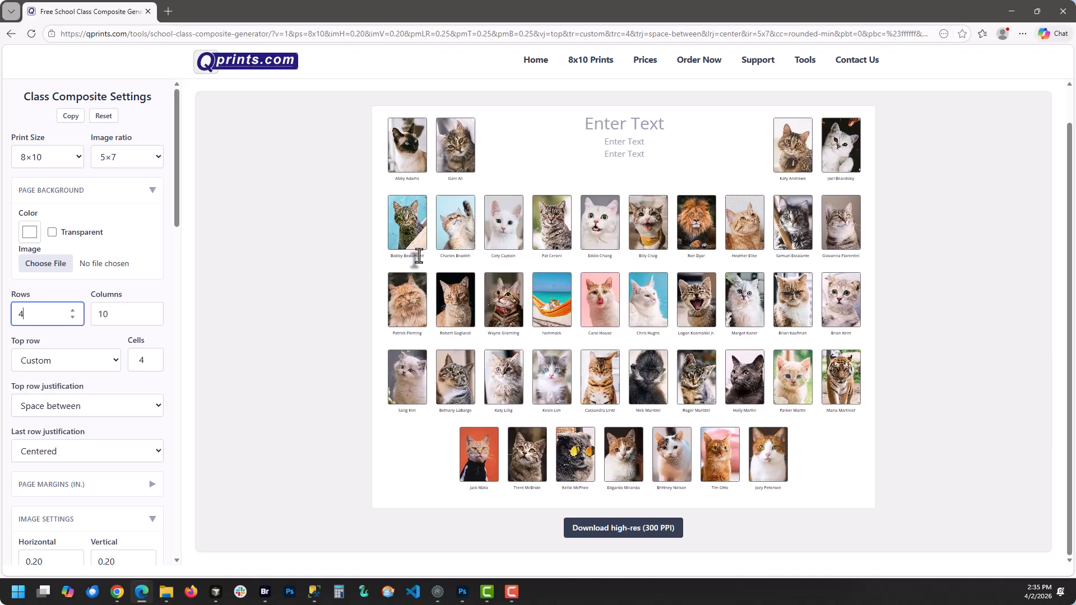
Increase the filename label font size to 8 px and check the preview for clipped names
scroll(104, 299, down, 7)
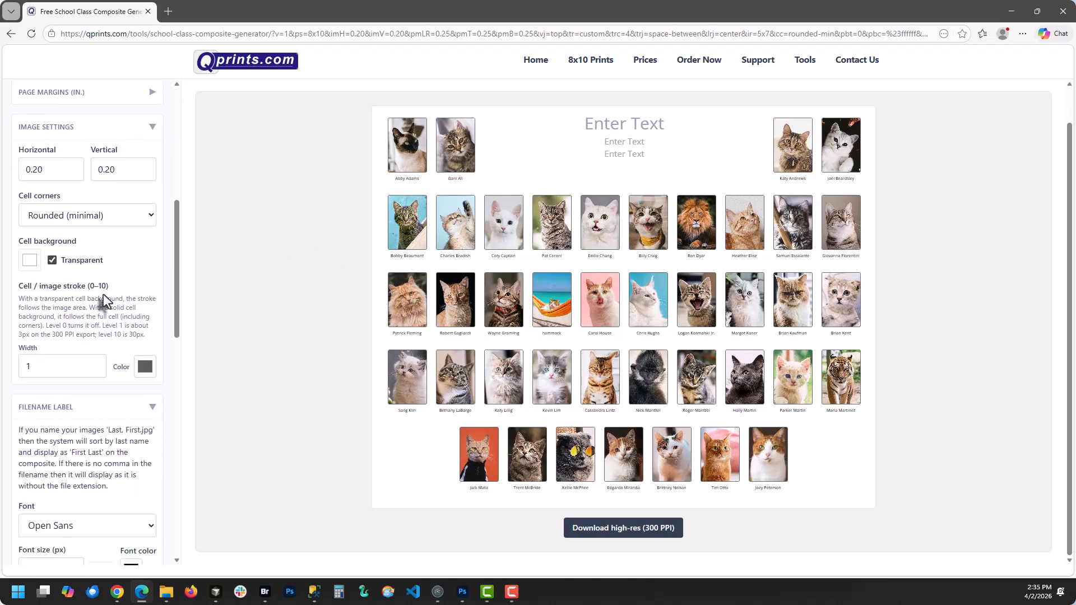
scroll(103, 297, down, 5)
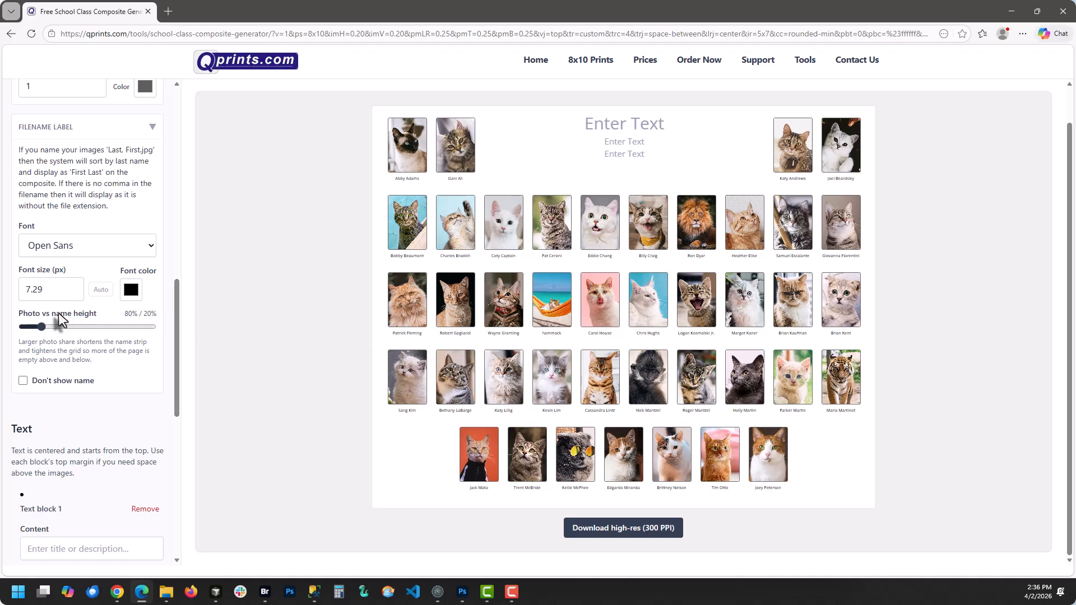
click(73, 287)
click(72, 287)
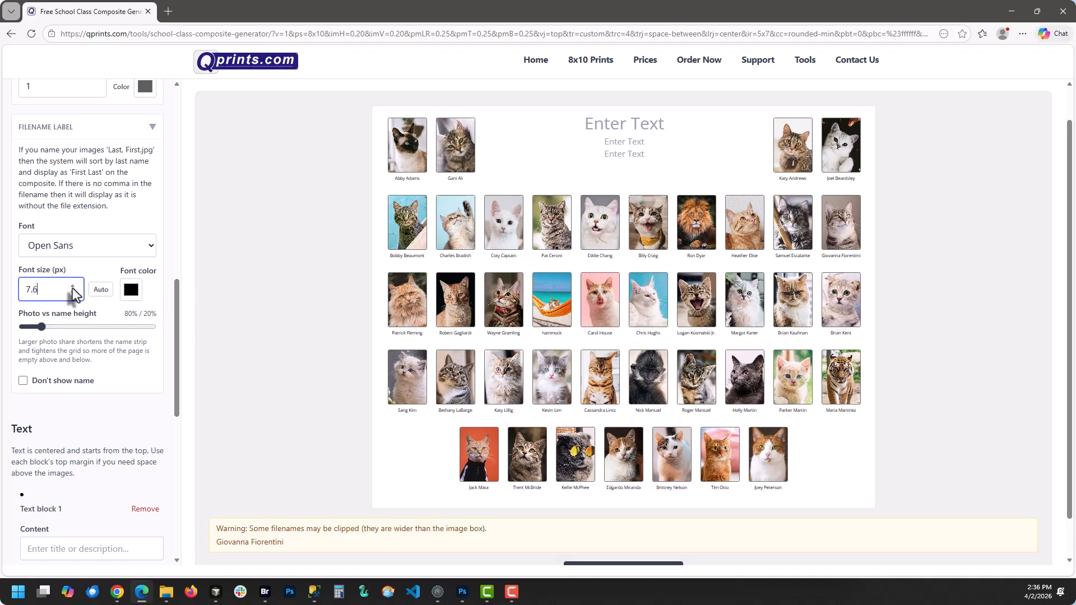
click(72, 287)
click(72, 287)
scroll(274, 392, down, 1)
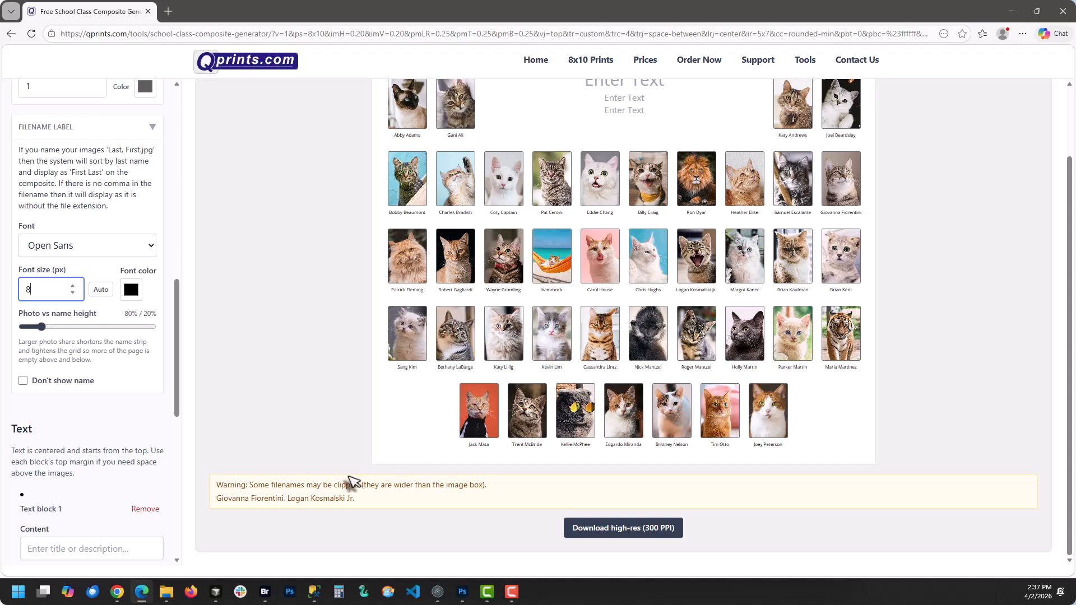
Try a solid cell background behind the portraits and names, and make it transparent again
scroll(101, 276, up, 5)
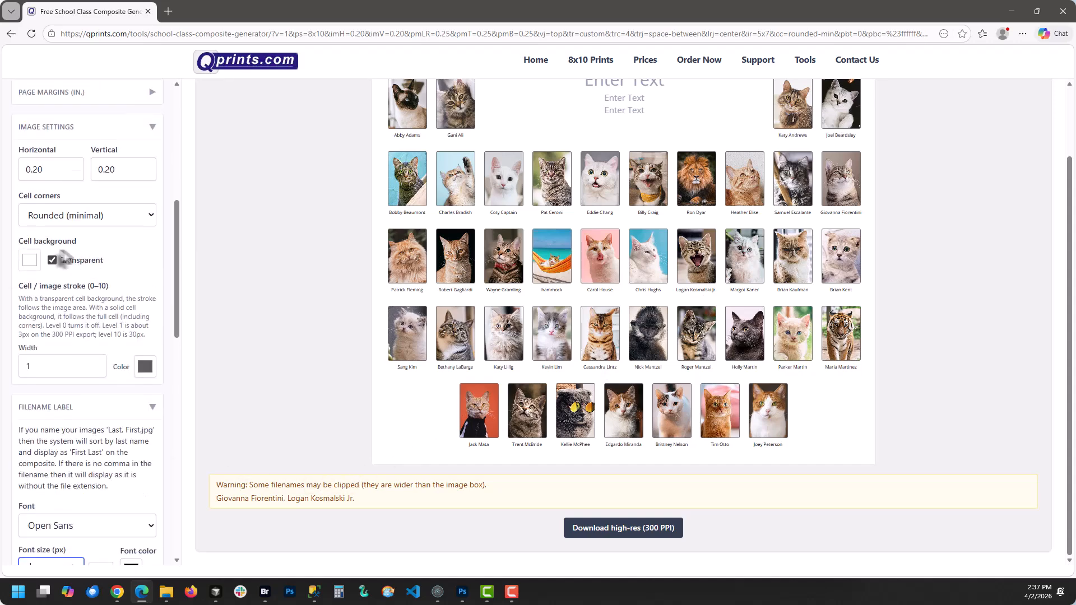
click(52, 261)
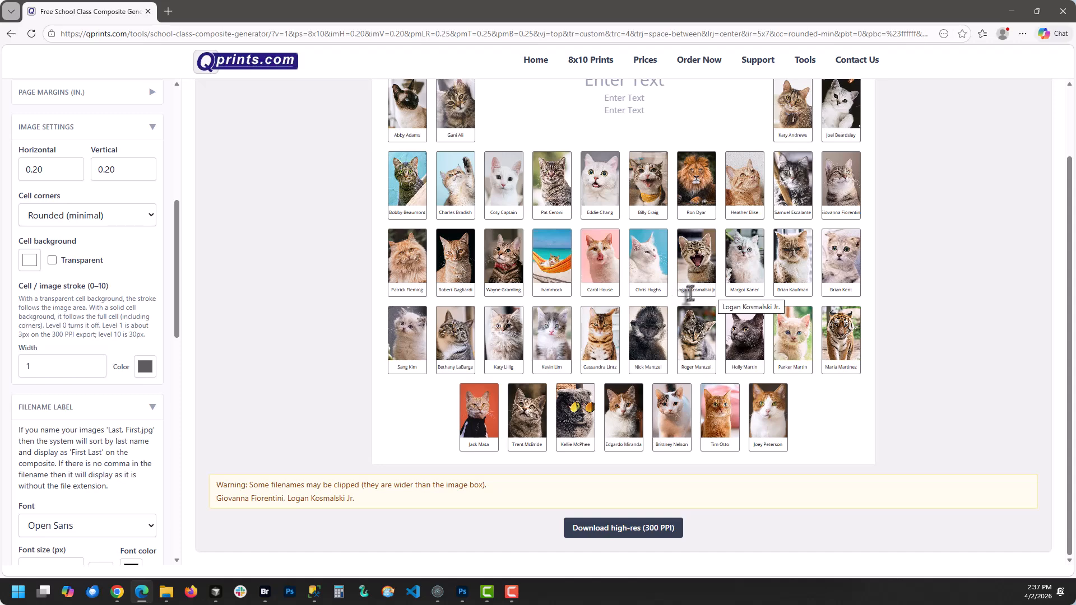
click(52, 260)
Try enlarging the filename label font size to 11.6 px
scroll(93, 362, down, 6)
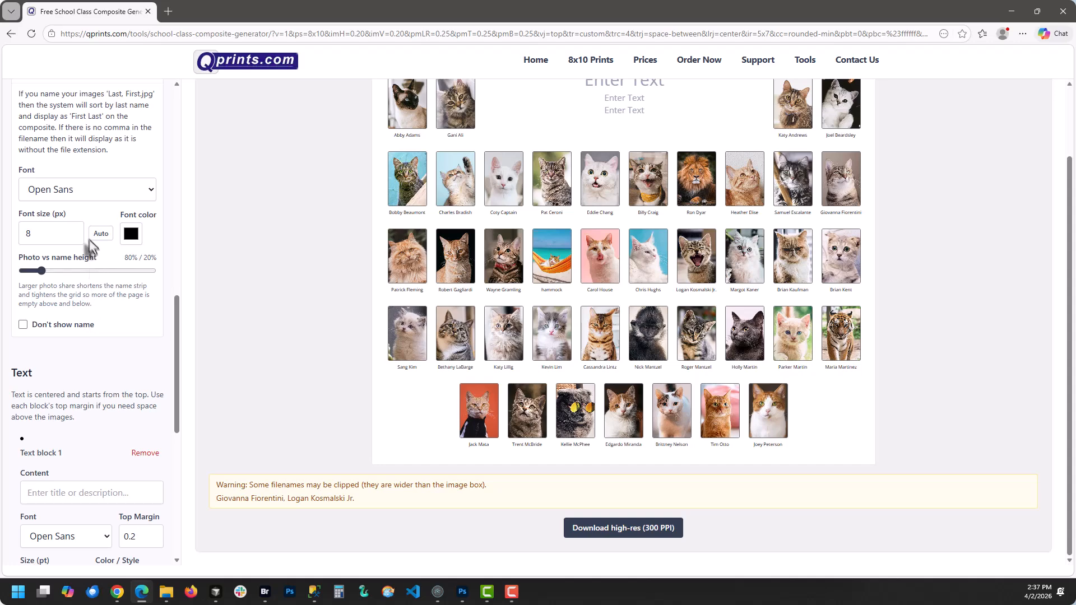
click(72, 231)
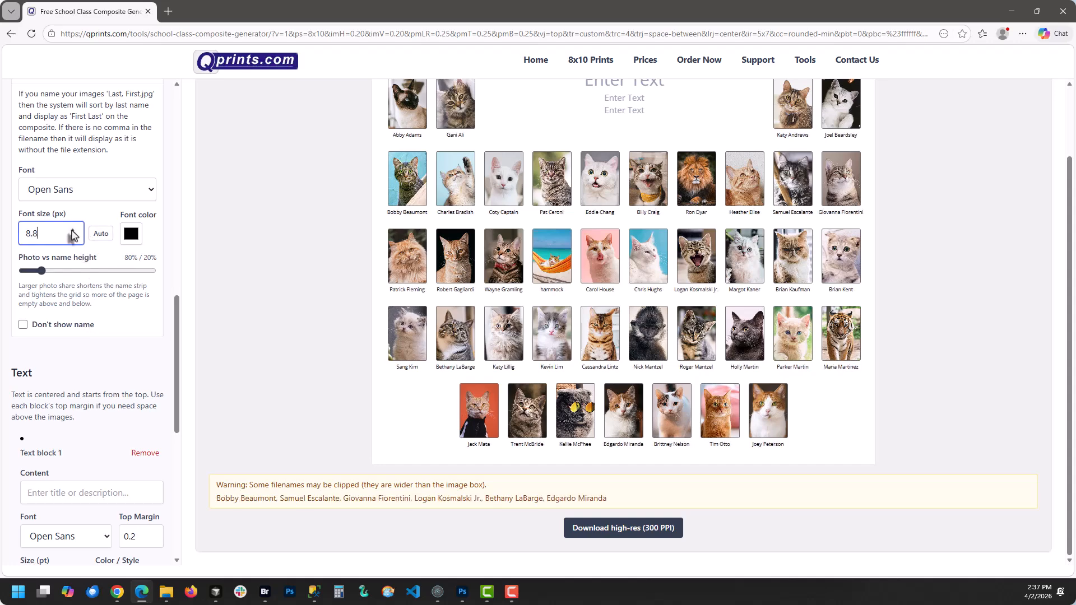
click(73, 231)
click(72, 231)
click(73, 231)
click(72, 230)
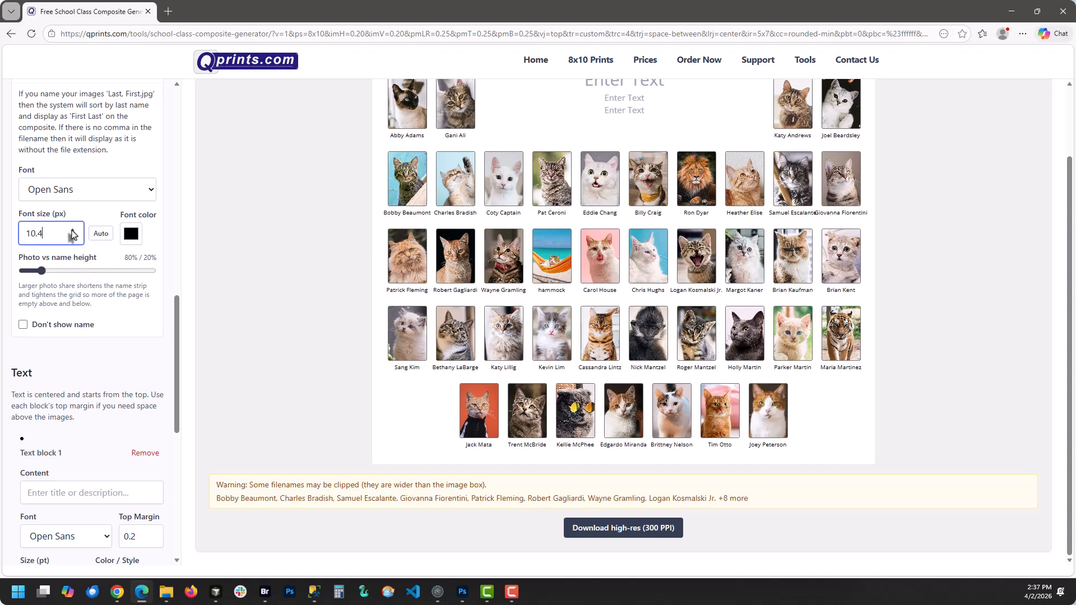
click(72, 231)
click(72, 230)
click(72, 231)
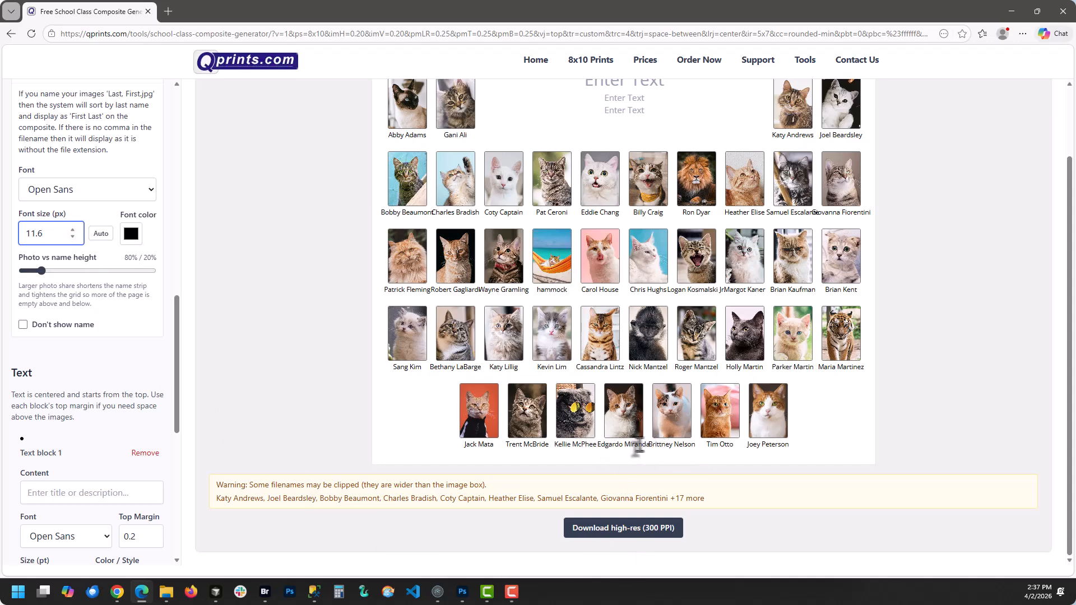
Reduce the filename label font size to 9.8 px so that neighbouring names overlap less
click(73, 236)
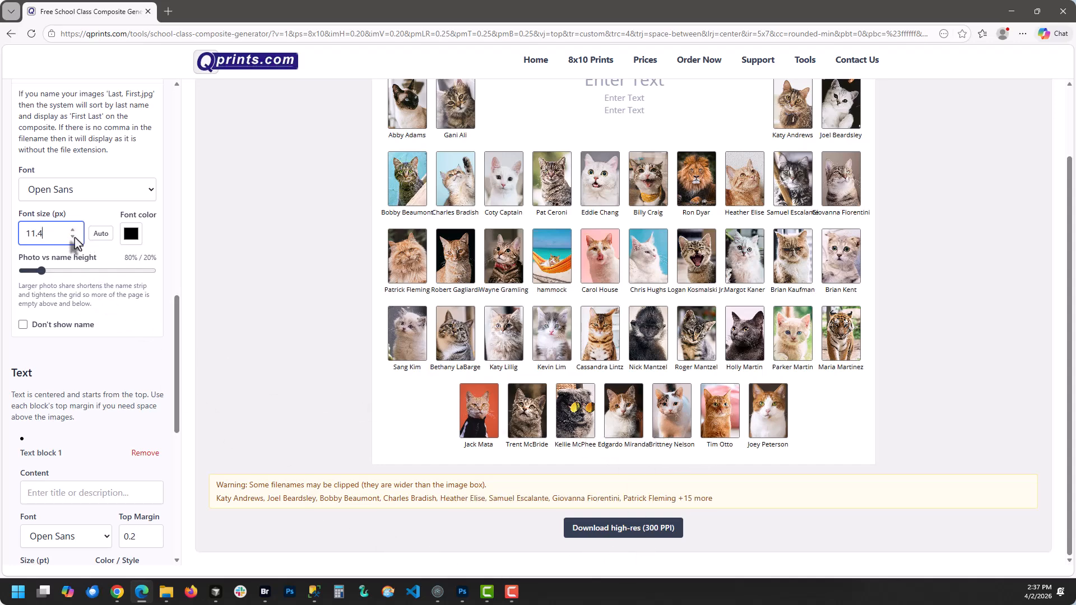
click(73, 237)
click(73, 237)
click(73, 237)
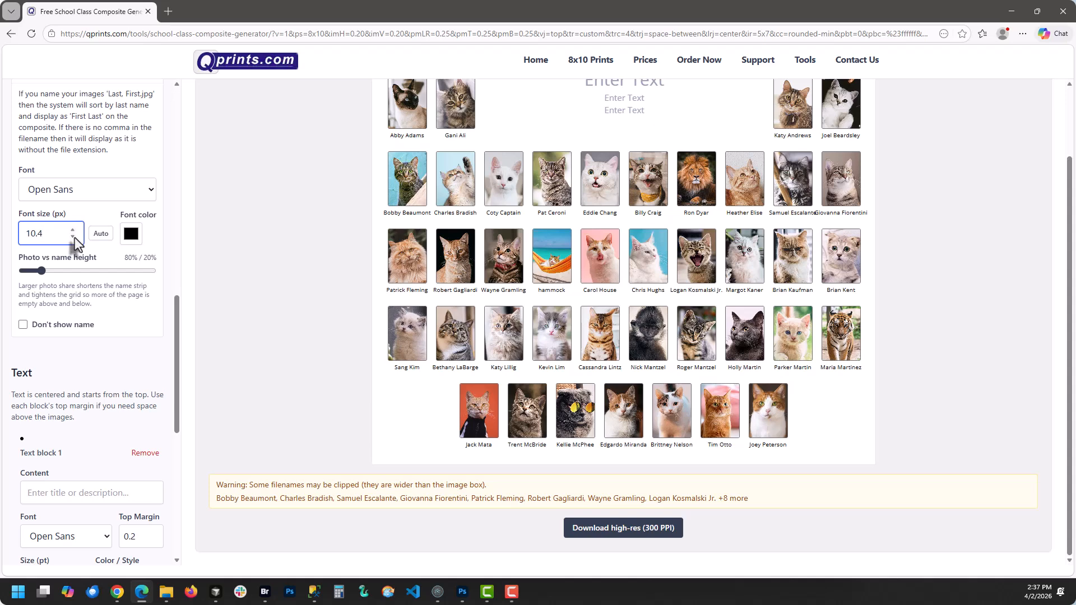
click(72, 236)
click(73, 236)
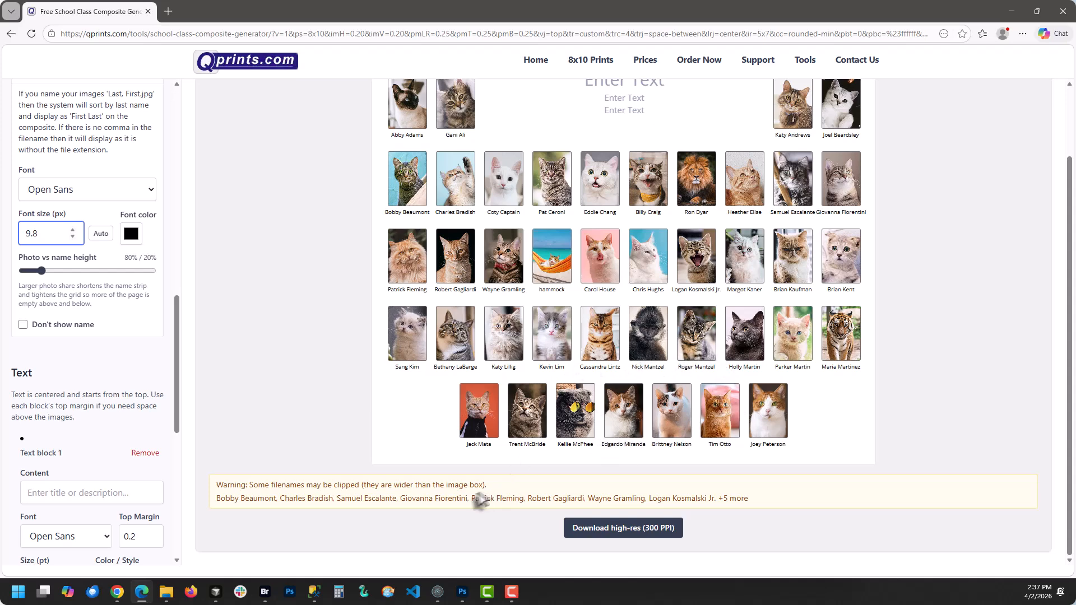
Try a grid of 9 columns, check the layout, and set the columns back to 10
scroll(60, 266, up, 12)
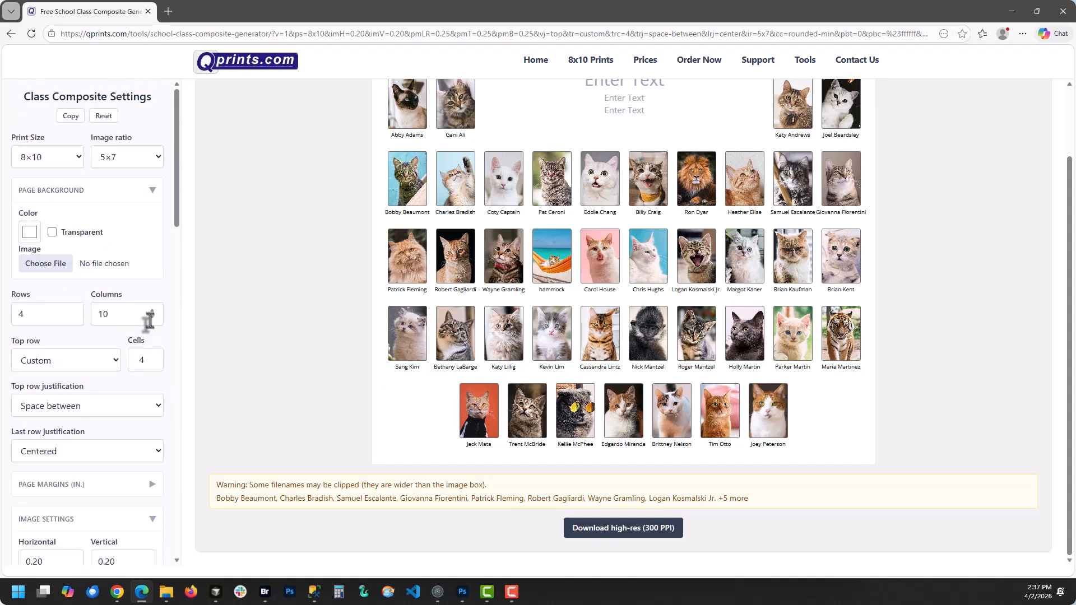
click(152, 316)
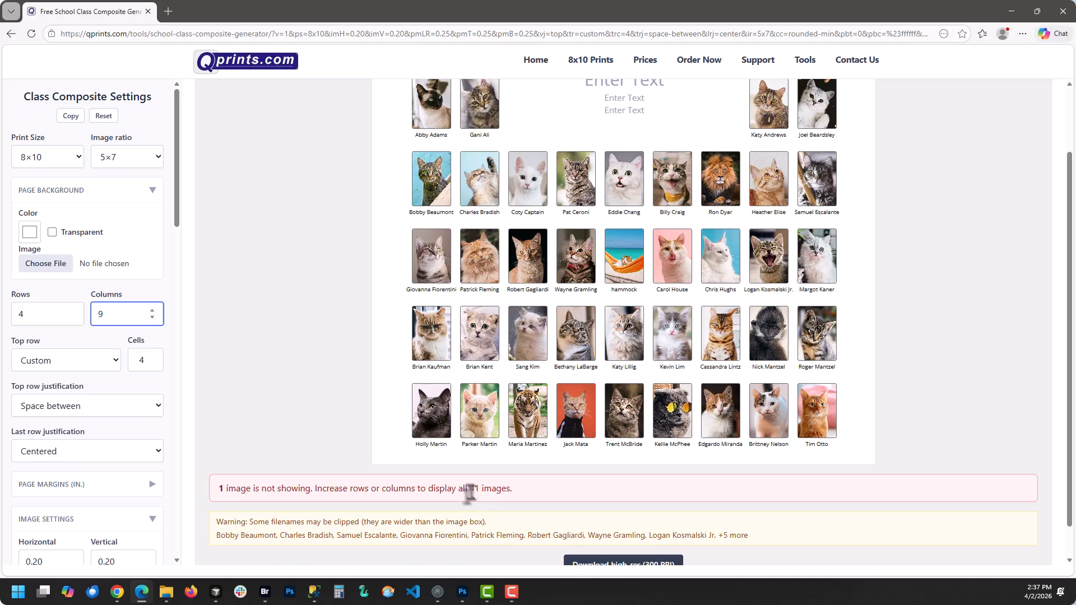
scroll(280, 350, up, 2)
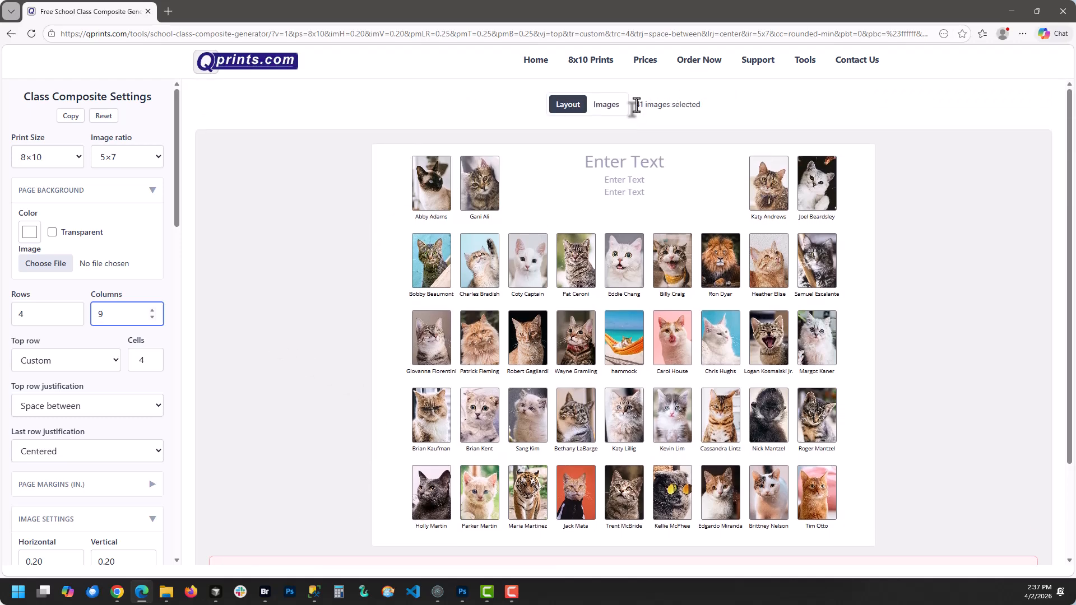
key(BackSpace)
text(10)
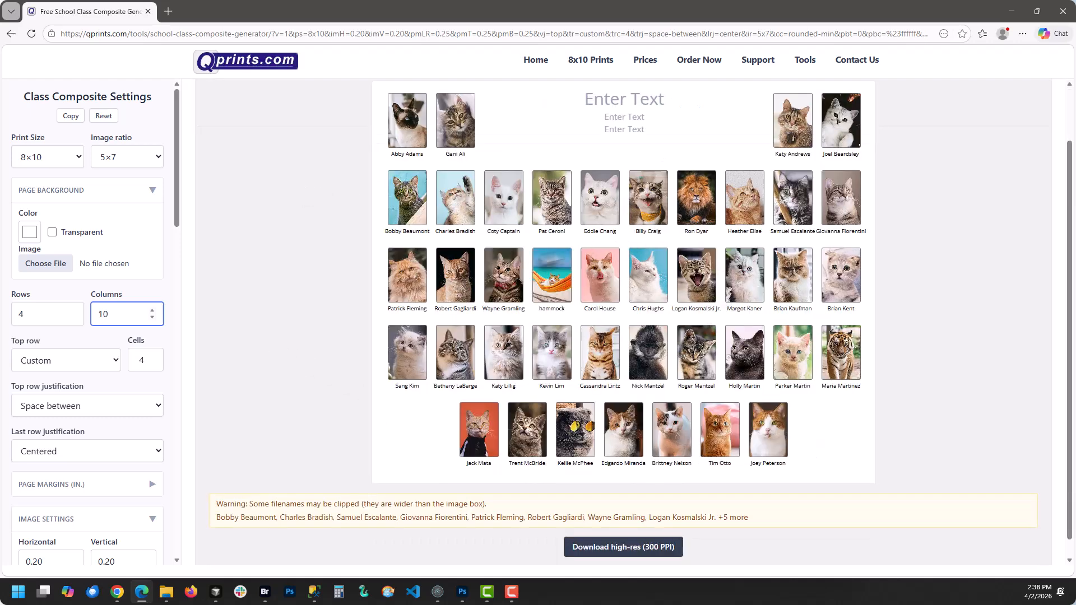
Enter "La Mesa Dale Elemenatary" as the title in the first text block above the portraits
click(605, 161)
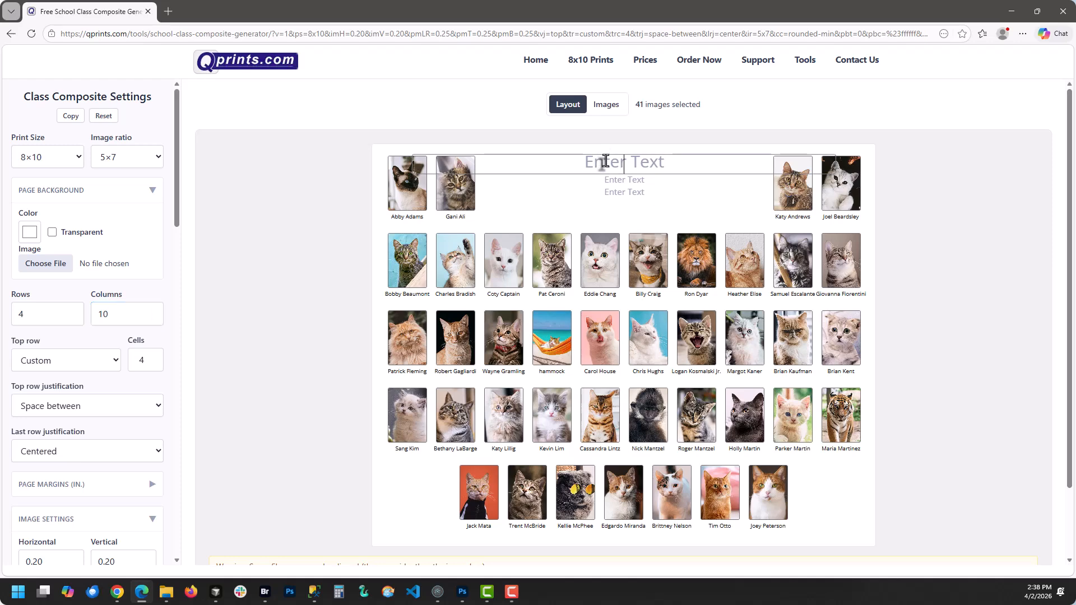
click(260, 188)
scroll(56, 308, down, 2)
scroll(82, 338, down, 20)
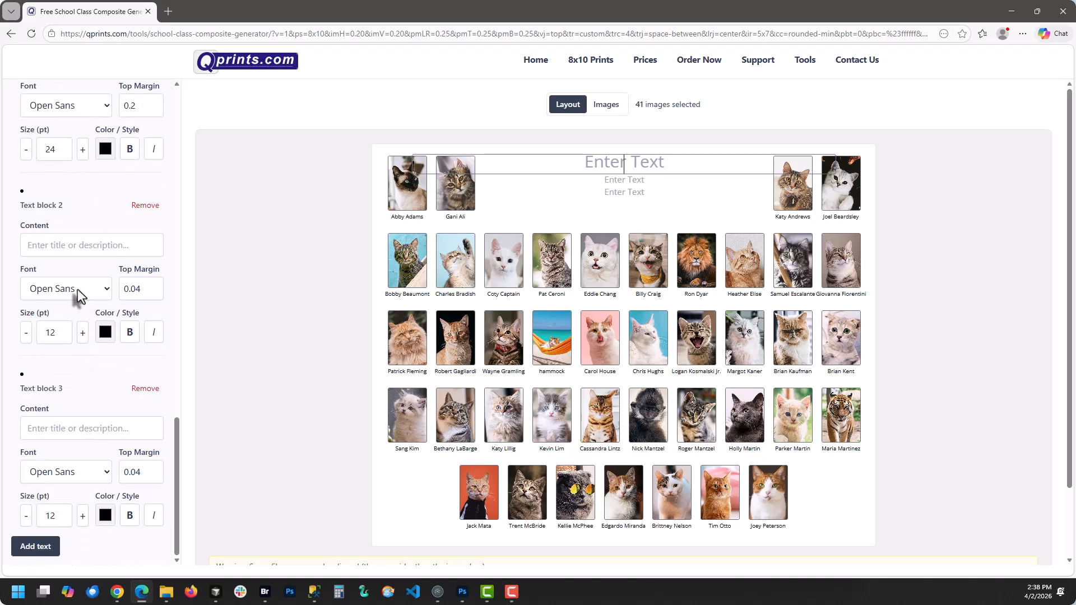
scroll(78, 290, up, 6)
scroll(77, 294, up, 1)
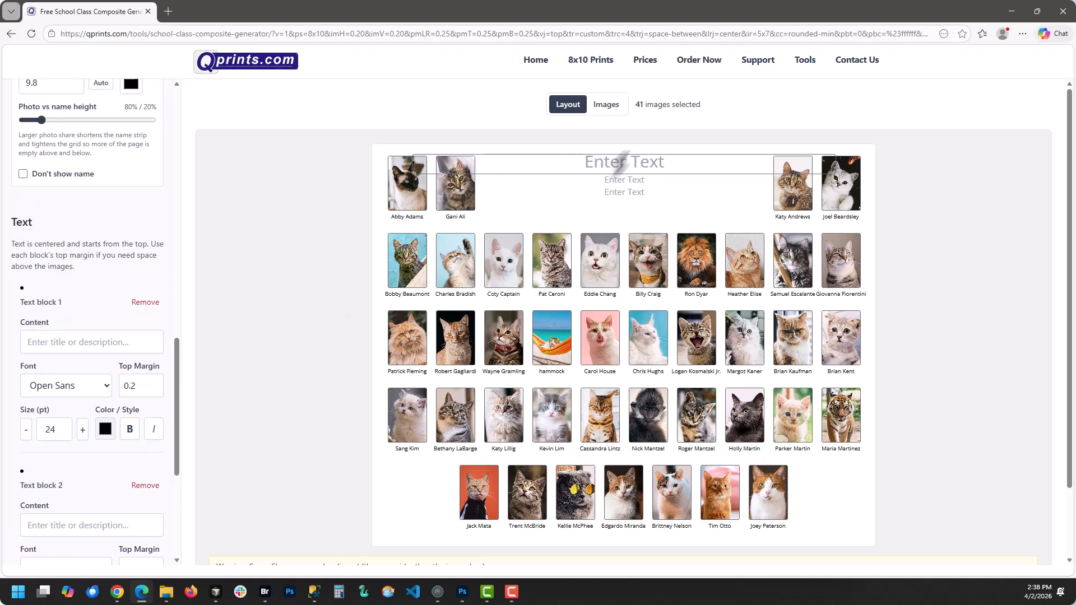
click(628, 159)
text(La Mesa Dale Elemenatary)
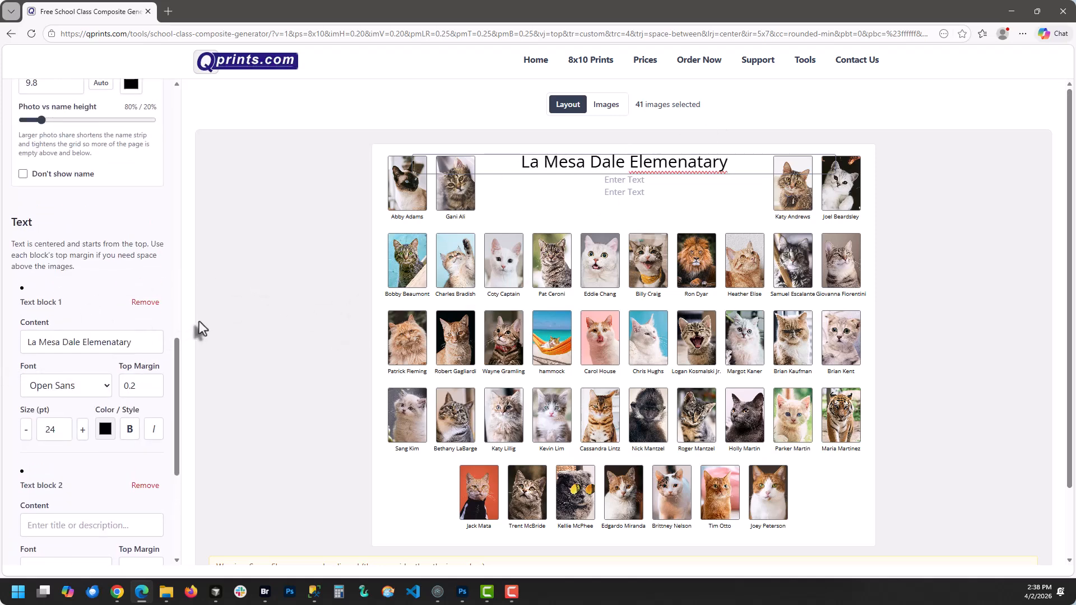
click(142, 340)
click(113, 311)
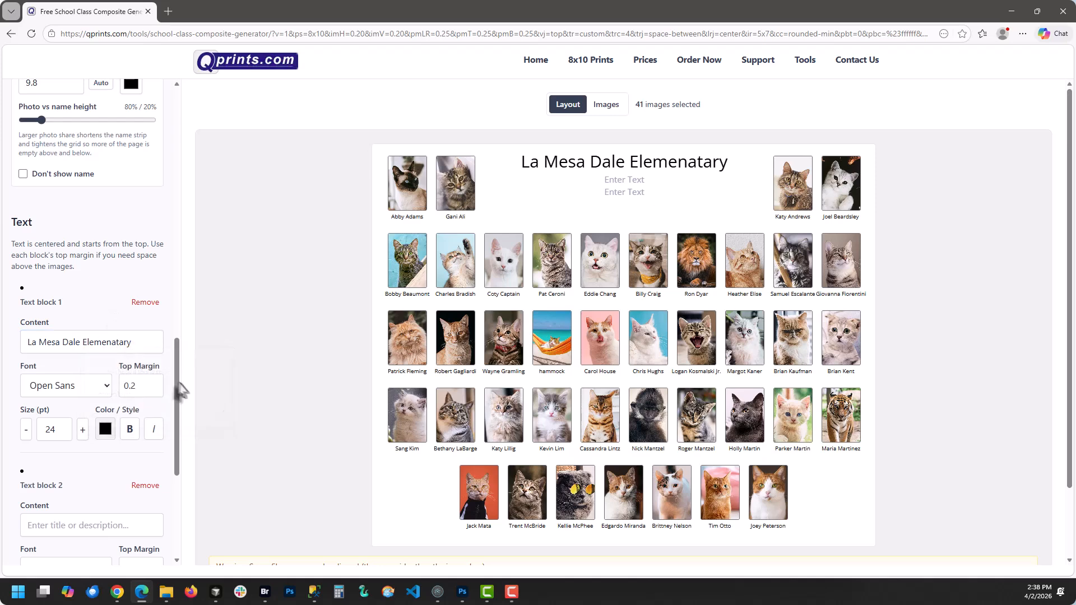
Format the title as bold italic in the Shadows Into Light font with a top margin of 0.38
click(156, 384)
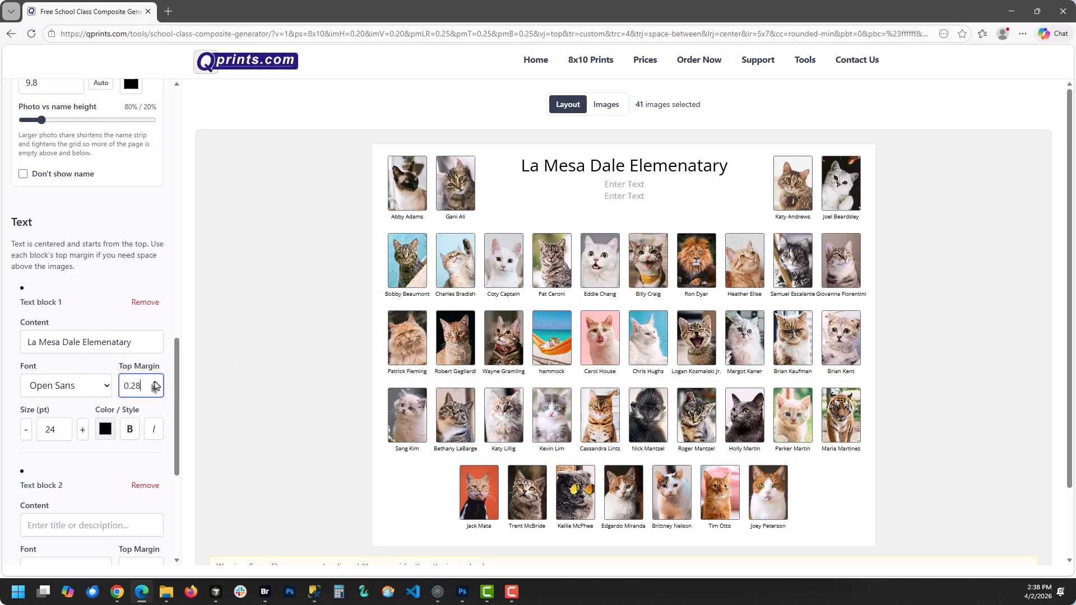
click(156, 383)
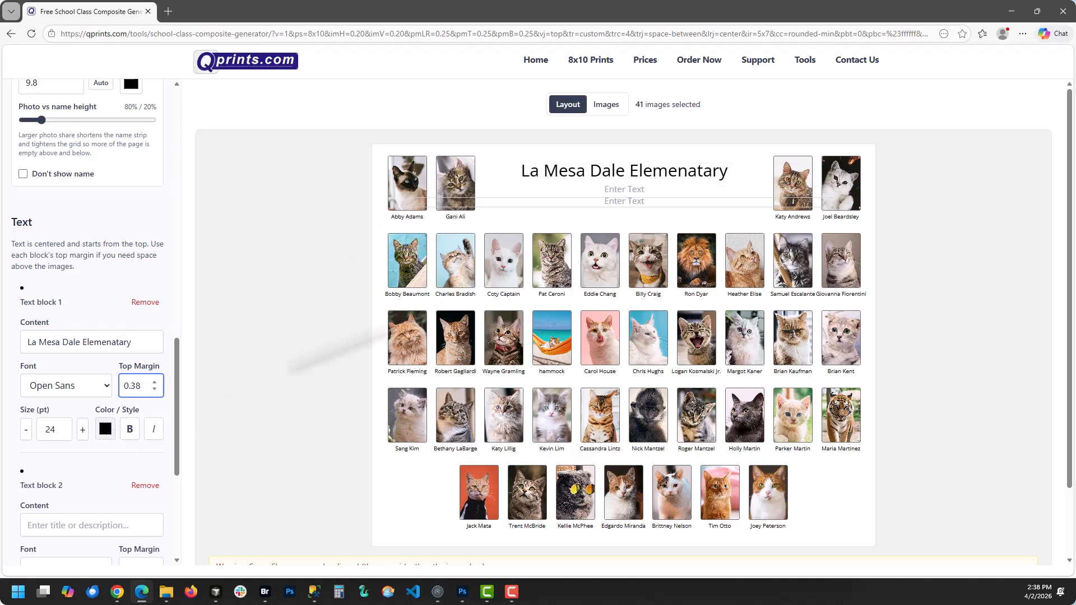
click(129, 429)
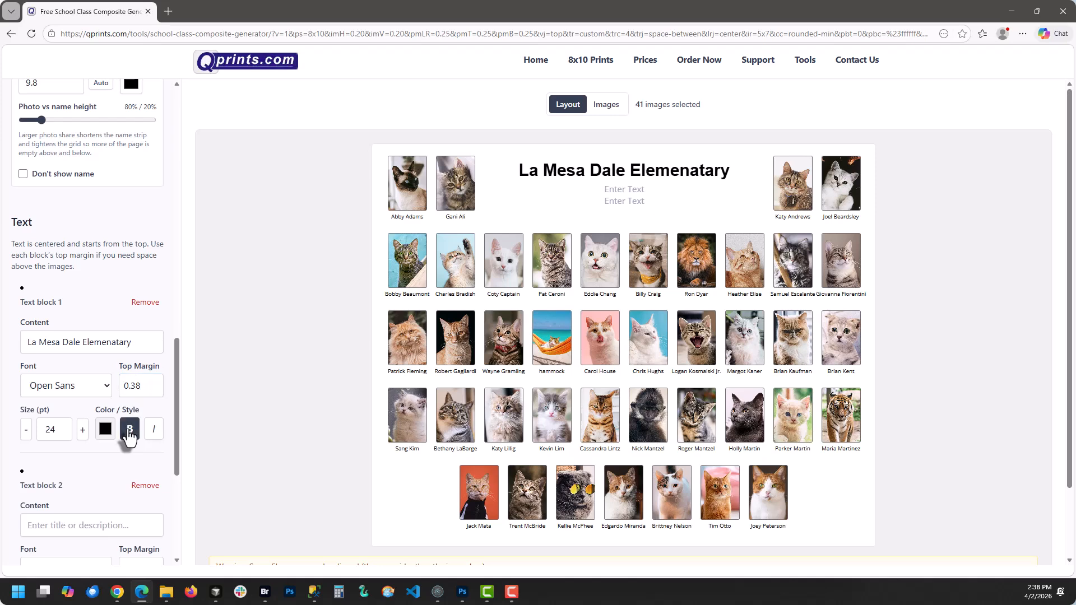
click(154, 430)
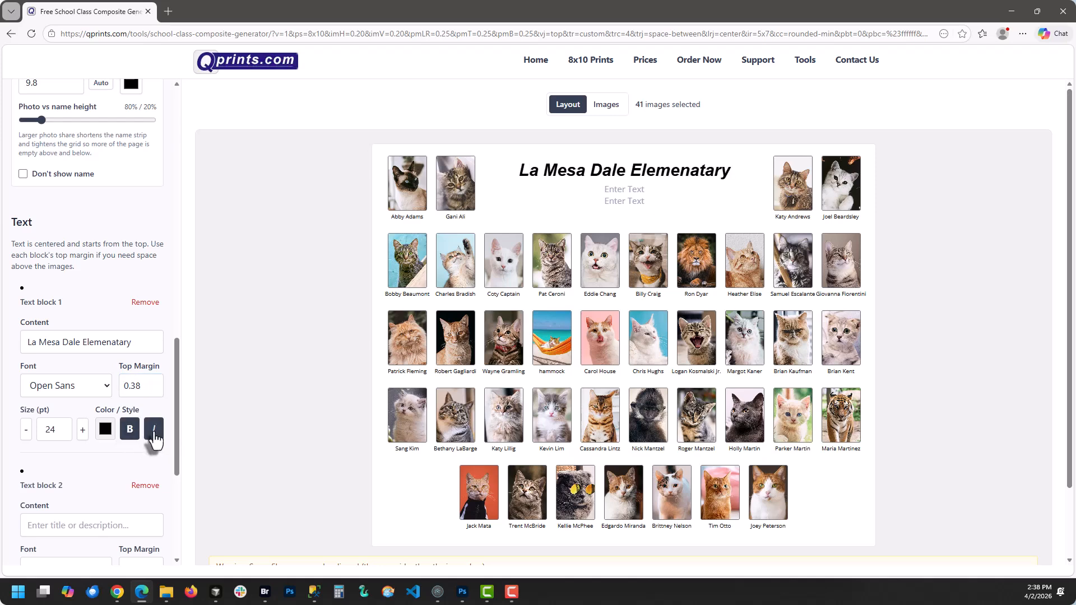
click(106, 385)
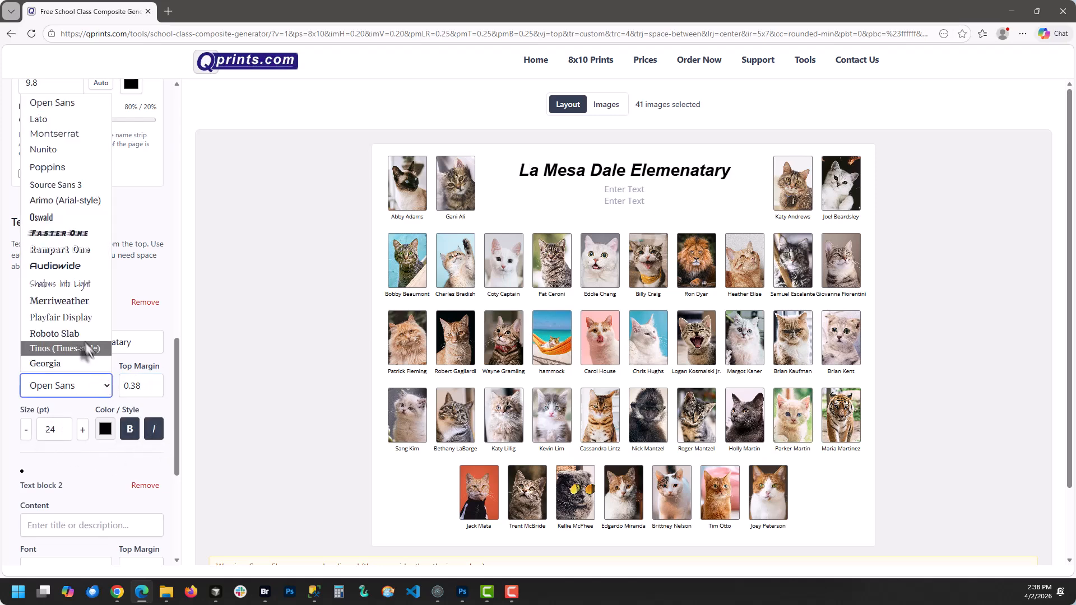
click(74, 287)
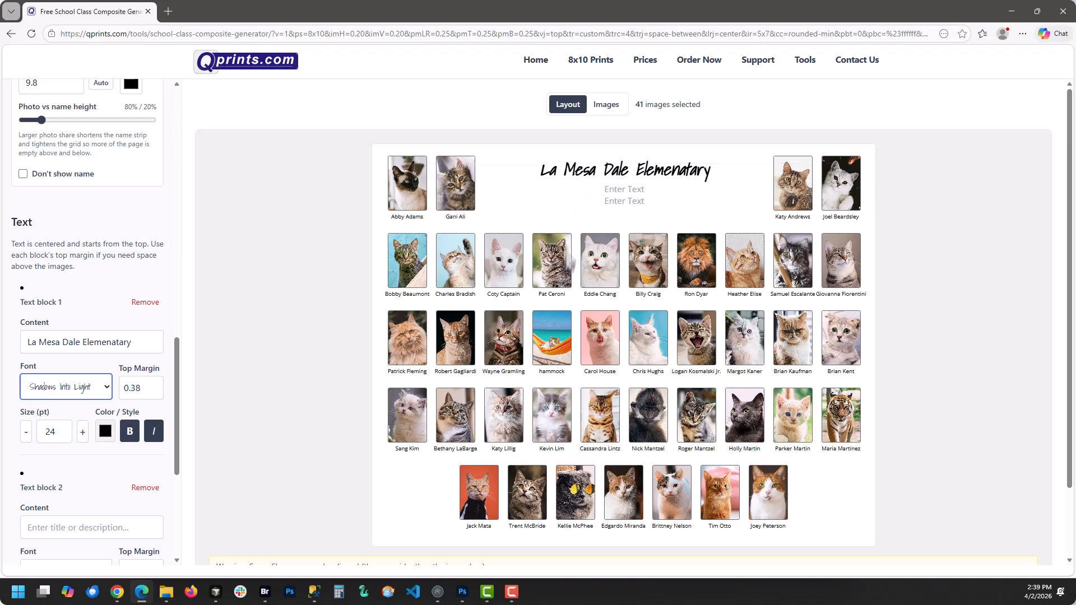
Download the composite as a high-res 300 PPI image and open the downloaded PNG
scroll(567, 269, down, 2)
scroll(570, 274, up, 2)
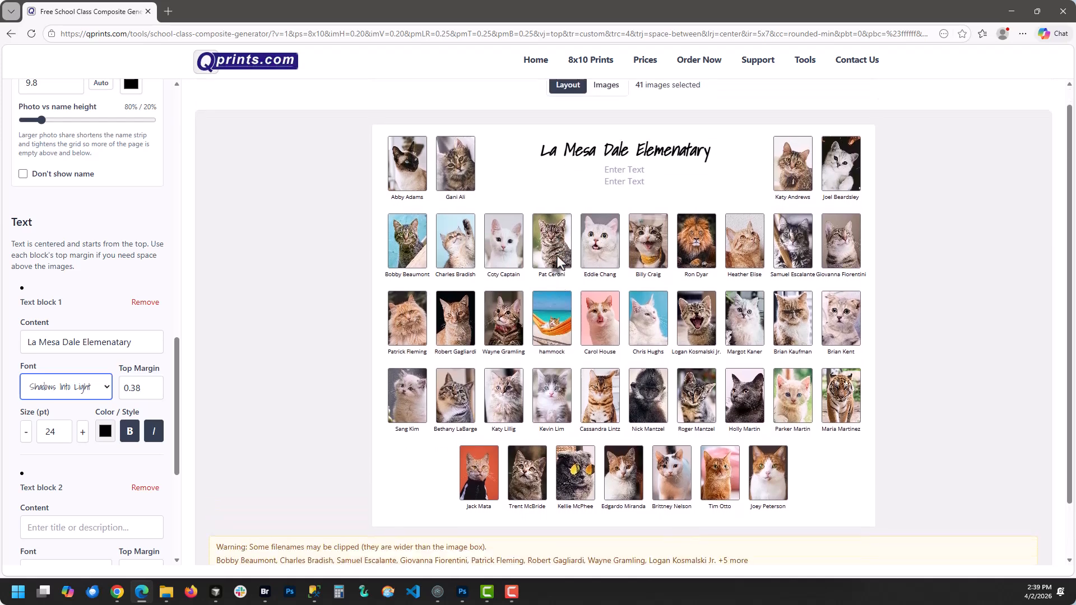
scroll(583, 292, down, 2)
click(611, 530)
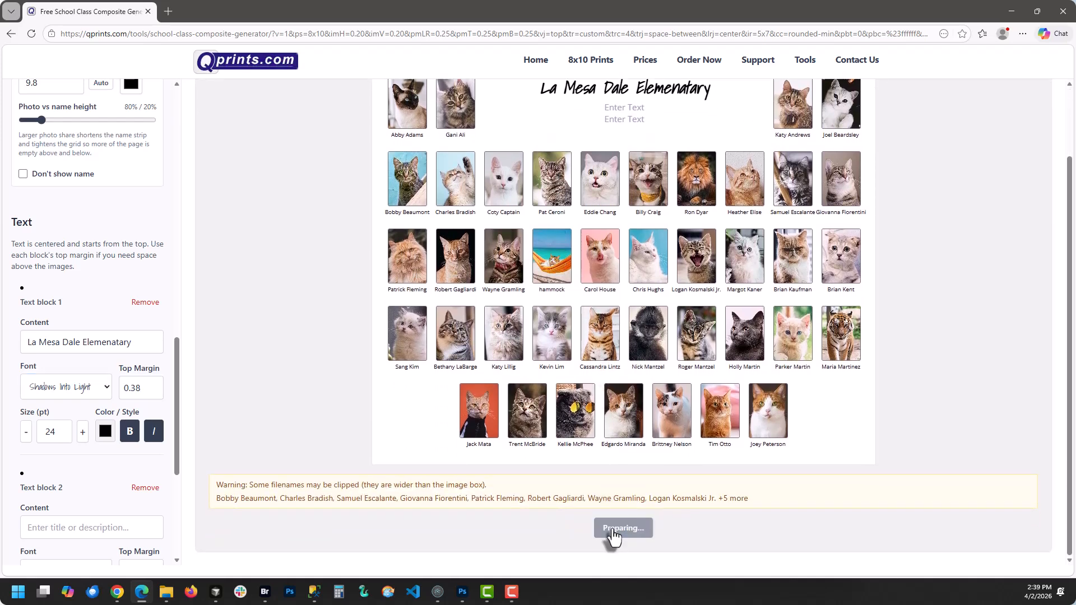
click(853, 94)
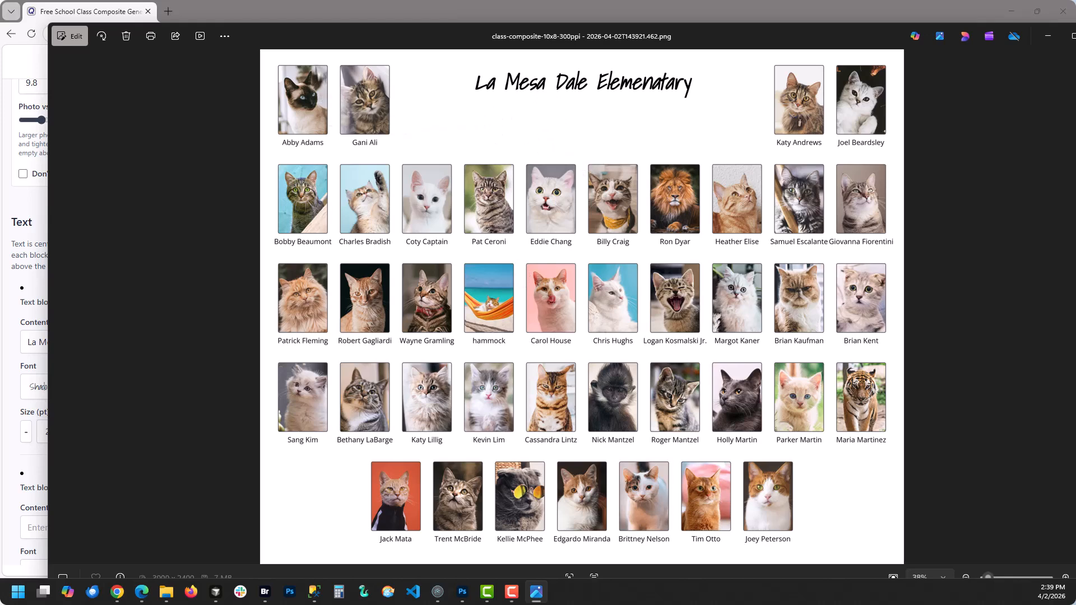
Compare the exported composite image with the on-page layout, then close the image viewer
drag(314, 33, 314, 229)
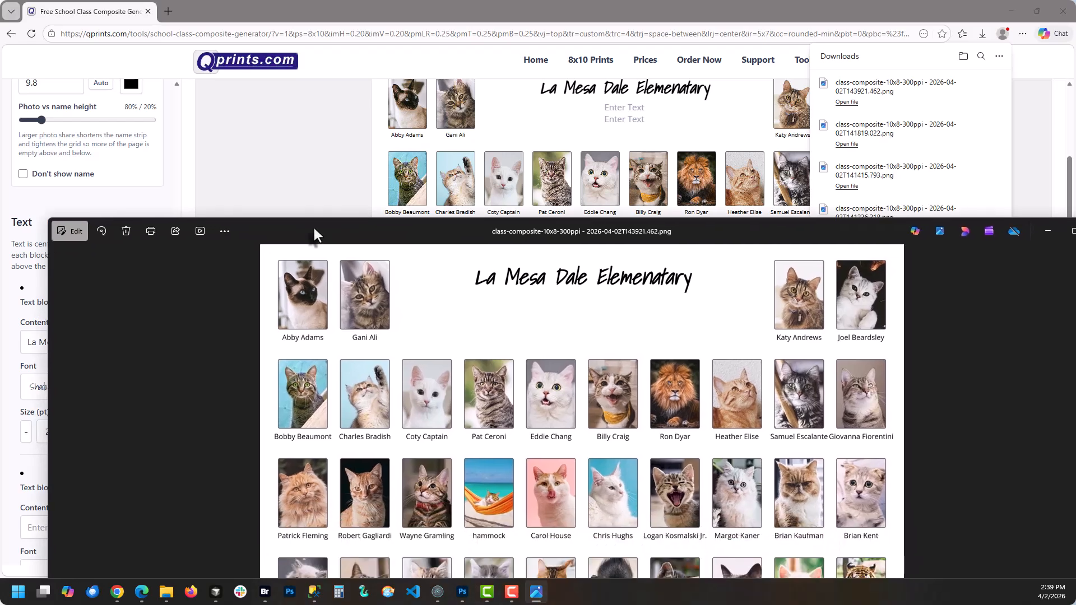
click(308, 150)
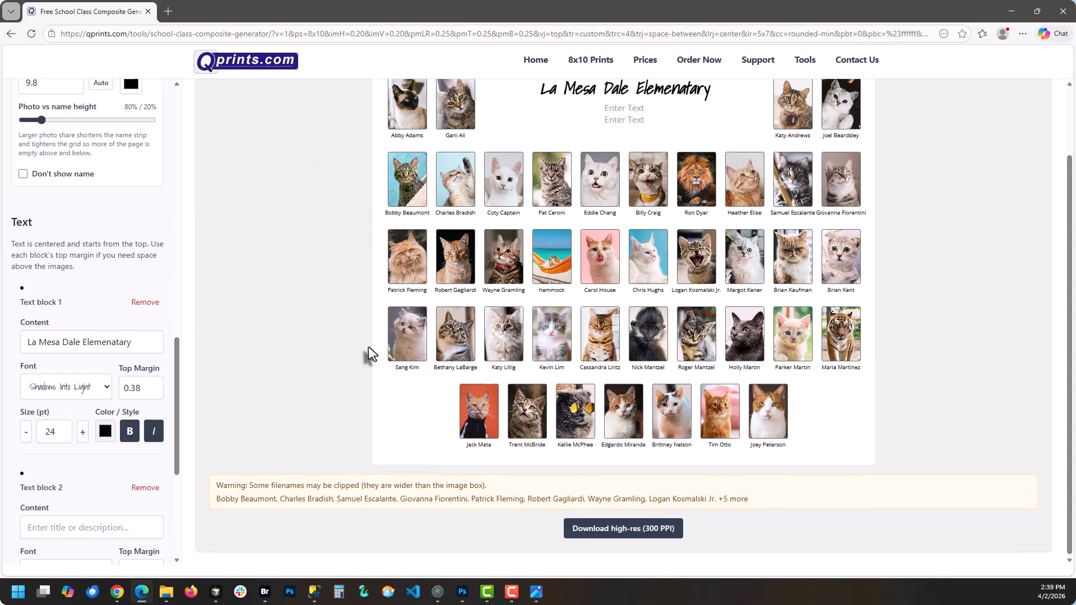
scroll(368, 355, up, 2)
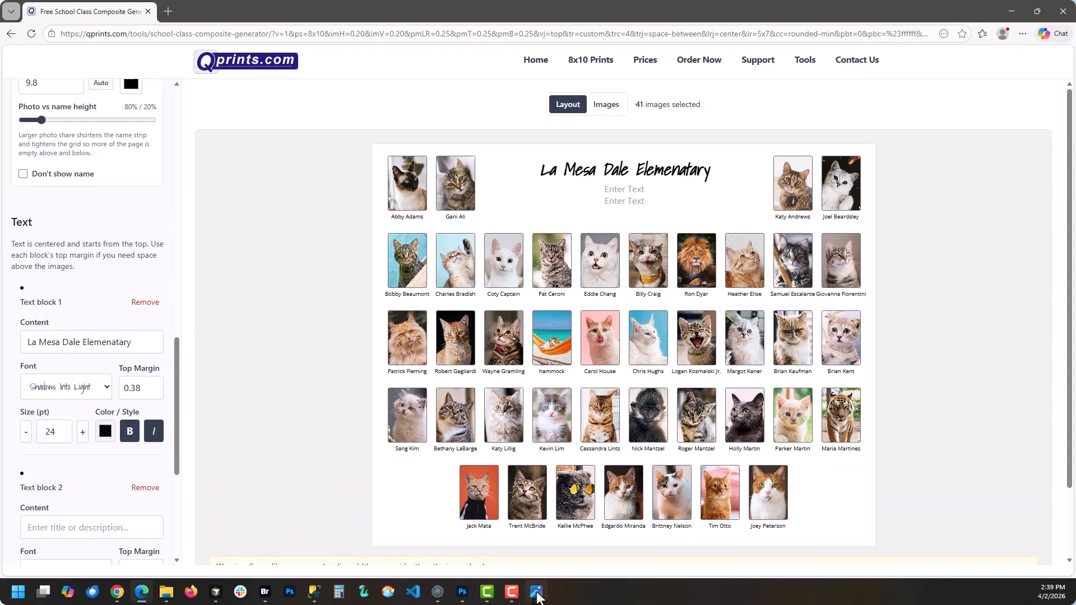
click(537, 592)
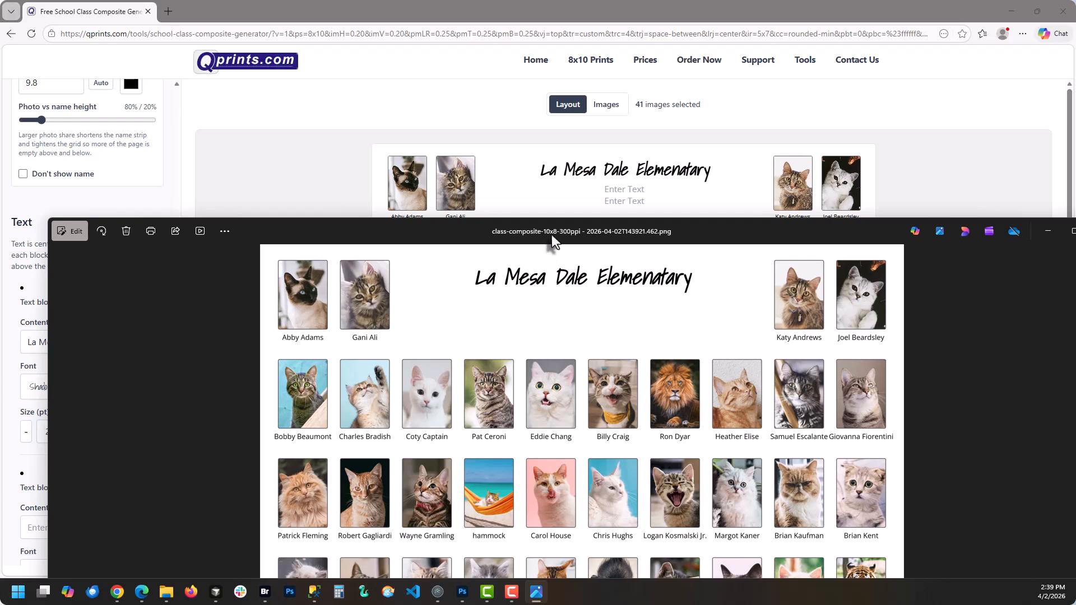
drag(550, 233, 530, 45)
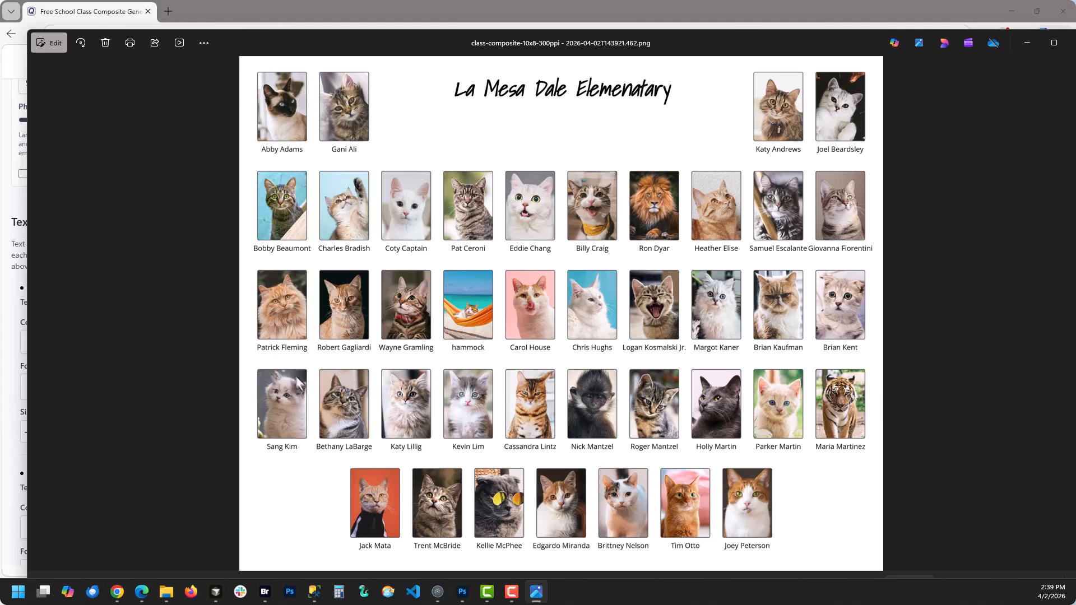
key(alt+F4)
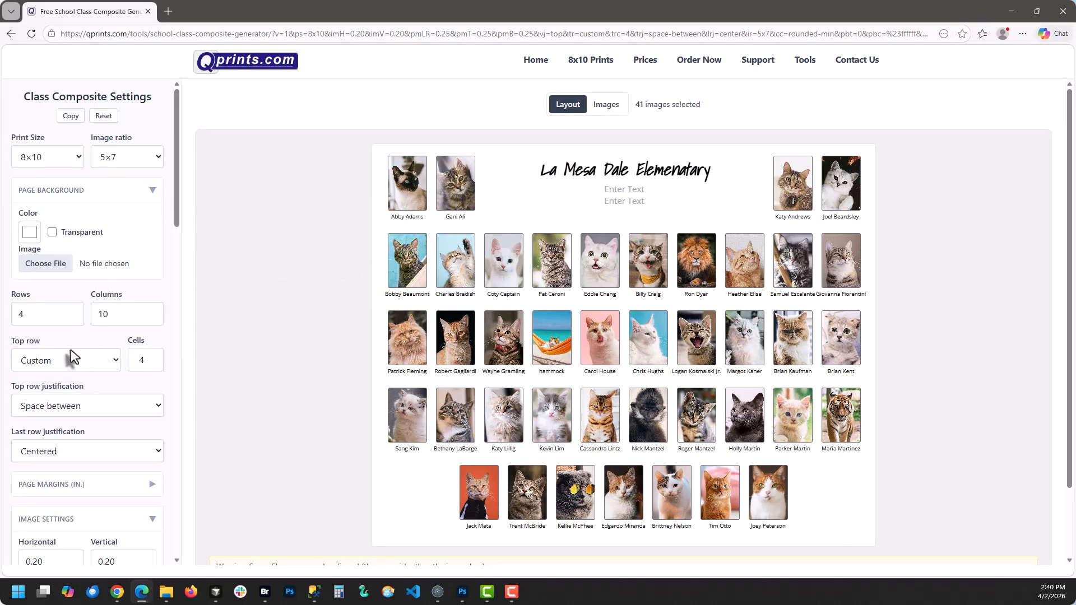
Load the red building photo all-bong-JDN-_FlqB3k-unsplash.jpg from the Architecture folder as the page background image
scroll(73, 357, down, 7)
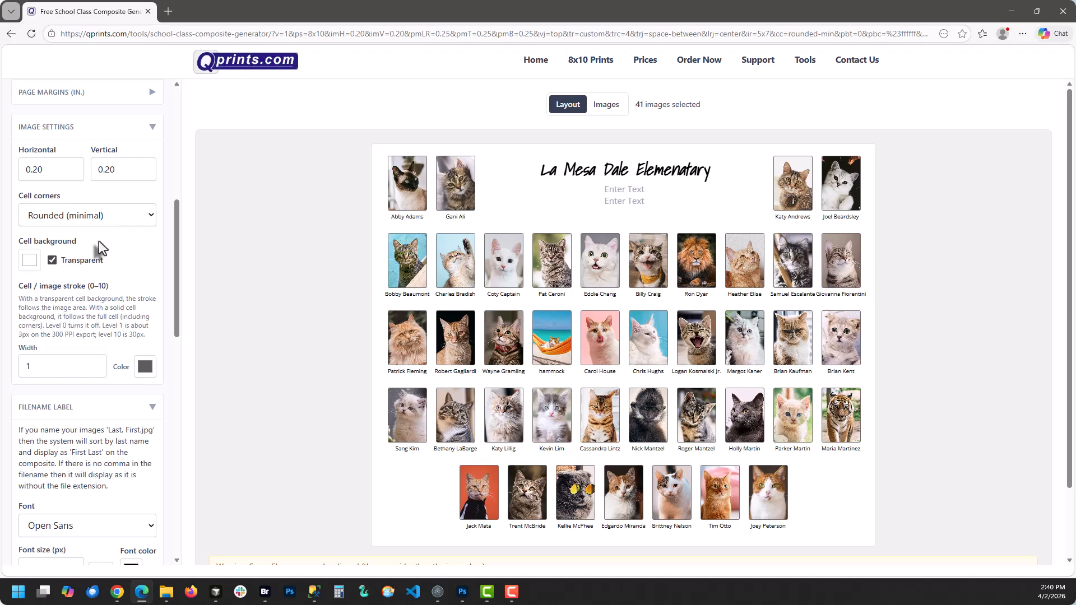
scroll(109, 173, up, 7)
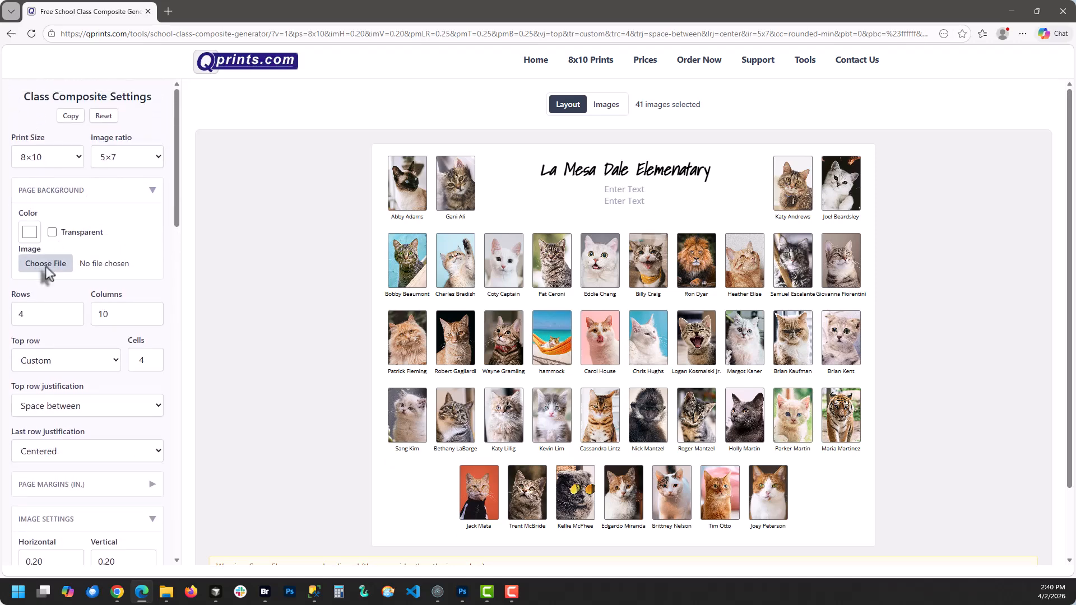
click(46, 264)
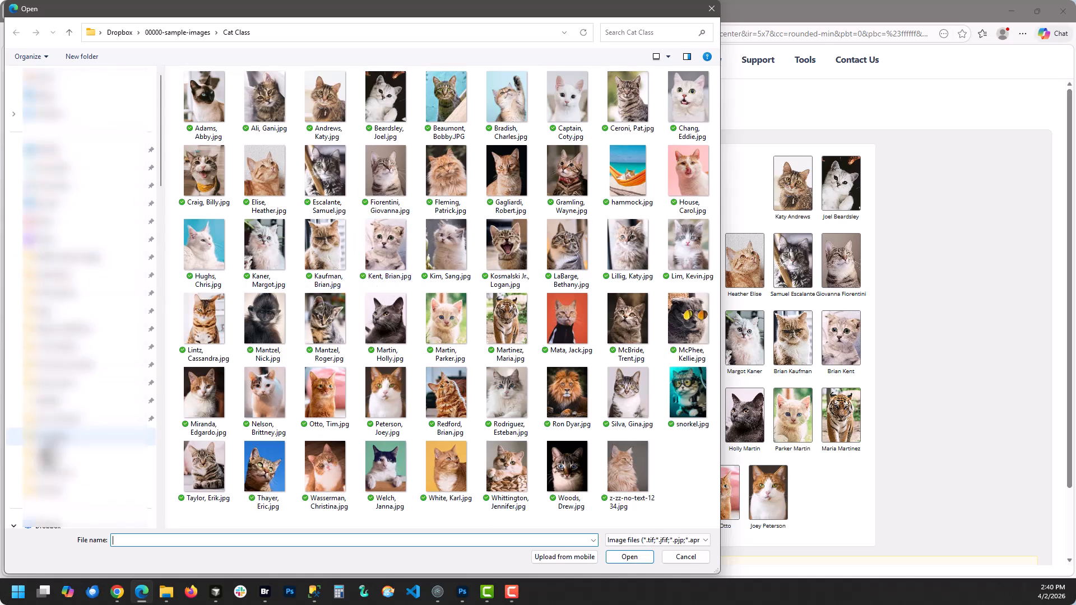
click(56, 472)
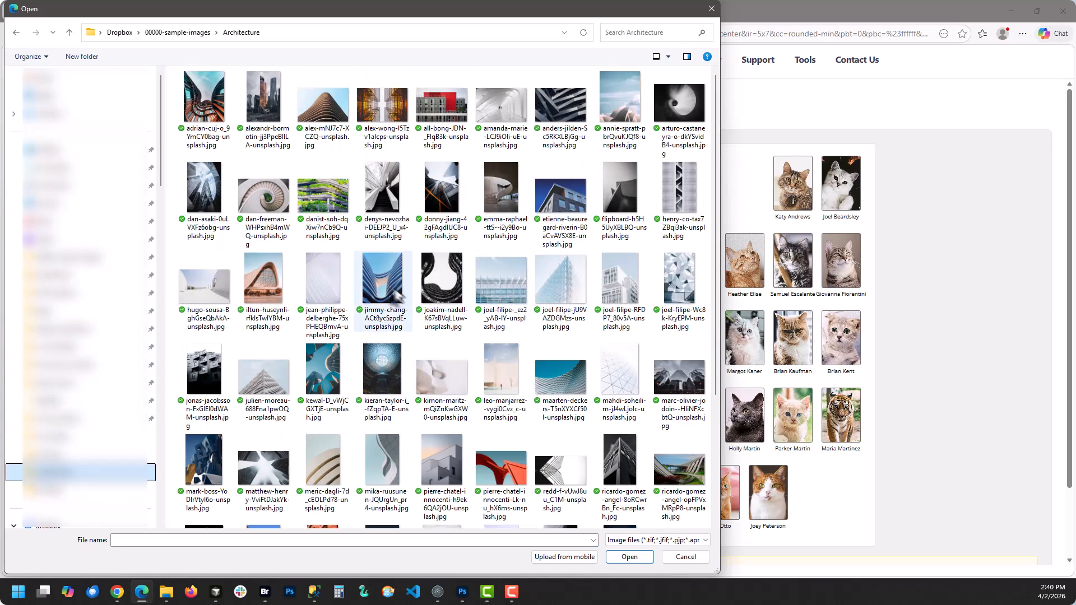
double_click(432, 113)
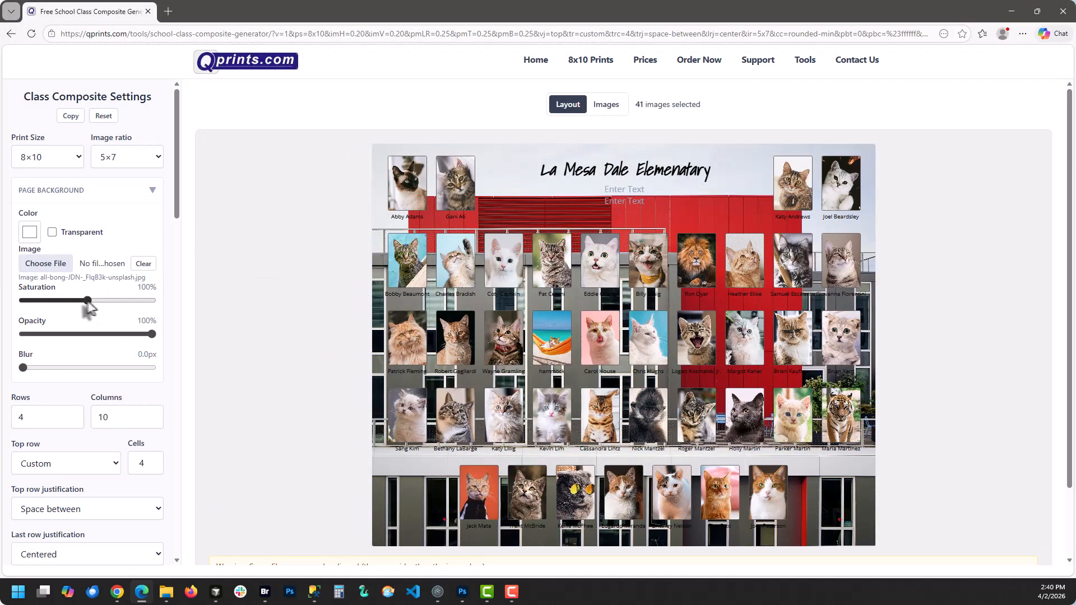
Soften the page background image with 13% opacity, 0% saturation and a 10 px blur
drag(25, 369, 110, 374)
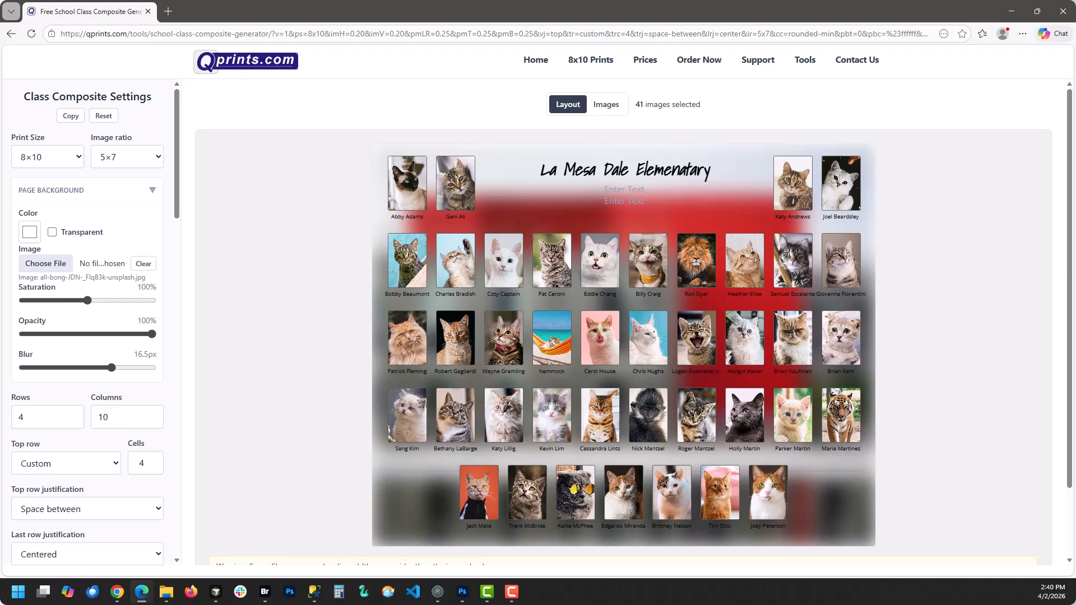
drag(71, 370, 5, 374)
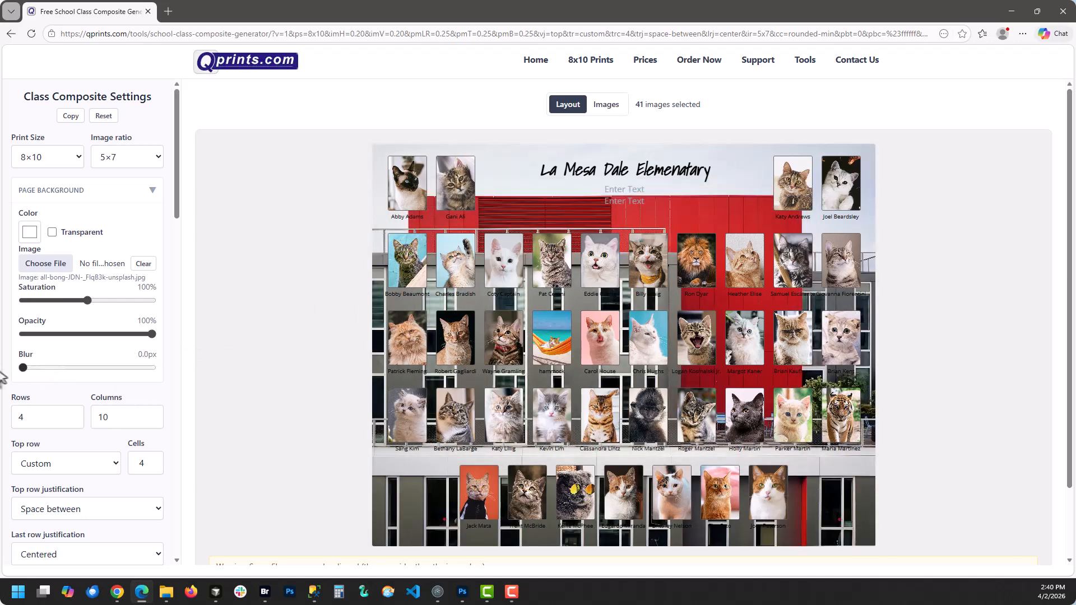
drag(106, 335, 39, 336)
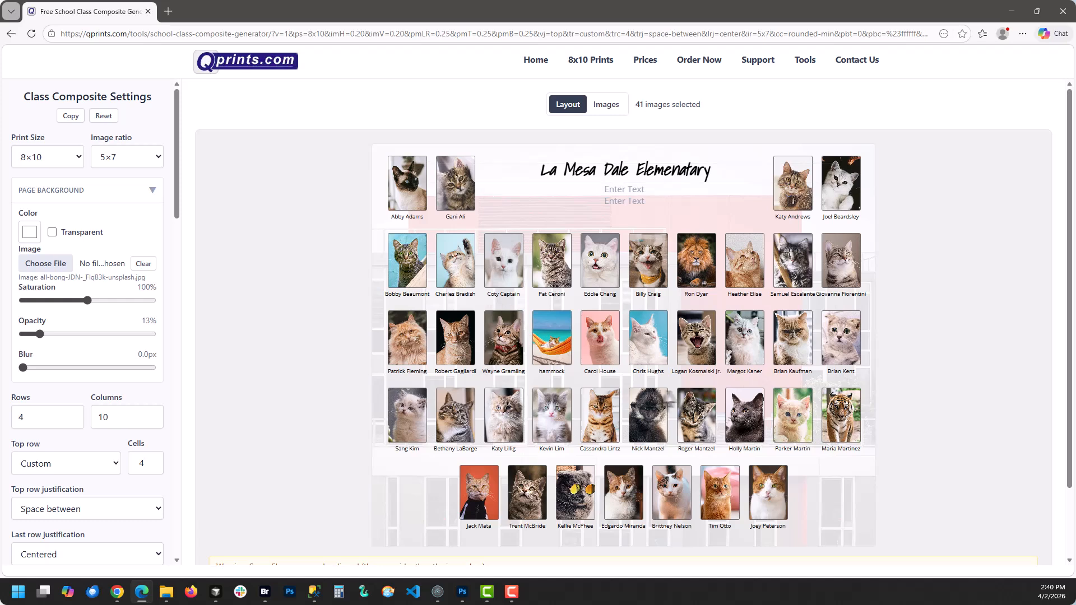
drag(87, 300, 29, 303)
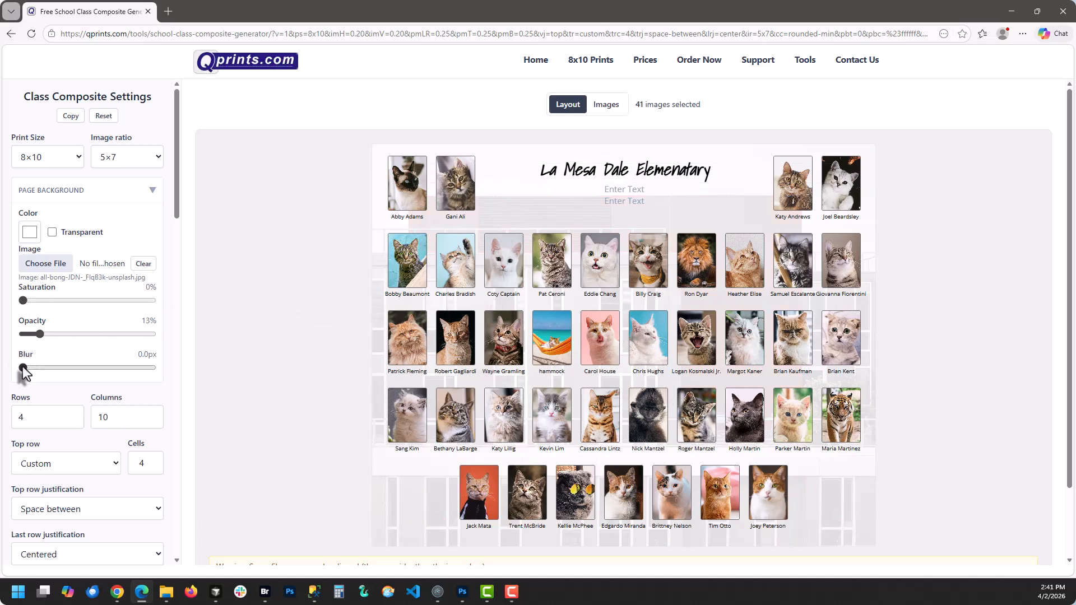
drag(22, 368, 77, 369)
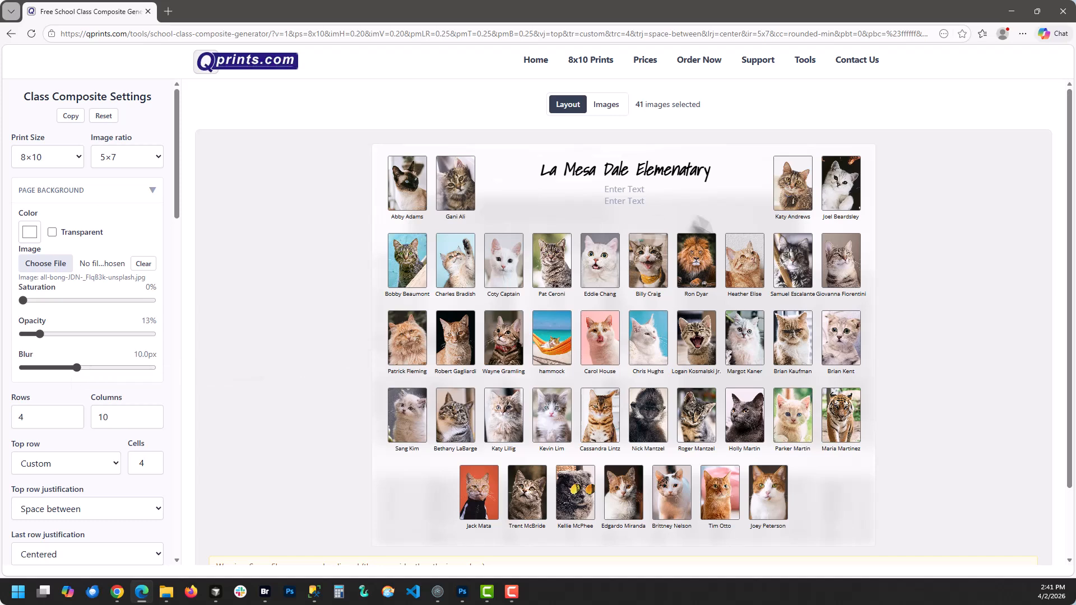